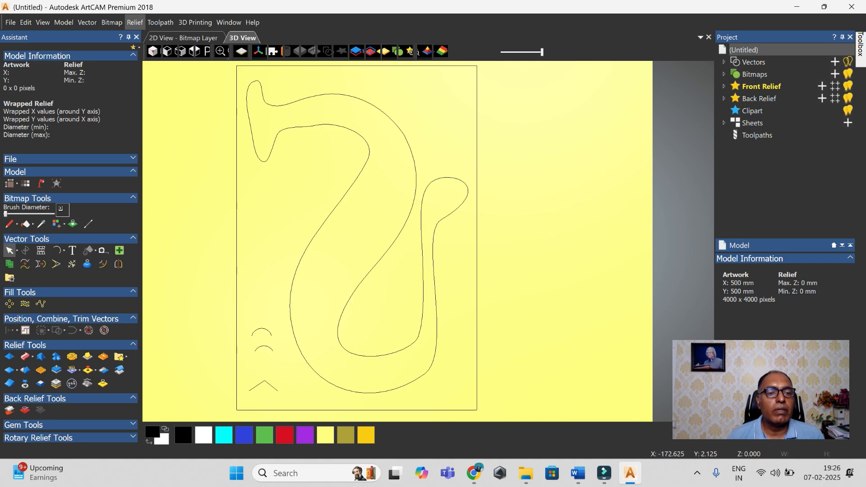
left_click(64, 250)
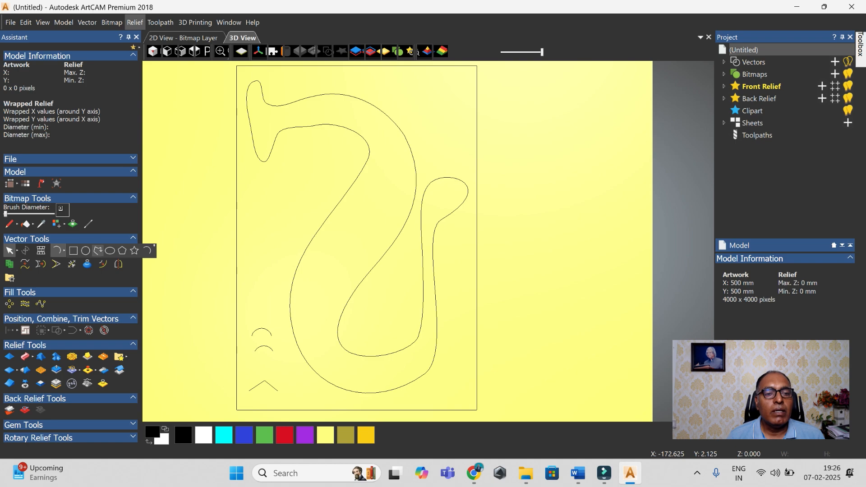
left_click(97, 250)
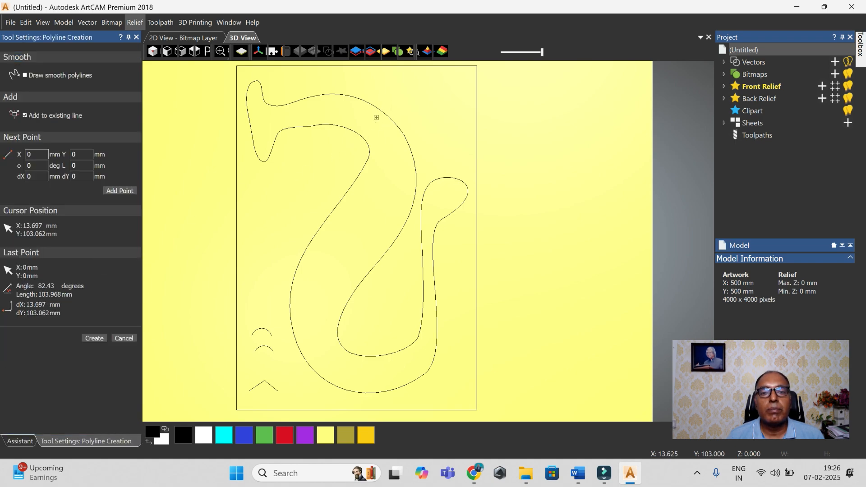
left_click(400, 89)
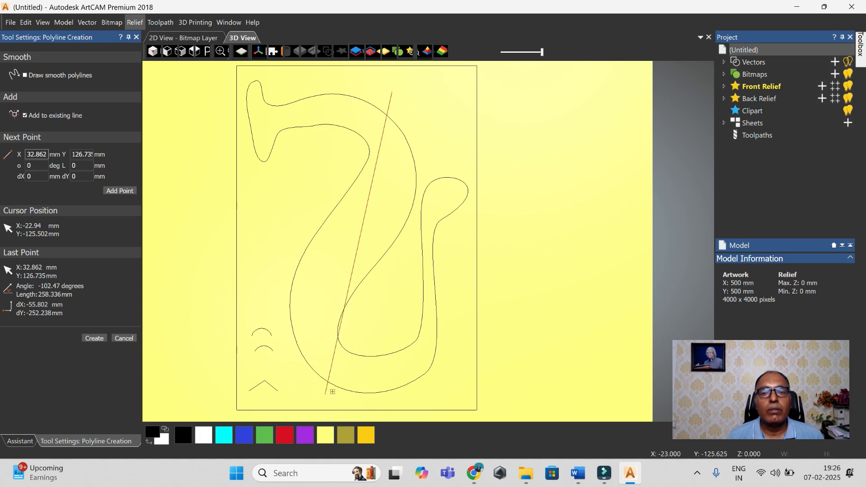
key("Escape")
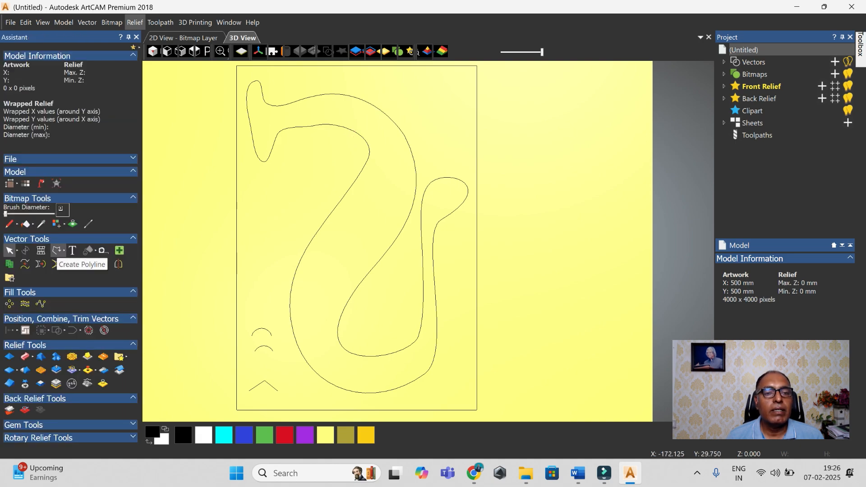
- Draw a straight polyline through the S-shaped outline from about X 12, Y 128 mm to X -12, Y -134 mm
left_click(58, 251)
left_click(367, 91)
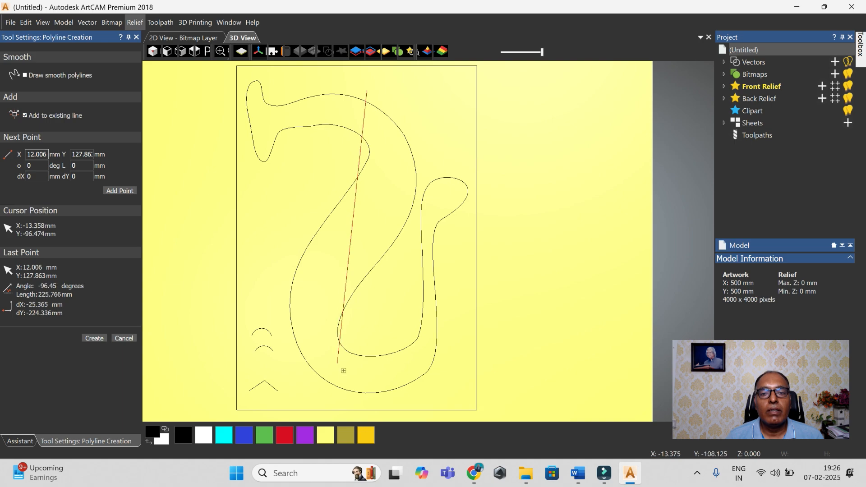
left_click(339, 403)
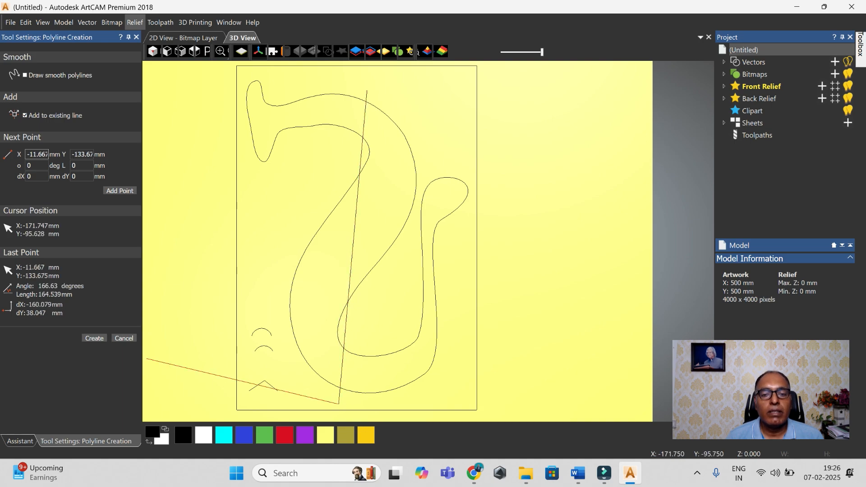
left_click(94, 338)
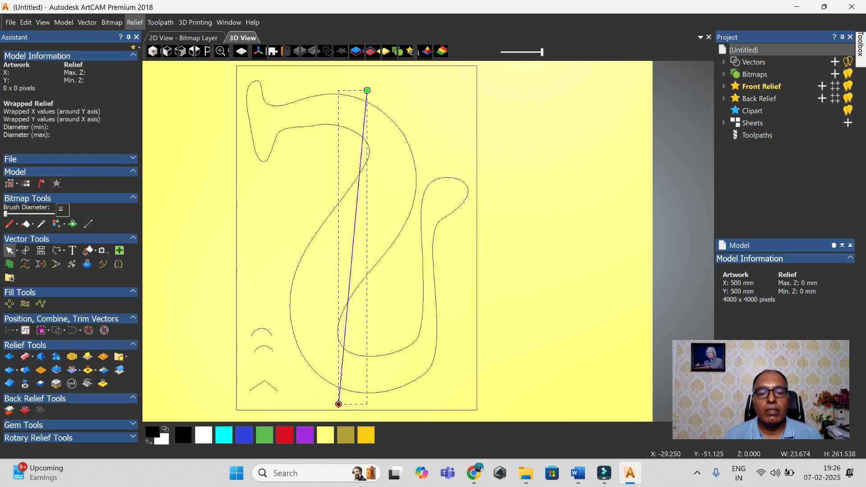
- Move the line's end nodes so it slants past both inner bends of the S outline, spanning about 46 by 263 mm
key("n")
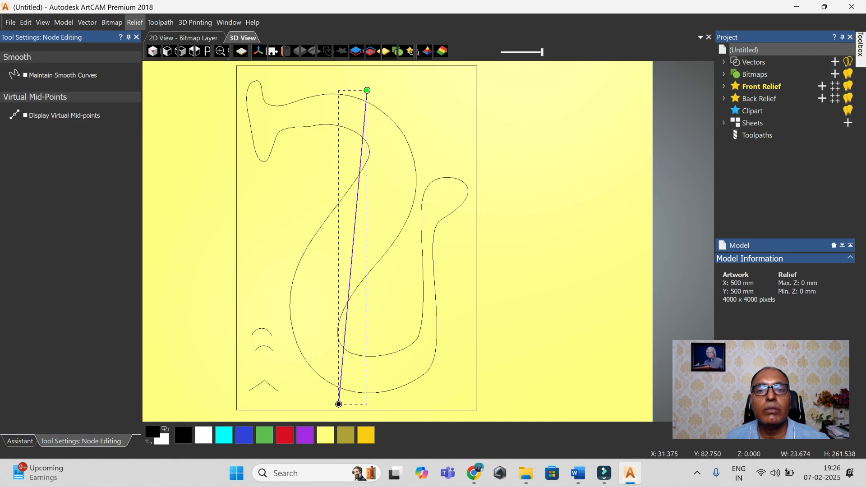
left_click_drag(367, 90, 377, 89)
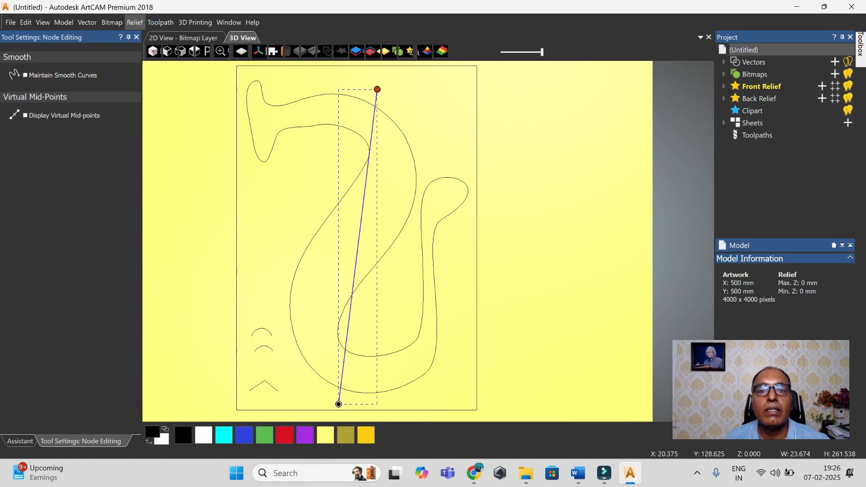
left_click_drag(339, 404, 326, 404)
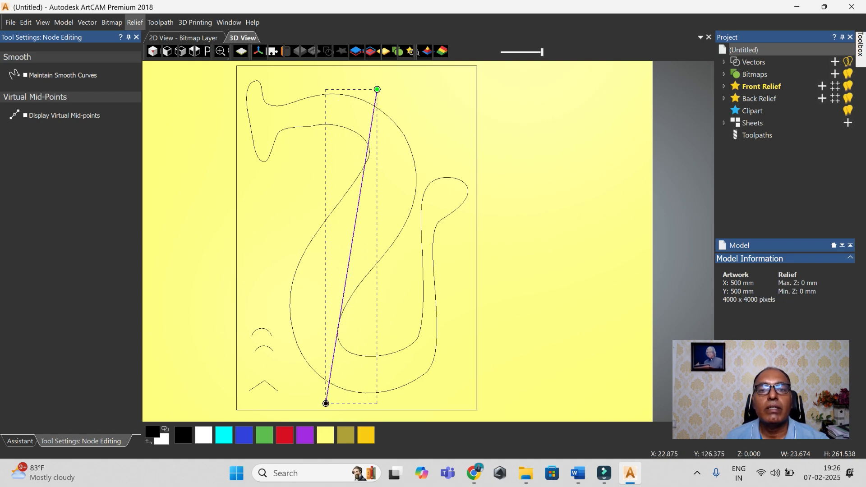
left_click_drag(377, 89, 380, 89)
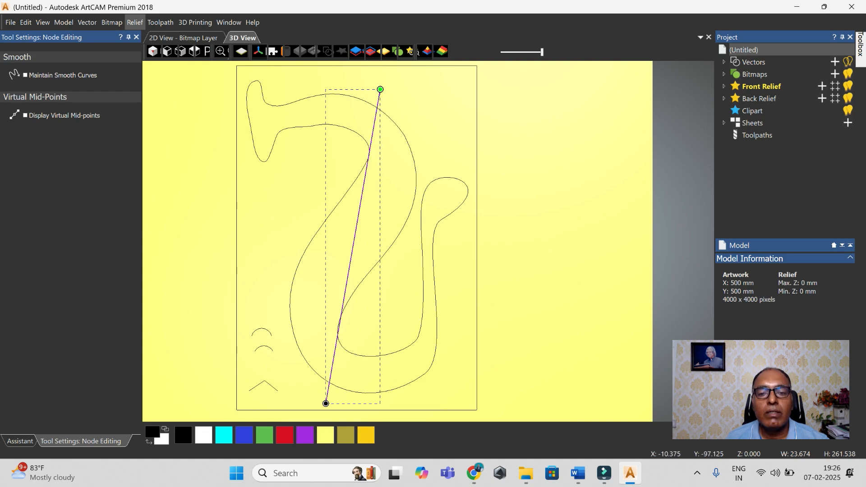
left_click_drag(326, 403, 325, 405)
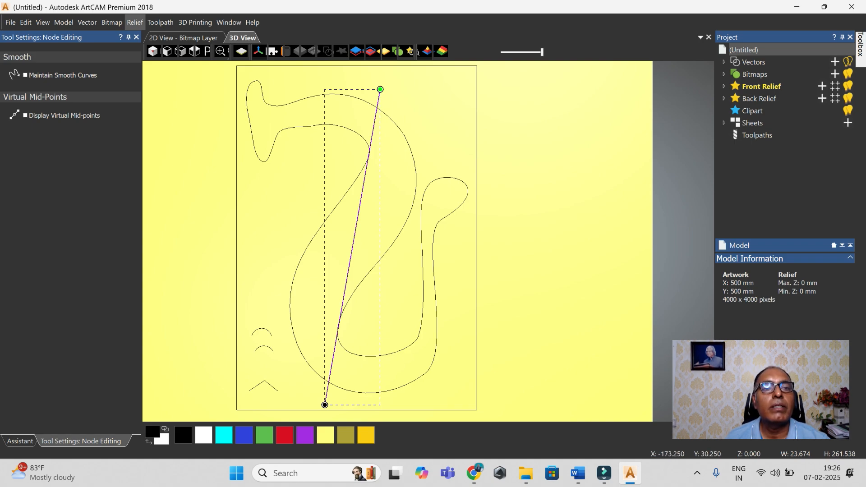
left_click(136, 37)
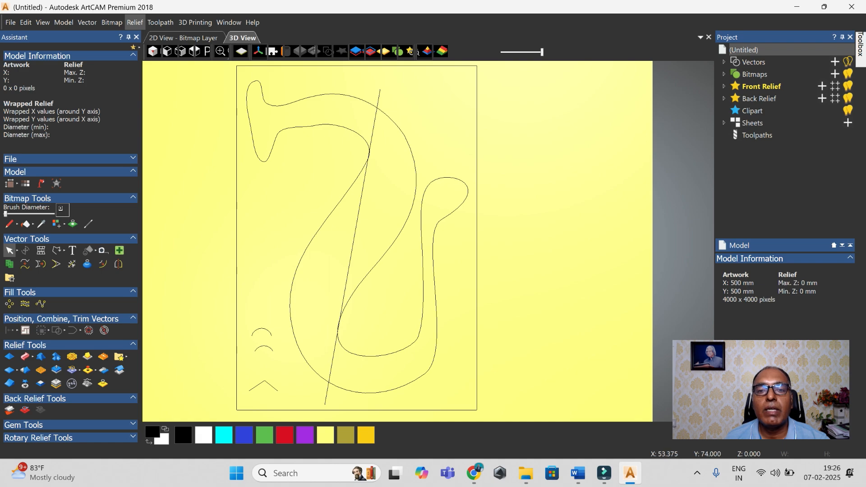
- Add a new vector layer with its default name and try to paste the S-shaped outline into it
left_click(312, 126)
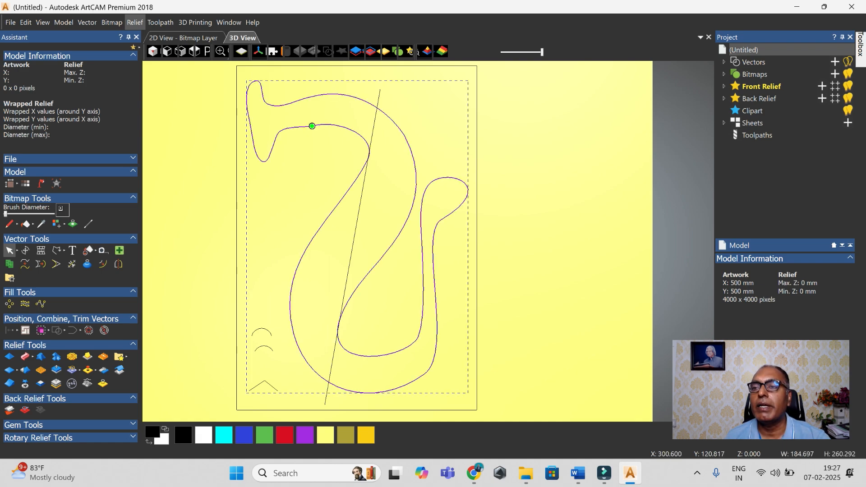
left_click(835, 62)
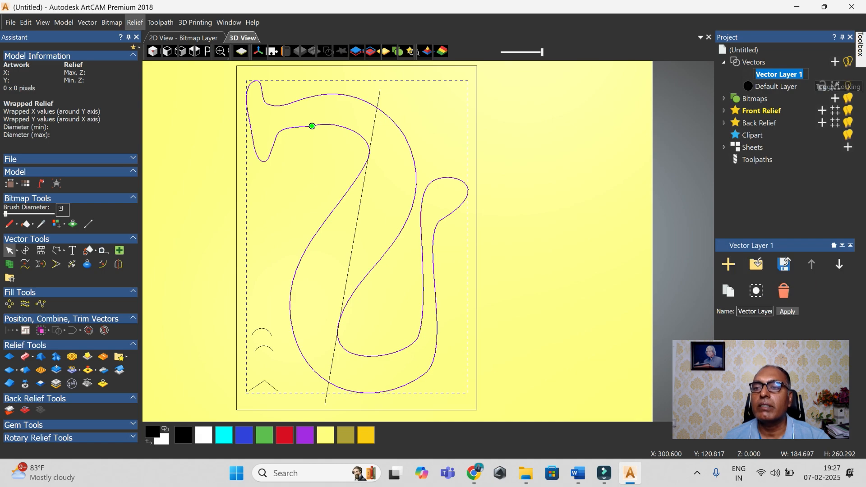
key("Return")
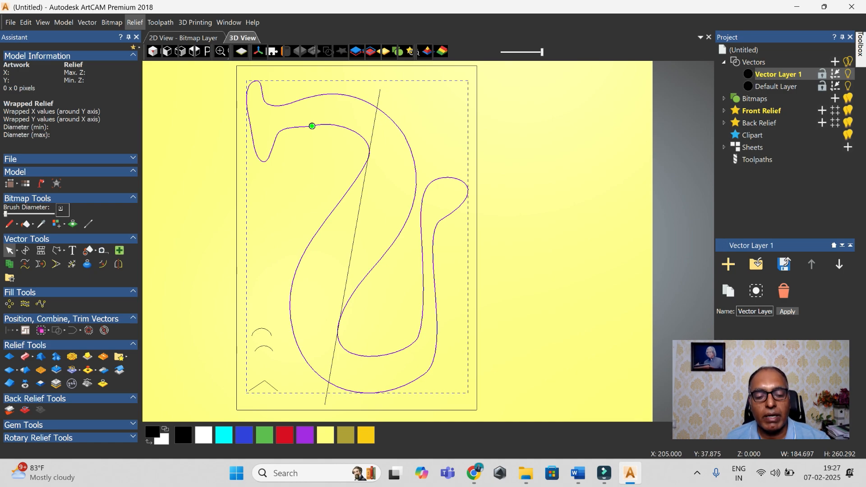
key("ctrl+v")
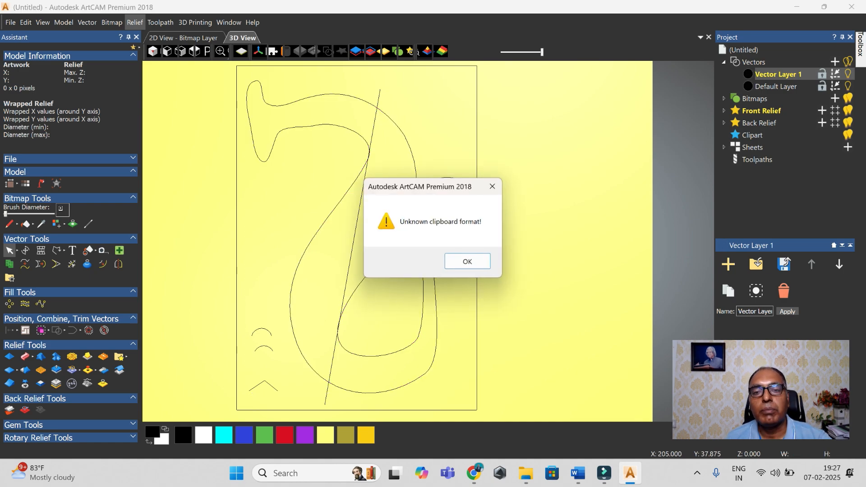
key("Return")
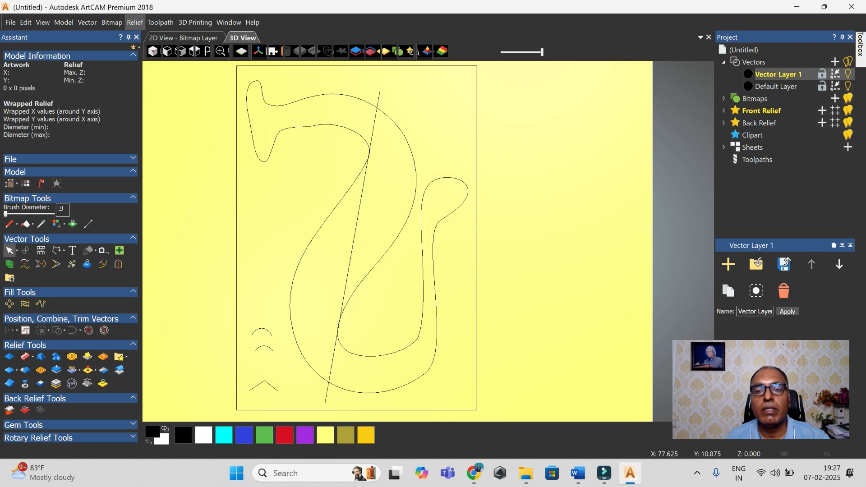
- Move the S-shaped outline vector to Vector Layer 1
left_click(448, 216)
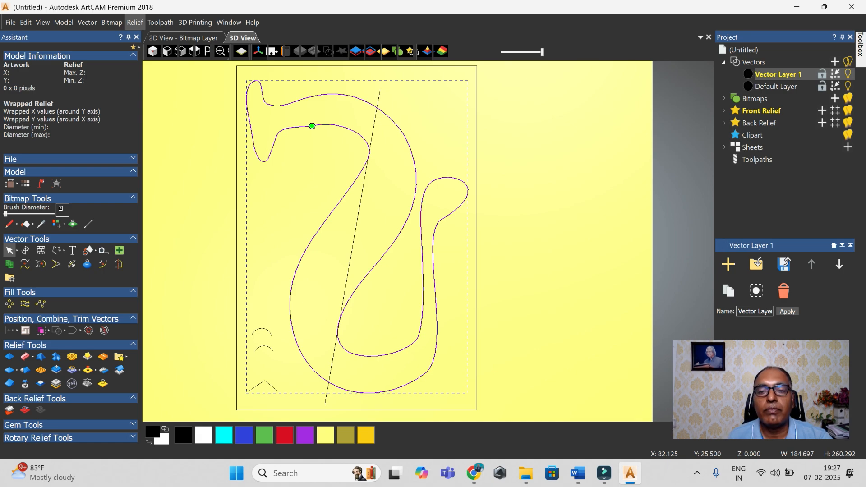
right_click(452, 213)
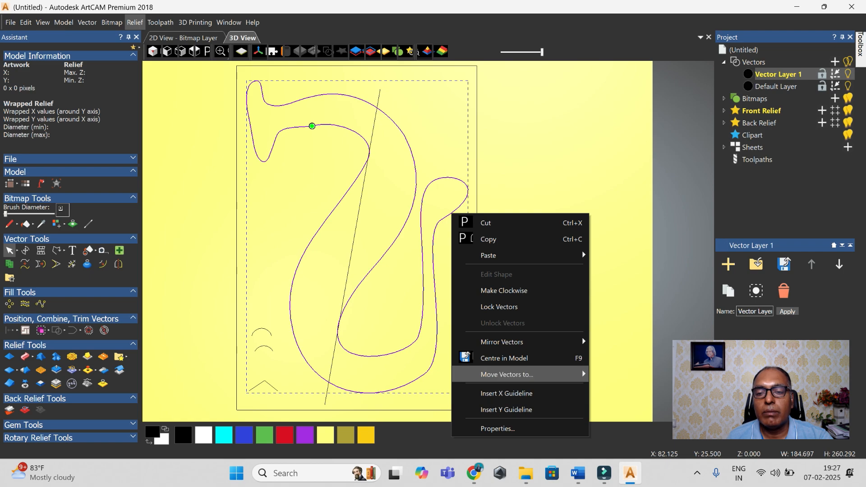
mouse_move(533, 374)
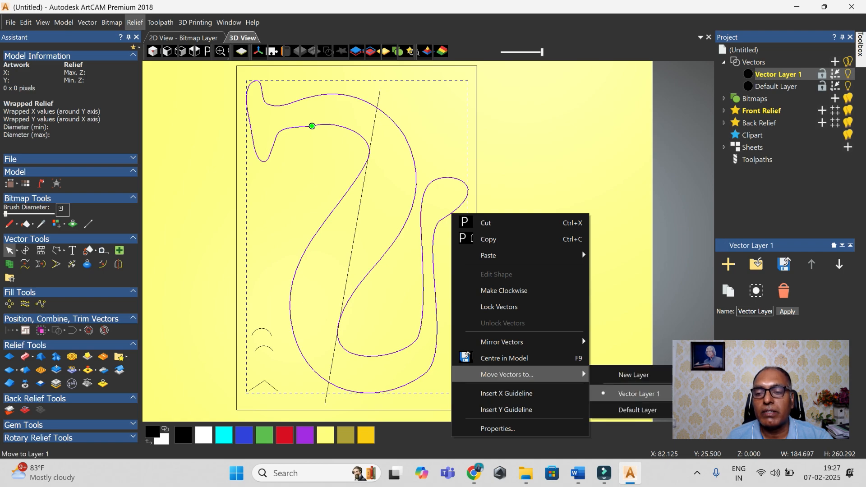
left_click(639, 394)
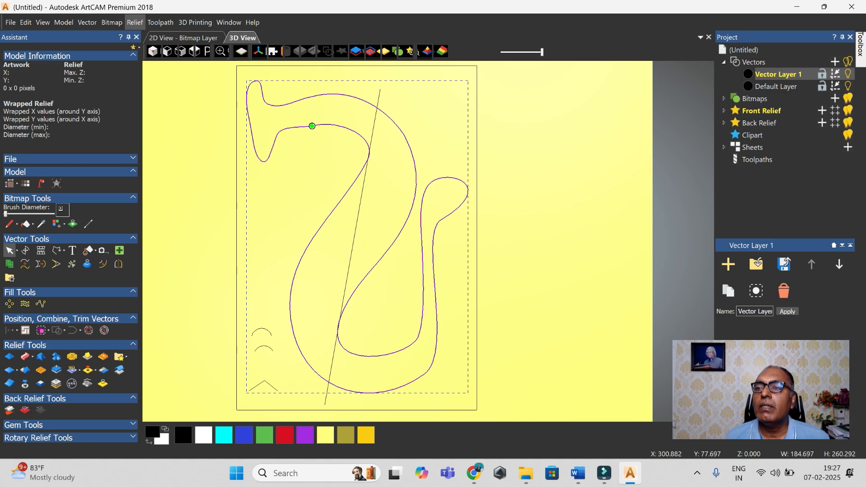
- Compare the contents of the two vector layers by toggling their visibility, leaving only Default Layer shown
left_click(848, 74)
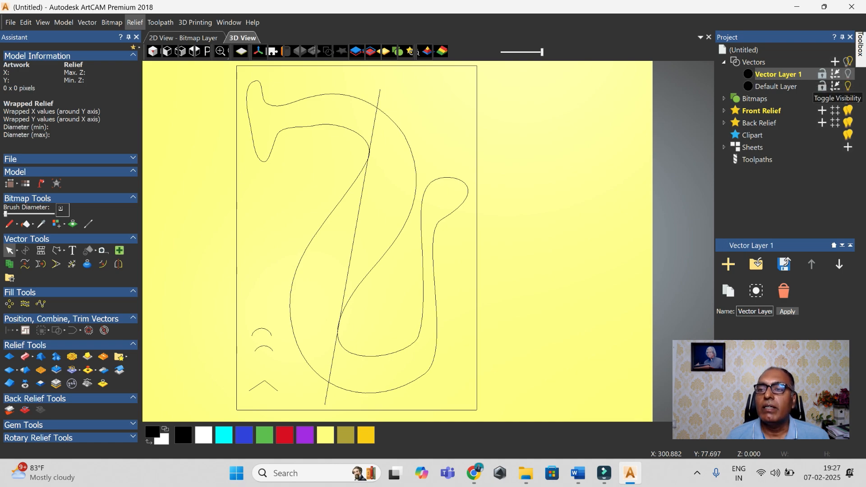
left_click(848, 86)
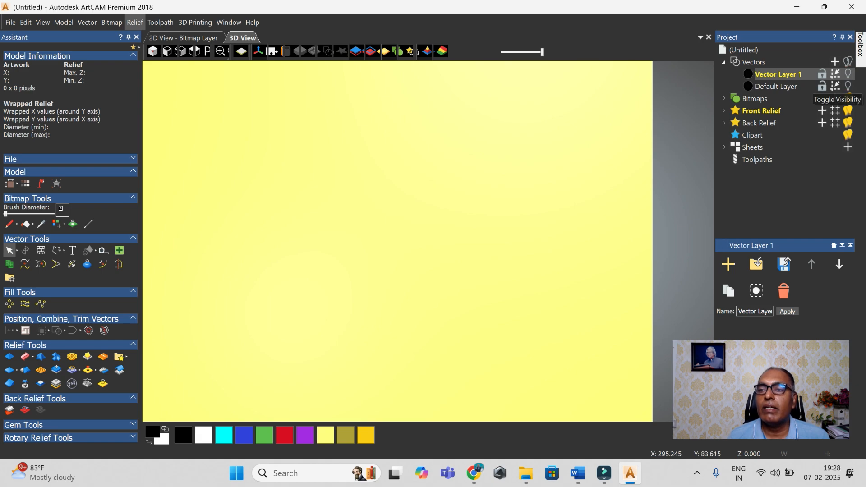
left_click(849, 98)
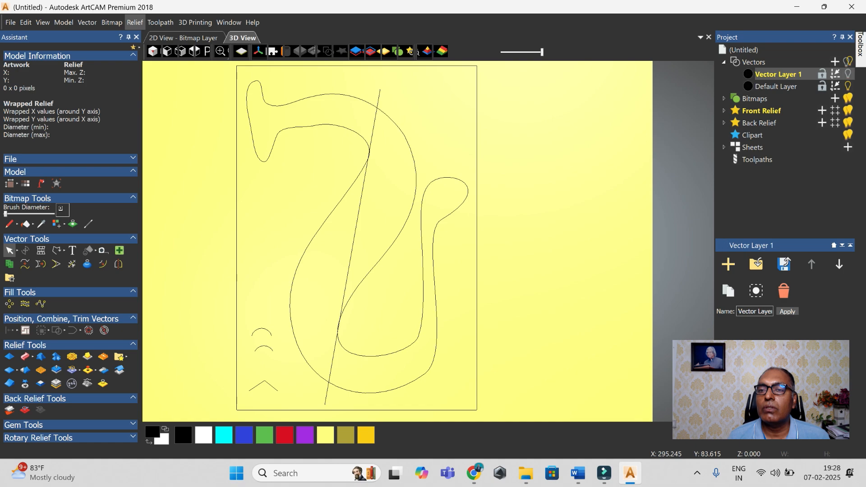
left_click(848, 86)
left_click(848, 74)
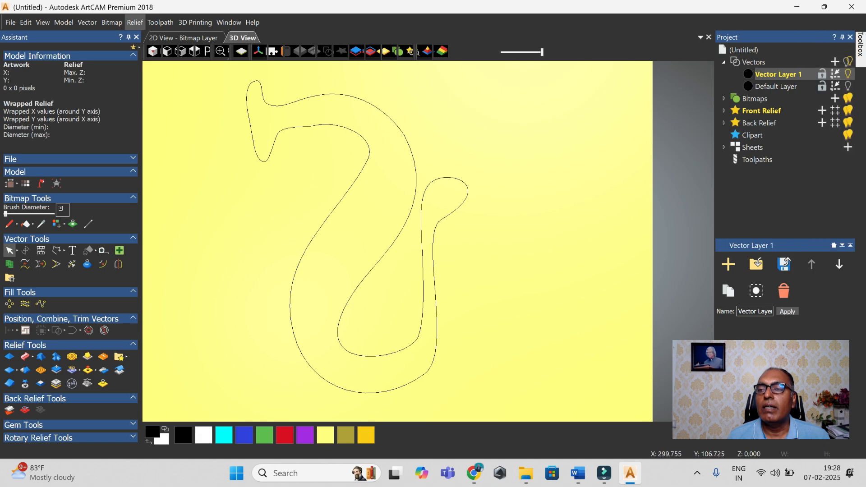
left_click(849, 74)
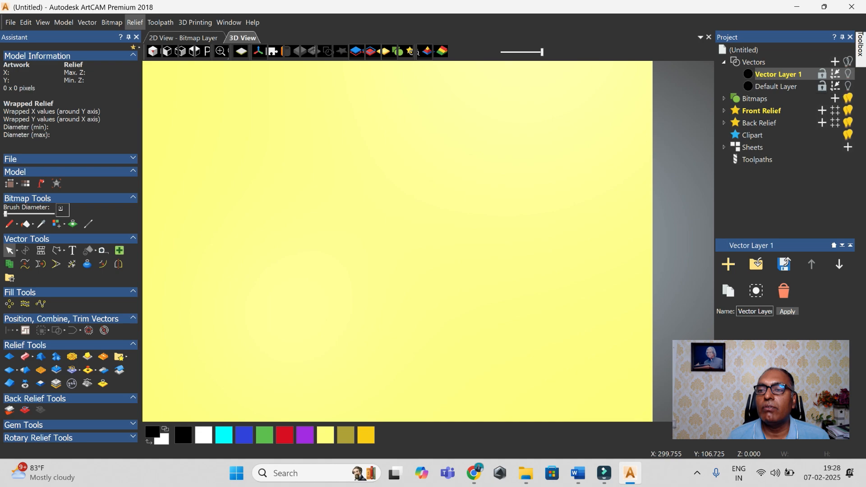
left_click(848, 86)
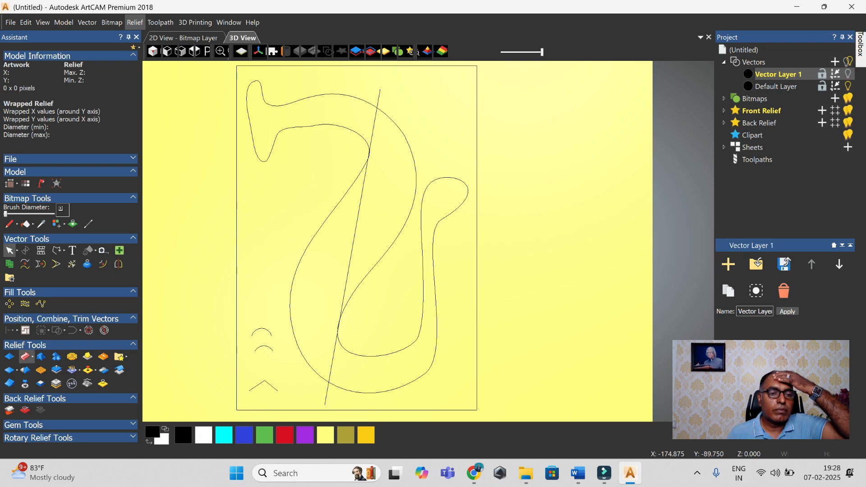
- Set up an Extrude with the slanted line as centreline drive rail and the small chevron as start profile
mouse_move(27, 357)
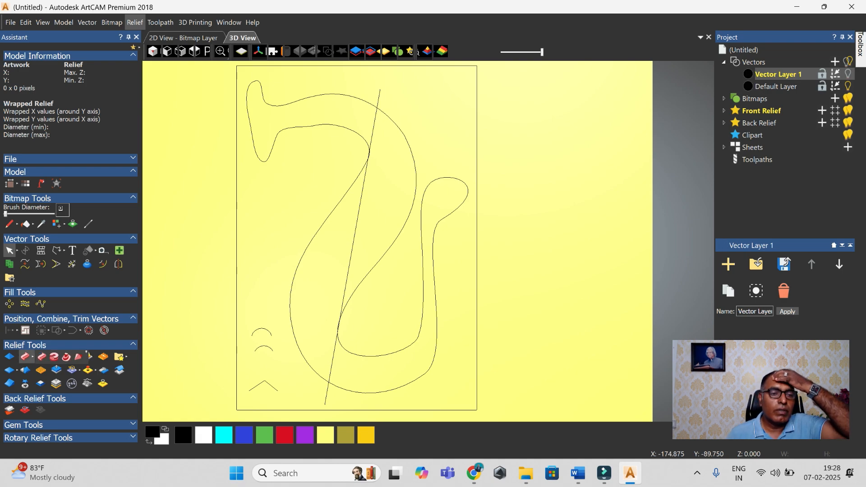
left_click(54, 357)
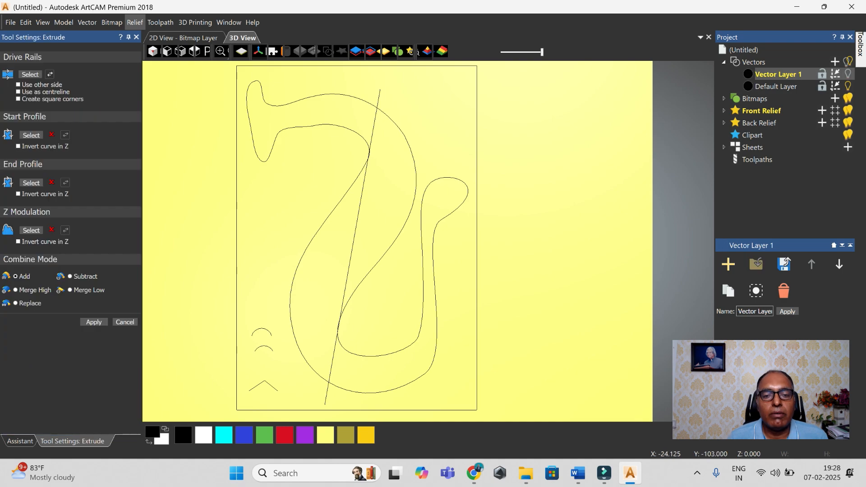
left_click(353, 247)
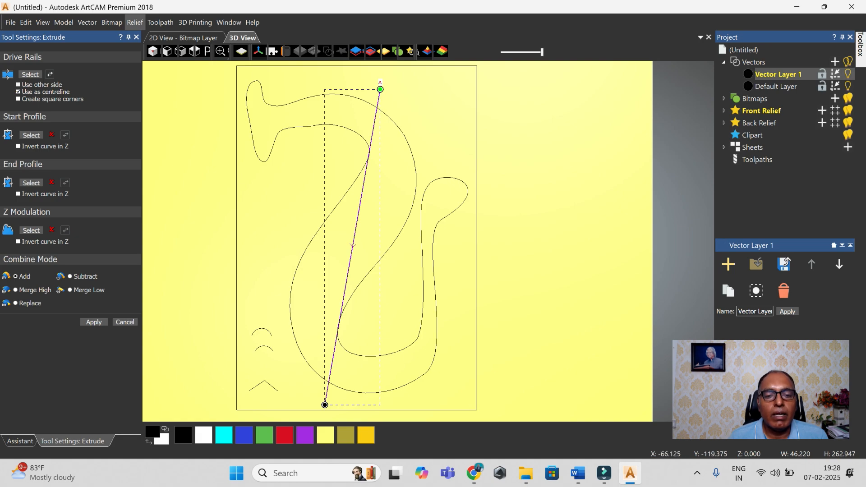
left_click(257, 386)
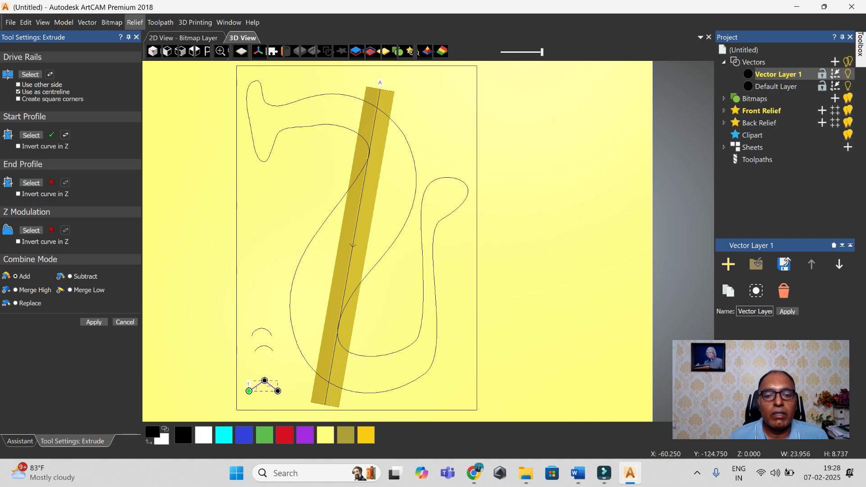
- Widen the chevron start profile by moving its end nodes outward, and shift its peak node to the middle
left_click_drag(278, 391, 302, 401)
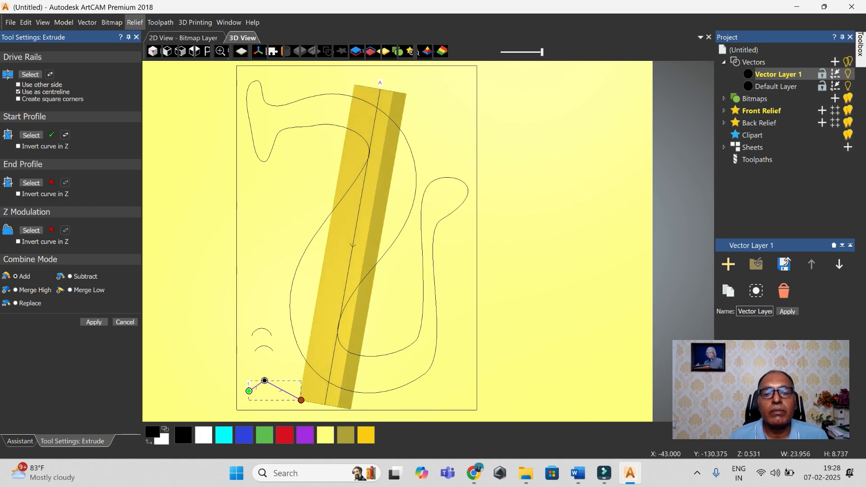
mouse_move(249, 391)
left_mouse_down()
mouse_move(241, 404)
mouse_move(268, 381)
mouse_move(354, 411)
left_mouse_up()
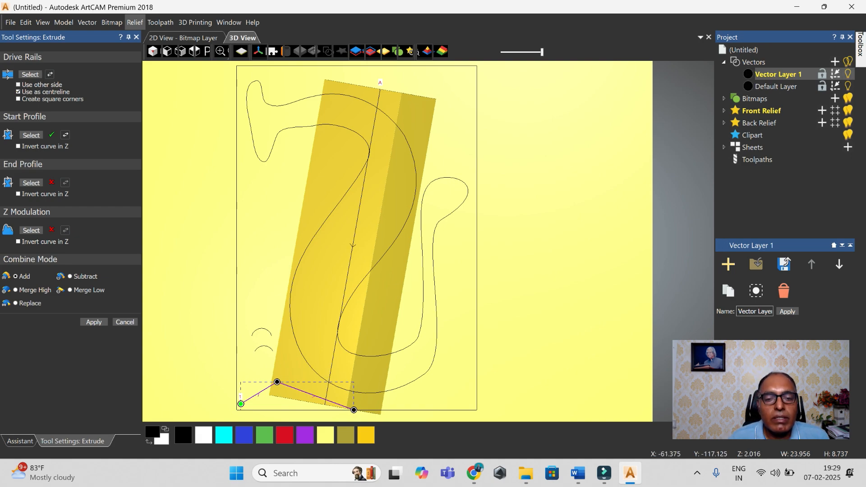
left_click_drag(278, 382, 294, 386)
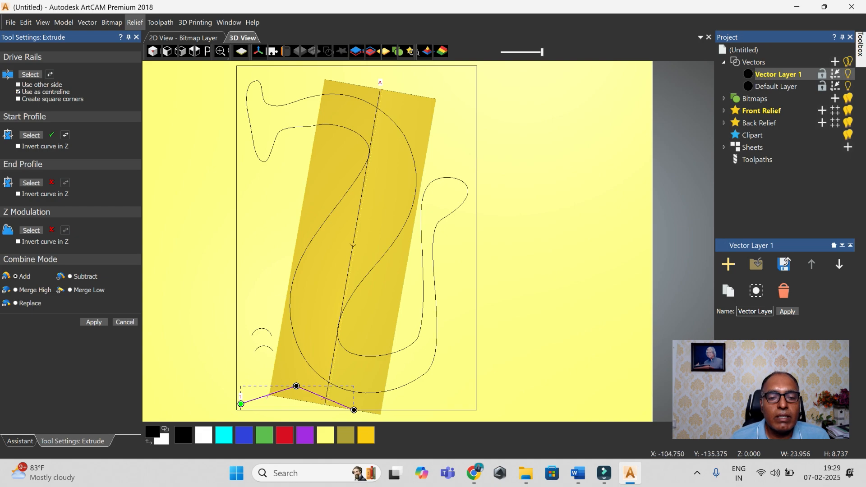
- Lower the chevron profile's starting end node onto the base line to level it with the opposite end
left_click_drag(240, 404, 241, 410)
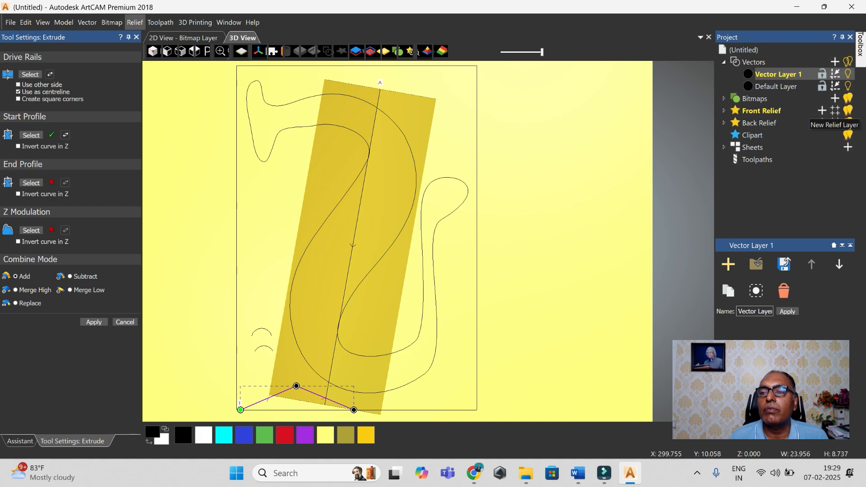
- Add a layer to the front relief and apply the chevron extrusion to the original Relief Layer
left_click(823, 111)
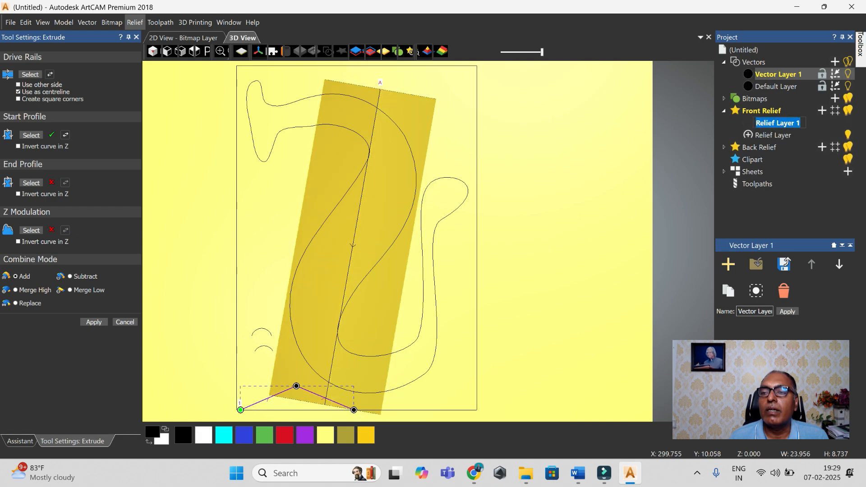
key("Return")
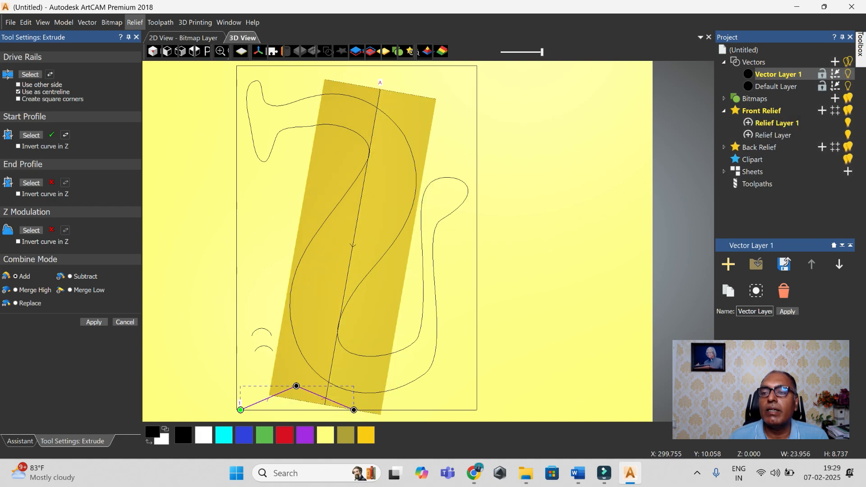
left_click(774, 135)
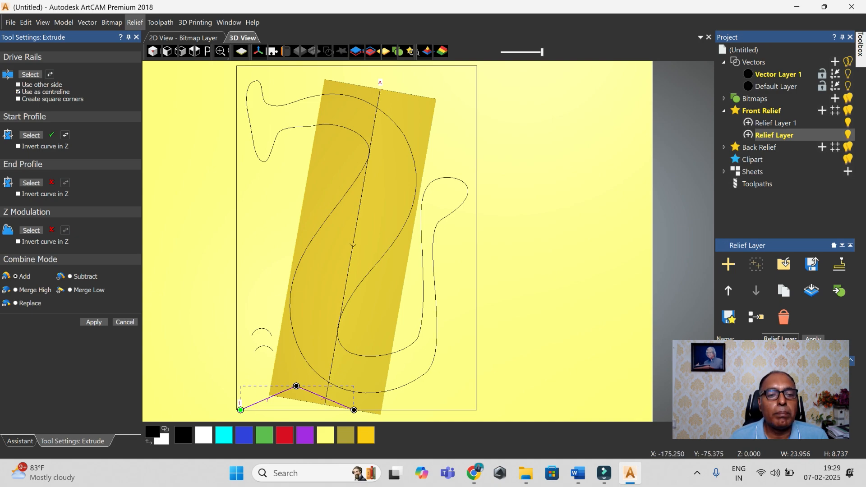
left_click(94, 322)
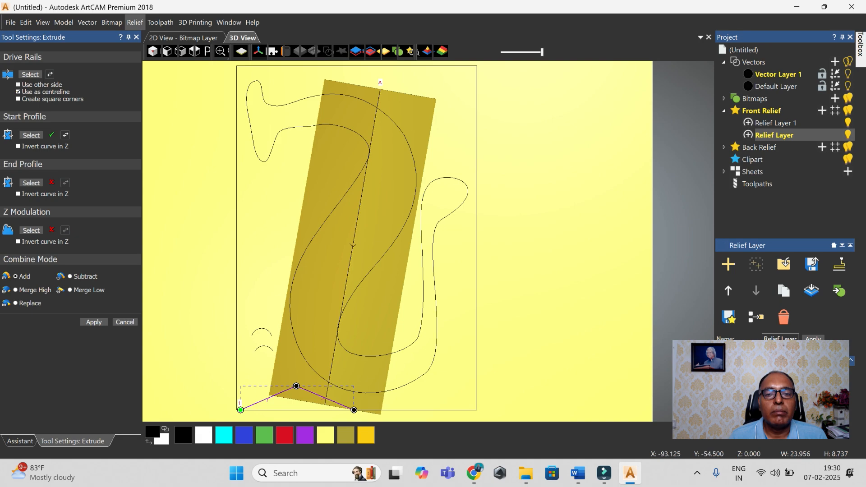
left_click(125, 322)
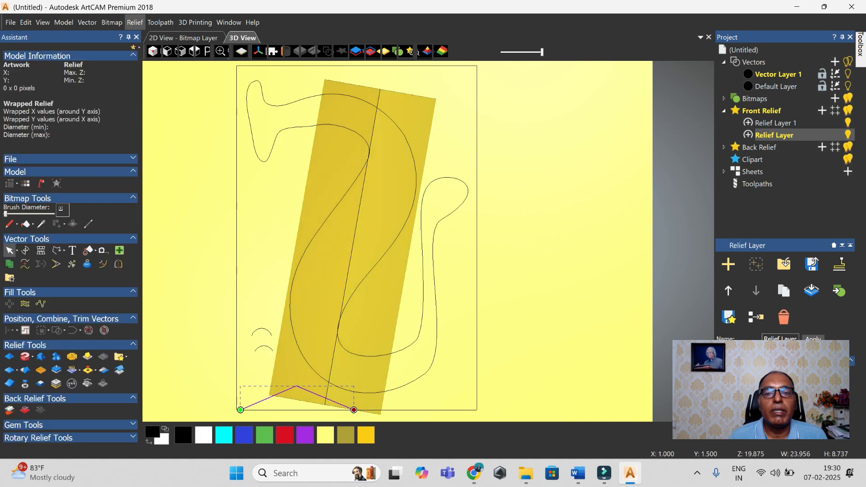
left_click(135, 22)
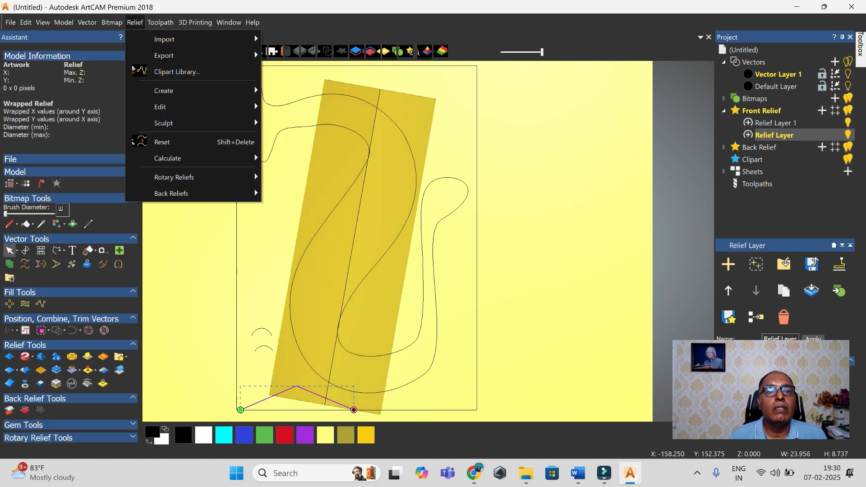
mouse_move(172, 107)
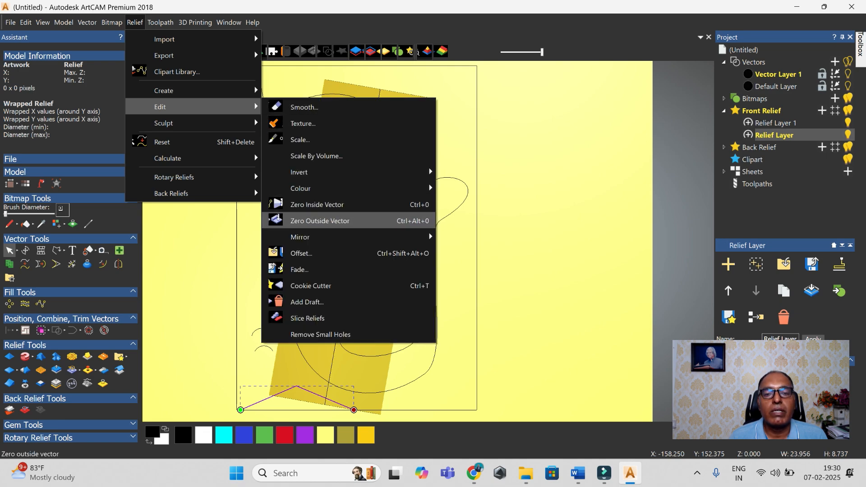
left_click(320, 221)
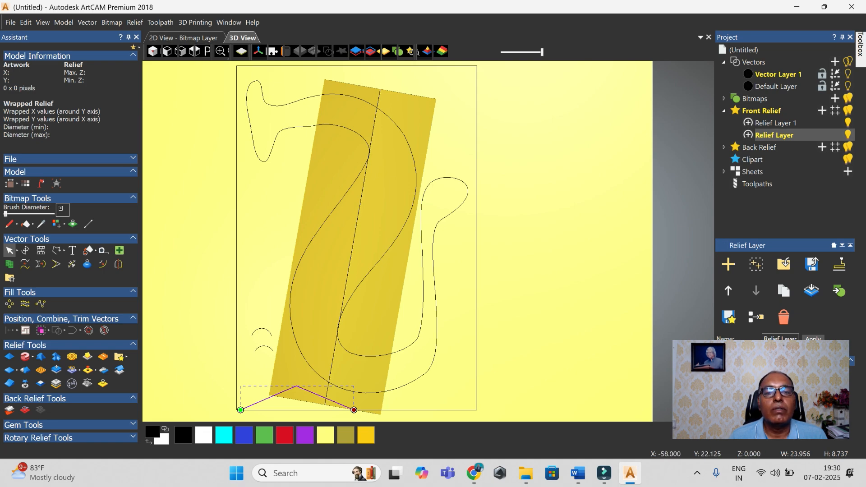
- Zero the extruded relief outside the S-shaped outline vector
left_click_drag(307, 212, 344, 157)
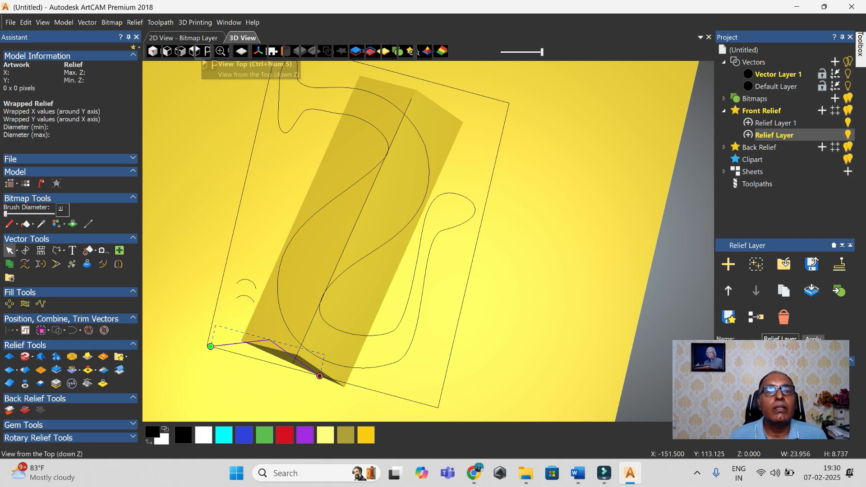
left_click(202, 51)
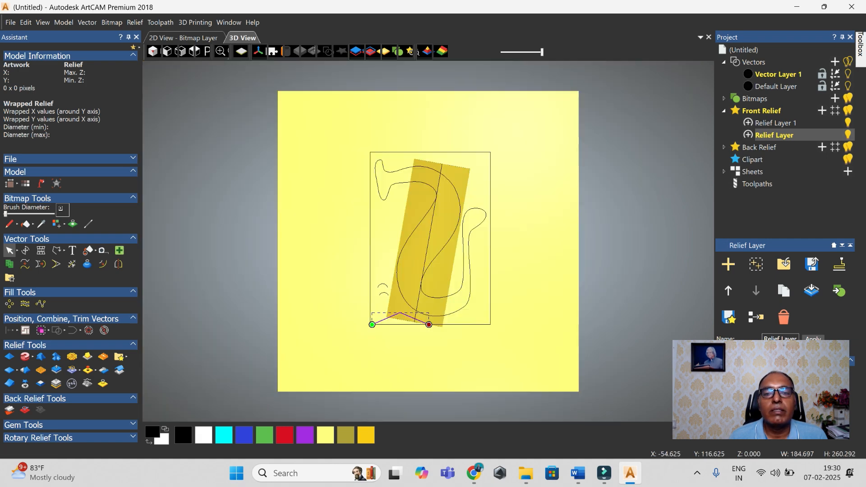
left_click(377, 185)
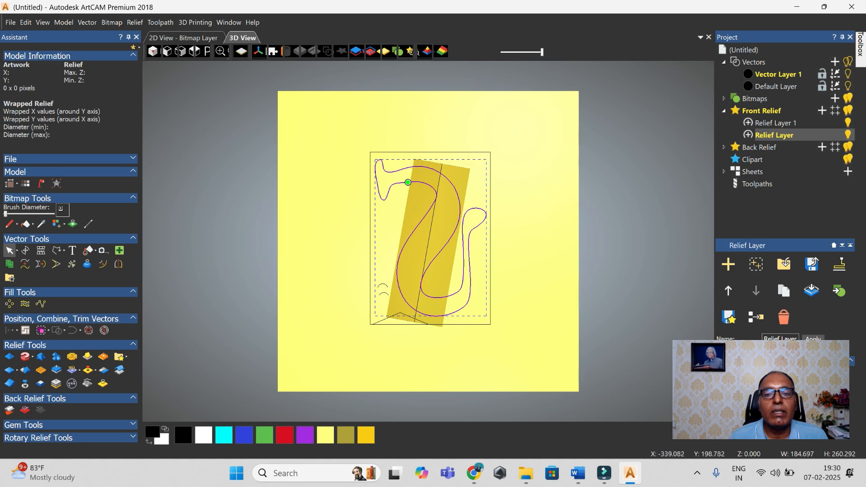
left_click(135, 22)
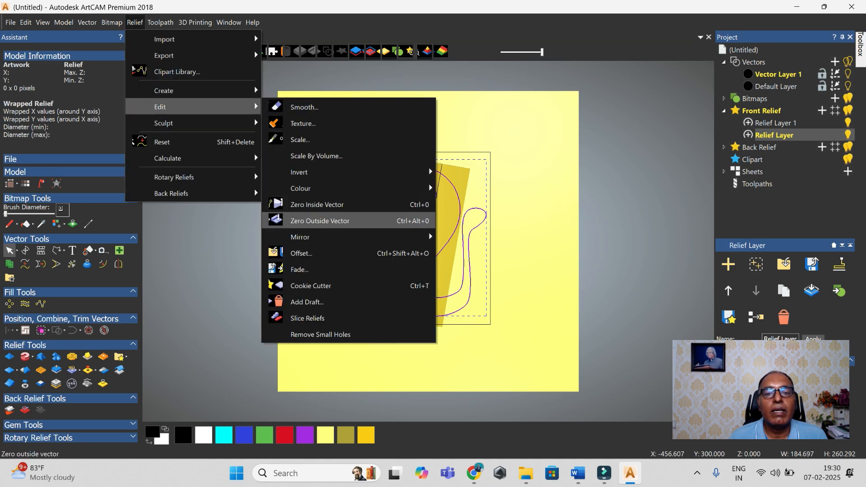
left_click(320, 220)
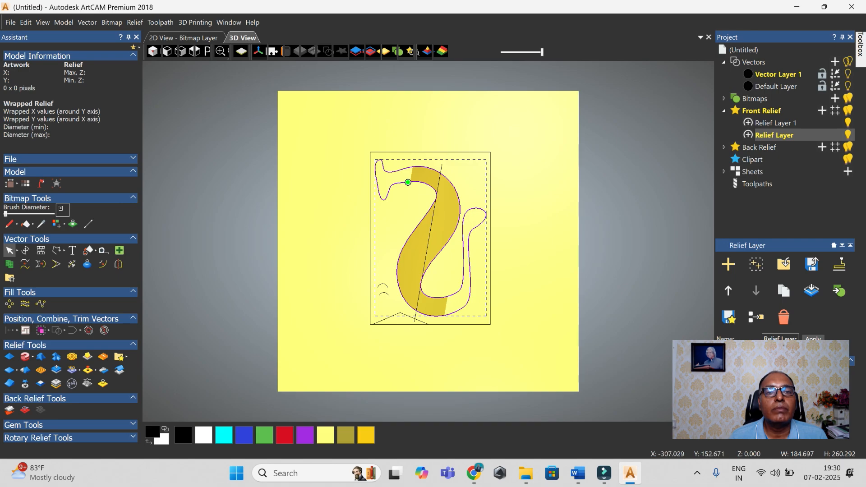
- Inspect the trimmed S-shaped relief in 3D from an isometric view and nearby angles
left_click(153, 51)
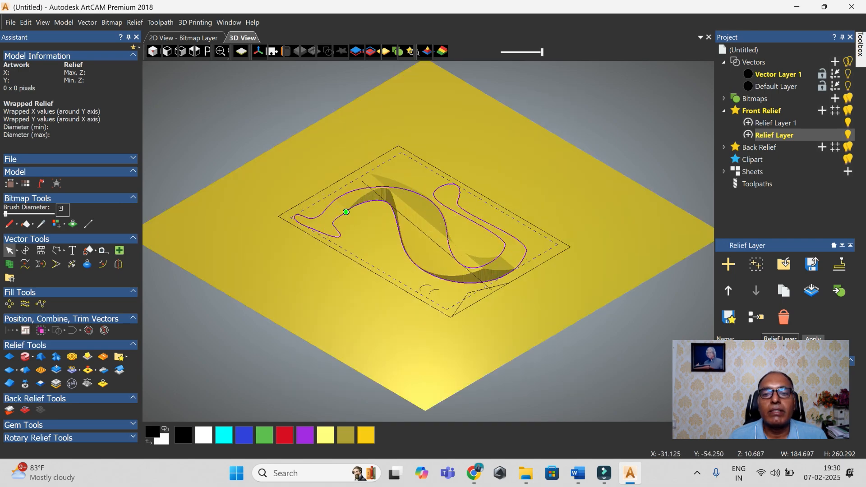
scroll(412, 255, "up", 5)
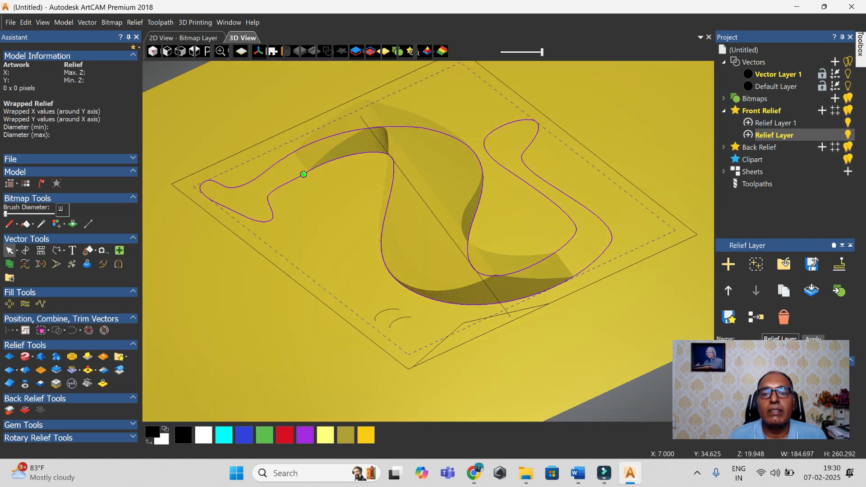
left_click_drag(412, 203, 429, 234)
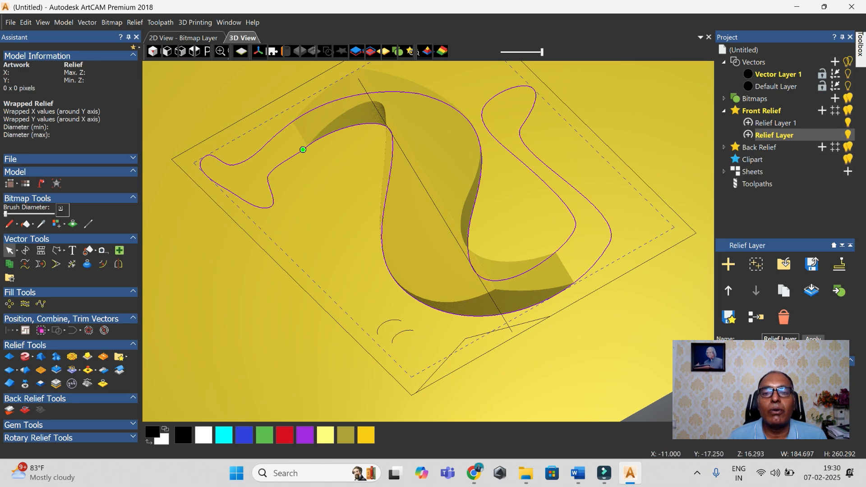
mouse_move(429, 212)
left_mouse_down()
mouse_move(447, 167)
mouse_move(431, 189)
mouse_move(438, 145)
mouse_move(435, 212)
mouse_move(440, 181)
mouse_move(440, 205)
left_mouse_up()
scroll(428, 241, "down", 2)
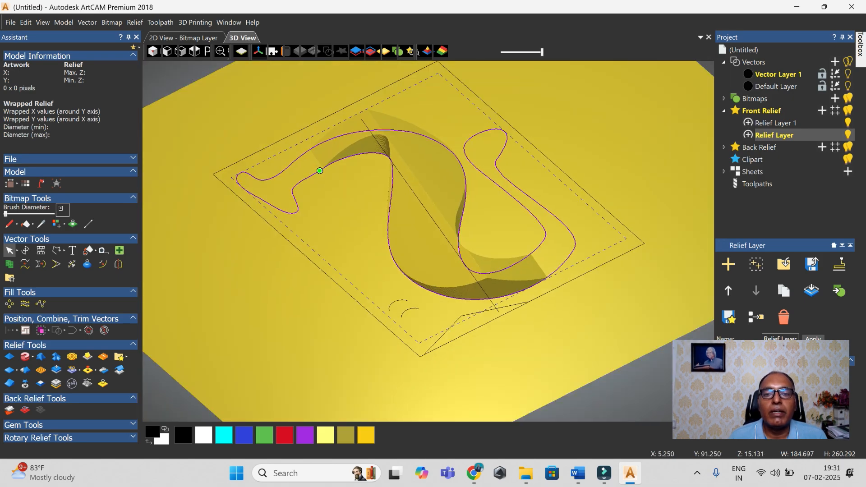
left_click(195, 51)
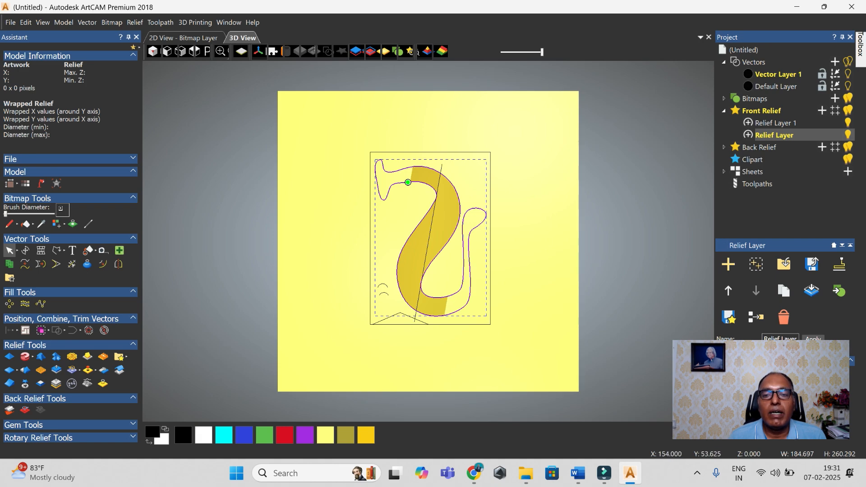
- Make Default Layer active and insert a node on the S-shaped outline where its inner curve meets the relief's tail end
key("Escape")
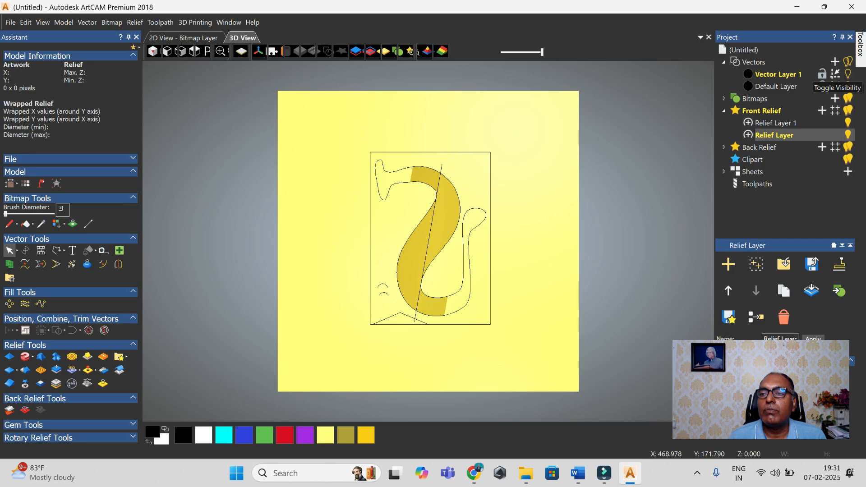
left_click(777, 87)
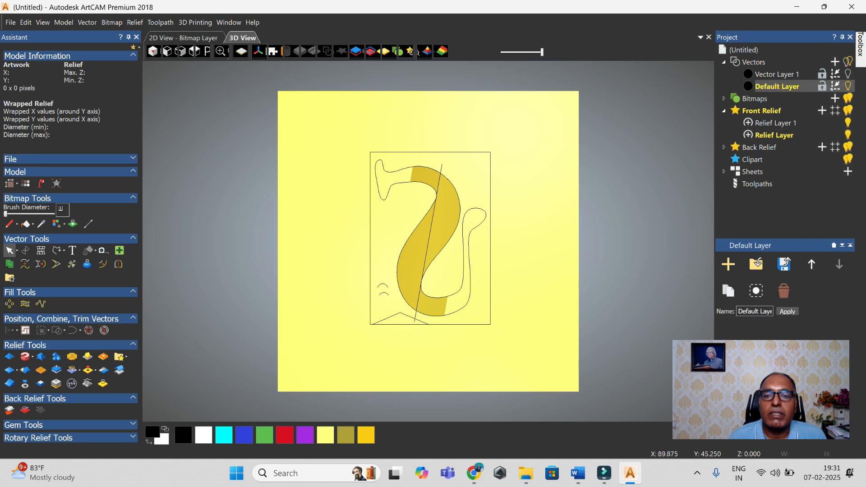
left_click(408, 183)
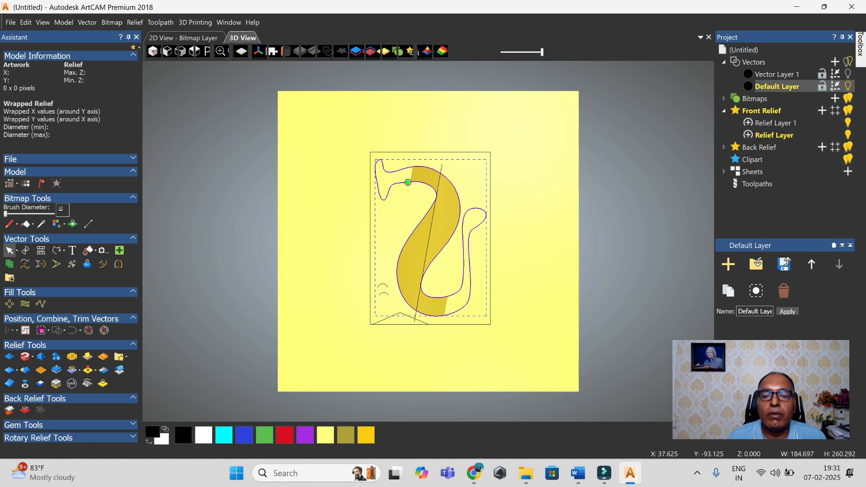
scroll(450, 305, "up", 2)
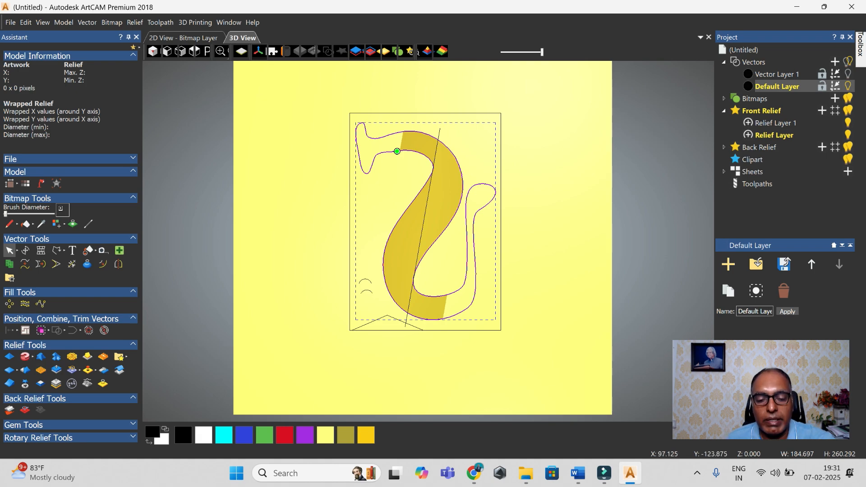
key("n")
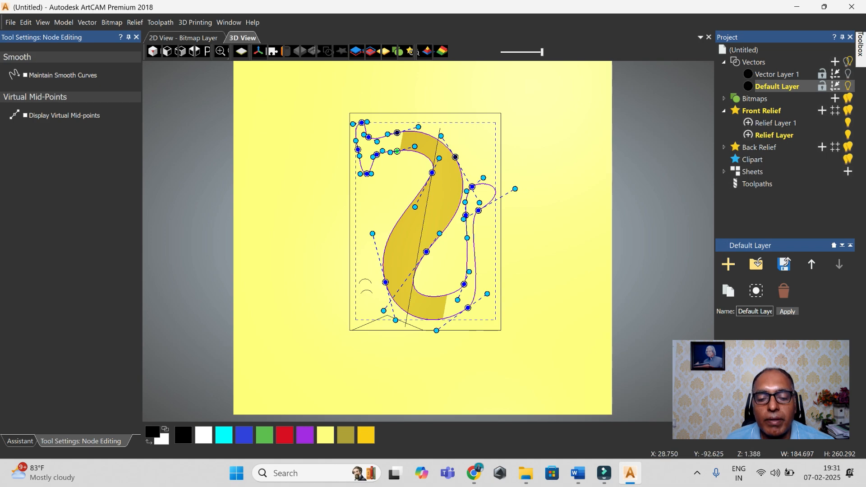
key("i")
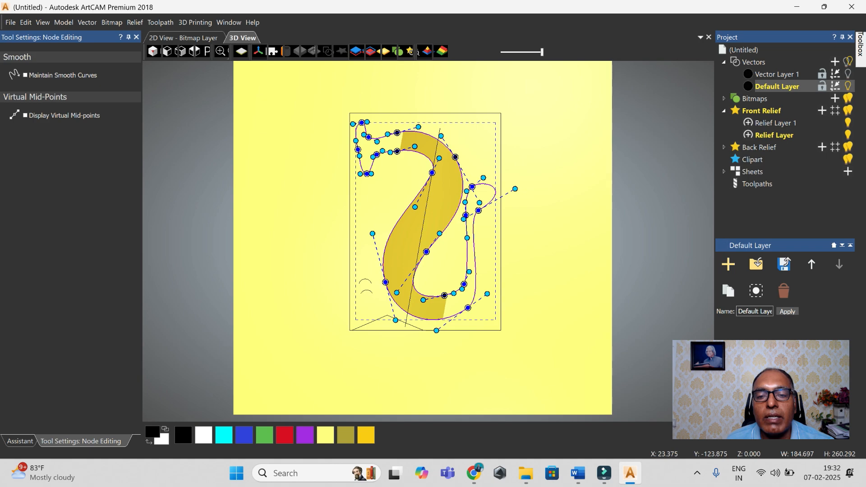
- Cut the S-shaped outline at the relief's tail end and the tail tip to separate the tail from the body
key("c")
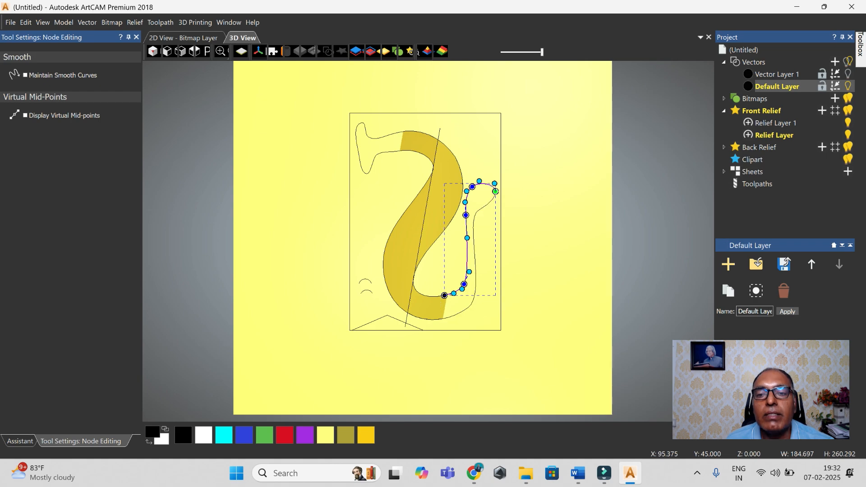
key("c")
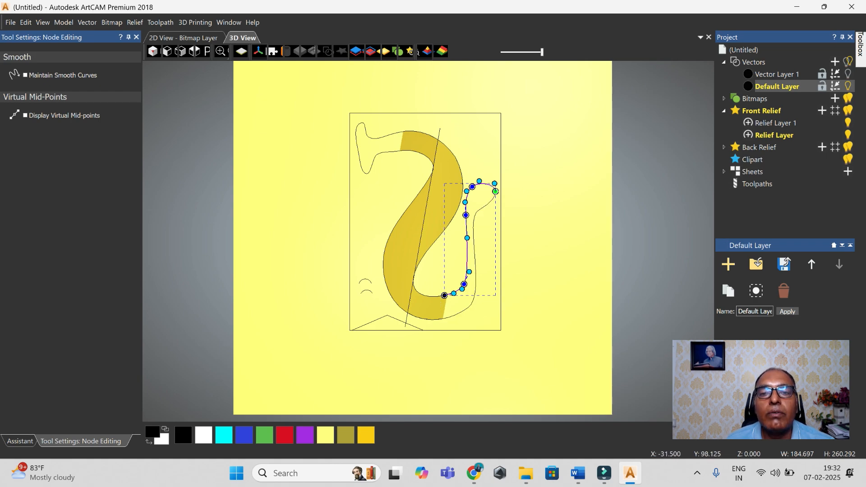
left_click(399, 151)
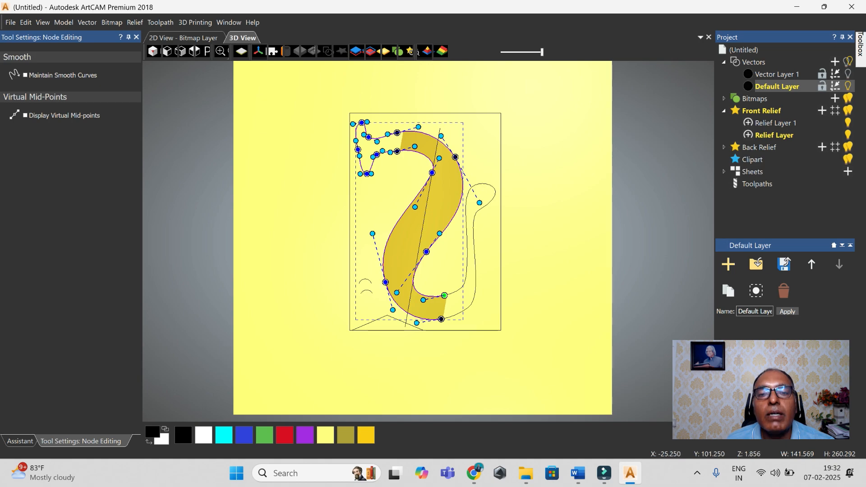
- Cut the remaining outline at the relief's head end and halfway around the head into body edges and head halves
key("c")
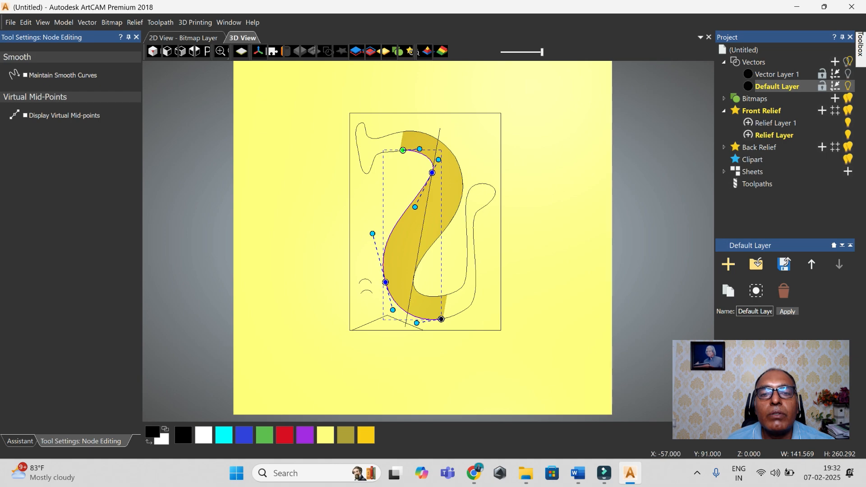
key("c")
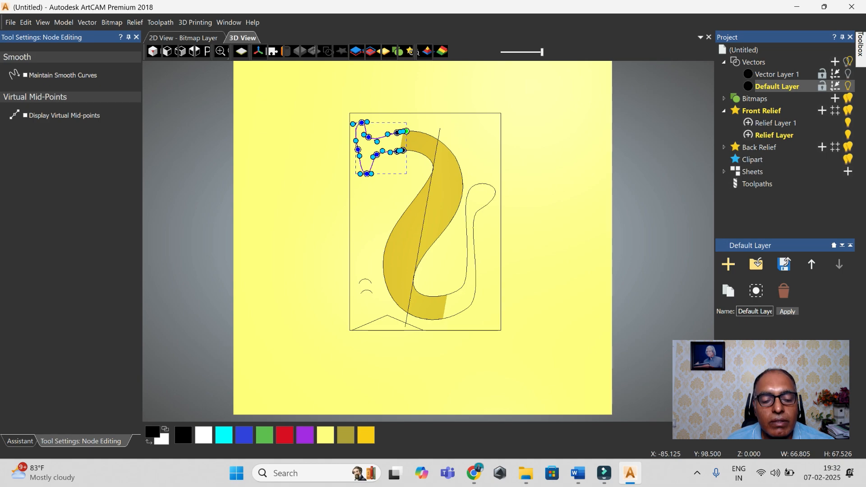
key("c")
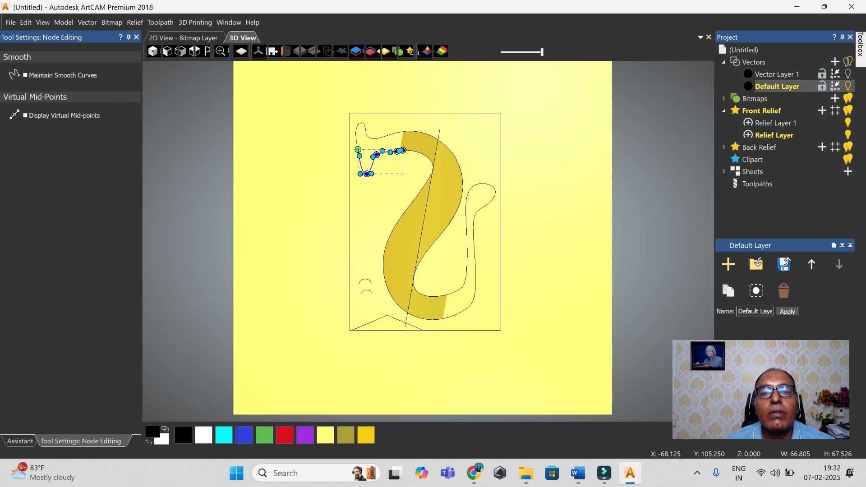
- Reshape the head's upper curve by moving the node in its neck bend slightly up toward the body
left_click(371, 138)
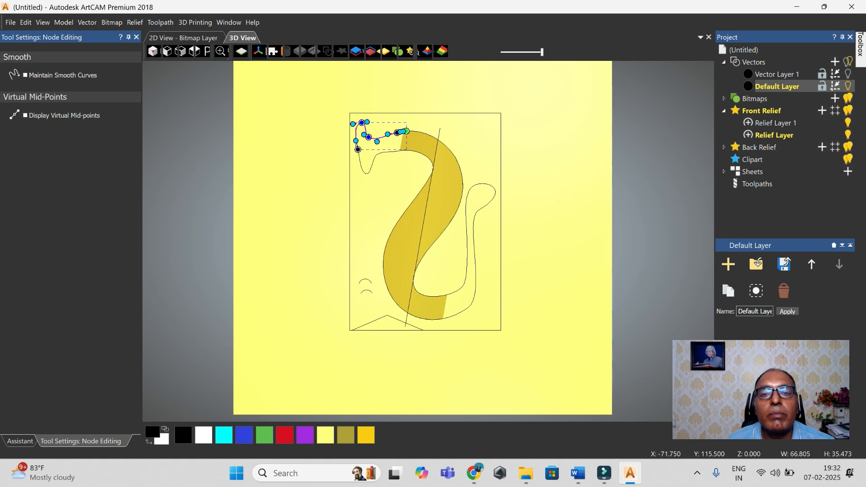
left_click_drag(369, 138, 372, 135)
scroll(380, 139, "up", 2)
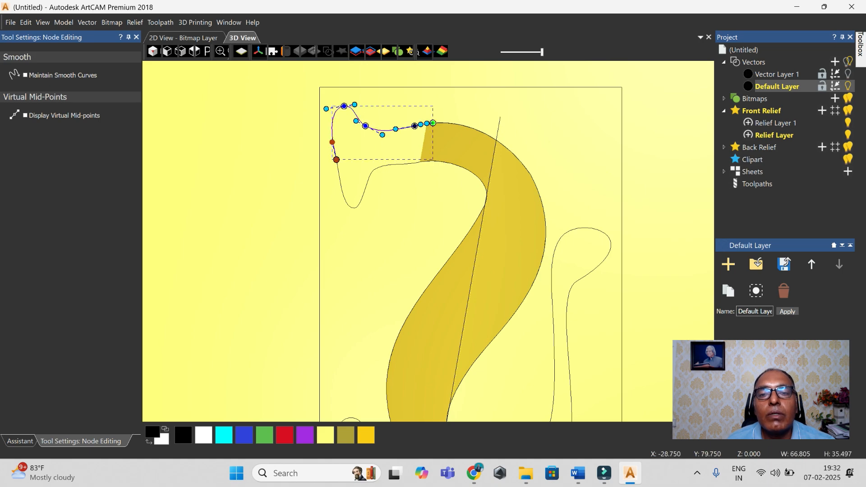
scroll(429, 241, "down", 5)
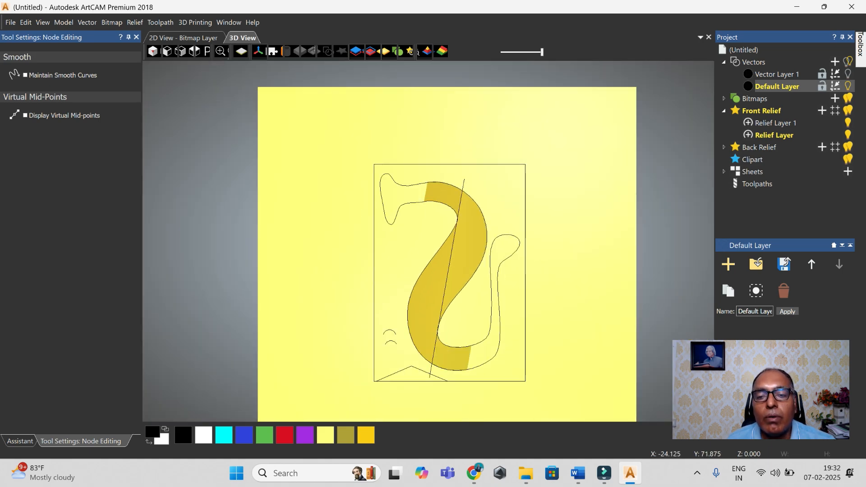
scroll(428, 242, "down", 2)
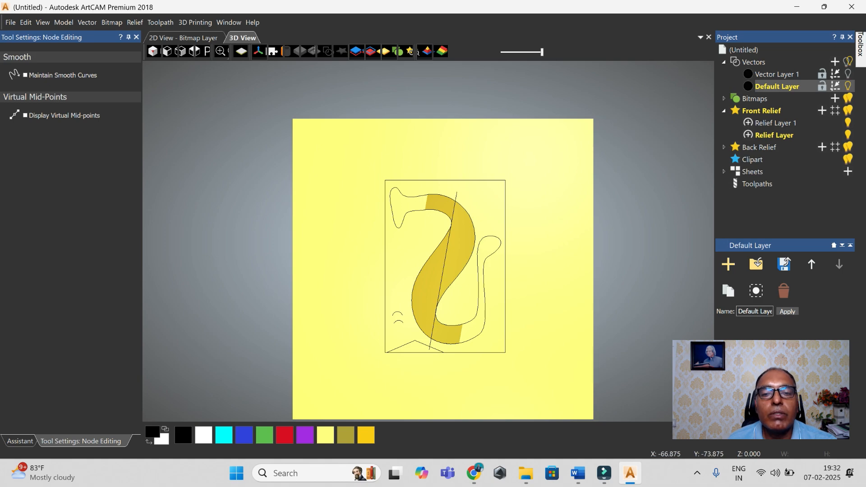
- Try a Two Rail Sweep on the tail, with its inner edge as first rail and its outer edge, reversed, as second rail
left_click(136, 37)
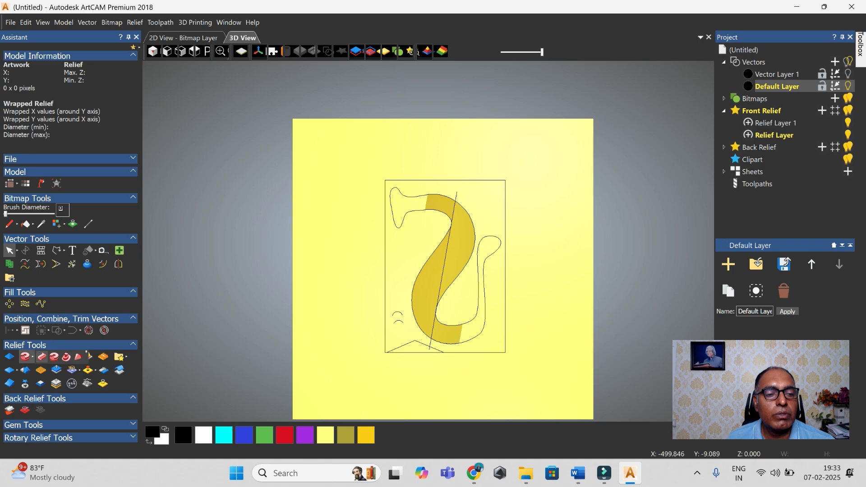
left_click(41, 357)
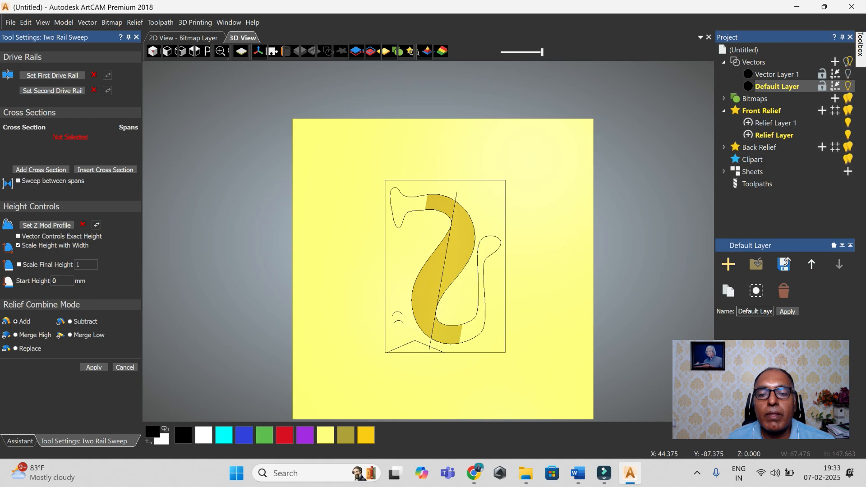
left_click(470, 322)
left_click(52, 75)
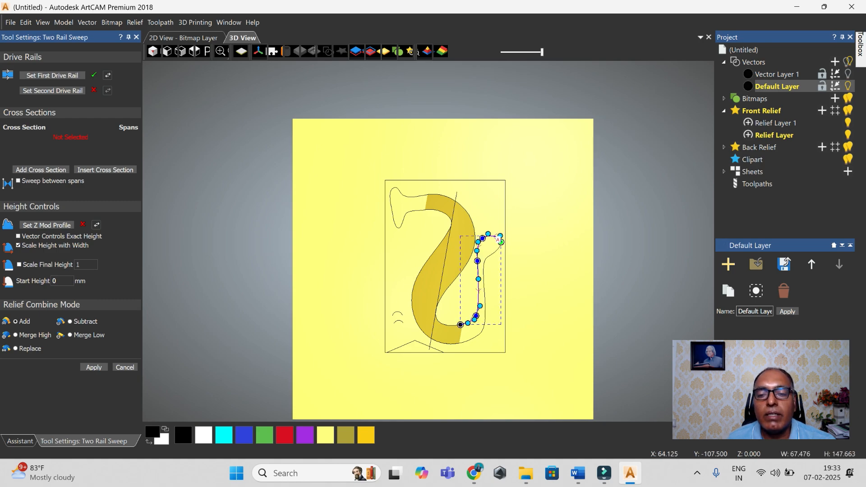
left_click(502, 242)
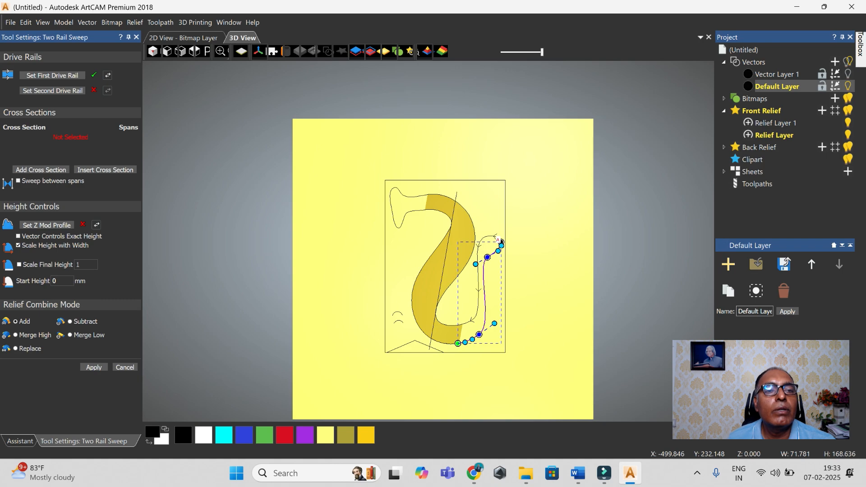
left_click(53, 91)
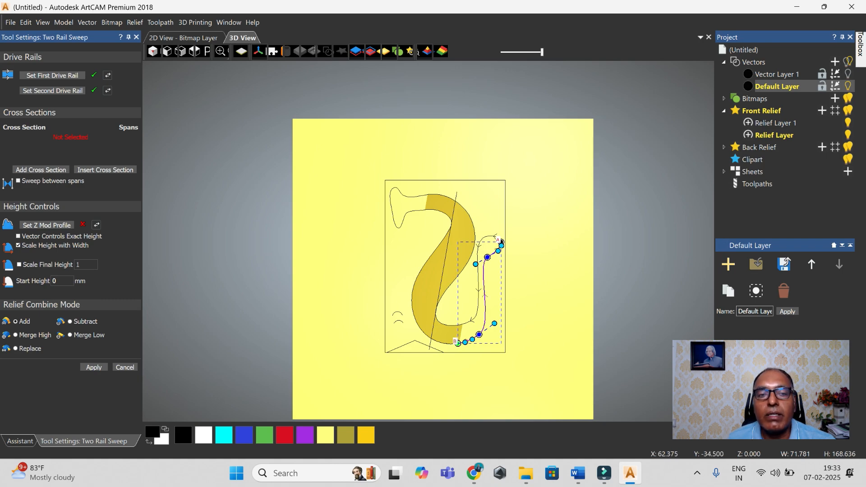
left_click(108, 91)
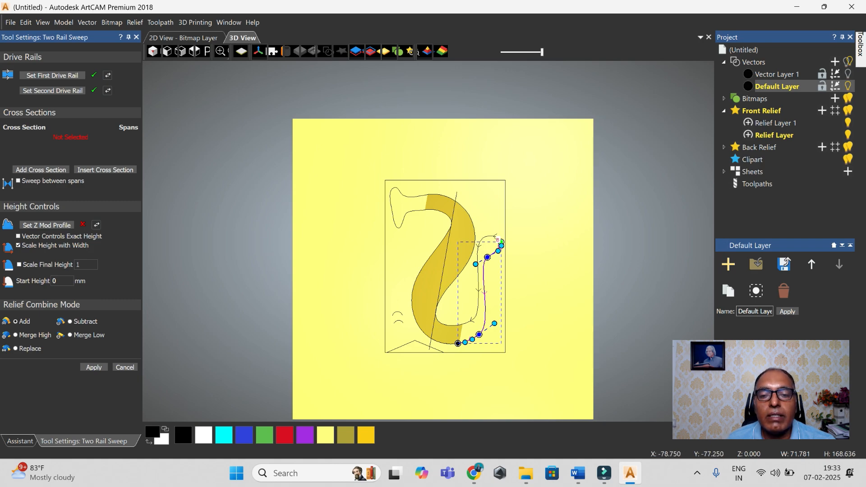
- Try the upper and lower small arcs as the tail sweep's two cross sections, inspect the preview, and cancel the sweep
left_click(398, 313)
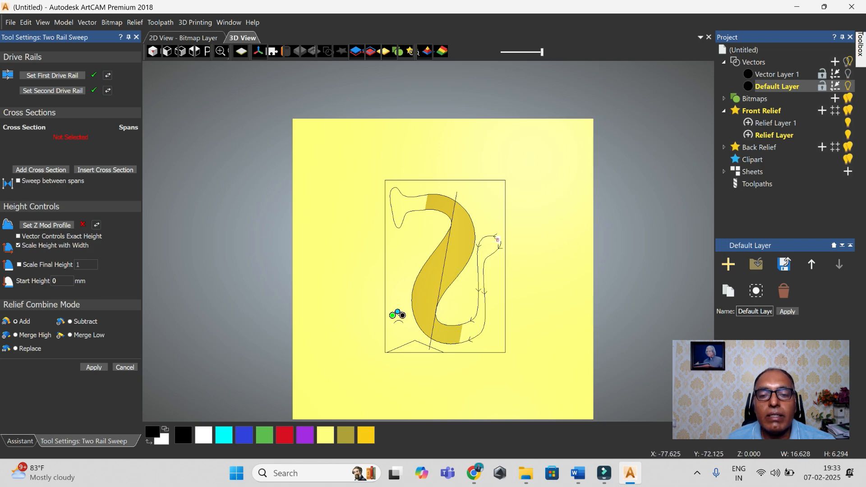
left_click(40, 169)
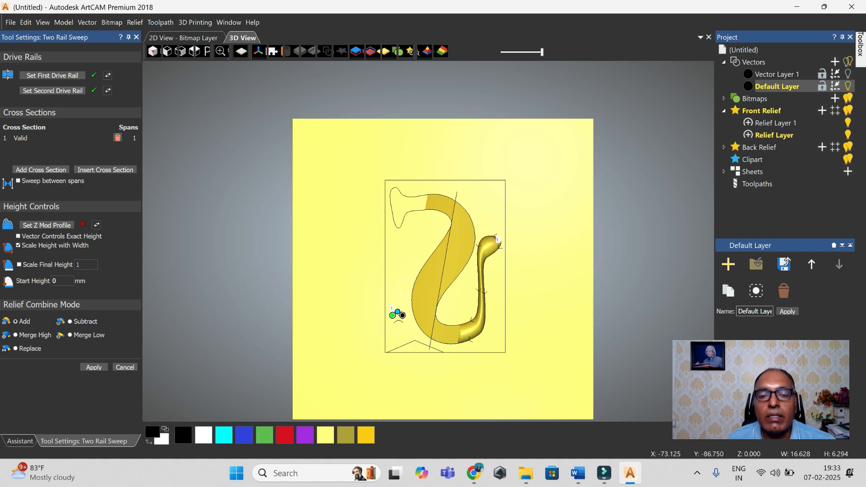
left_click(400, 321)
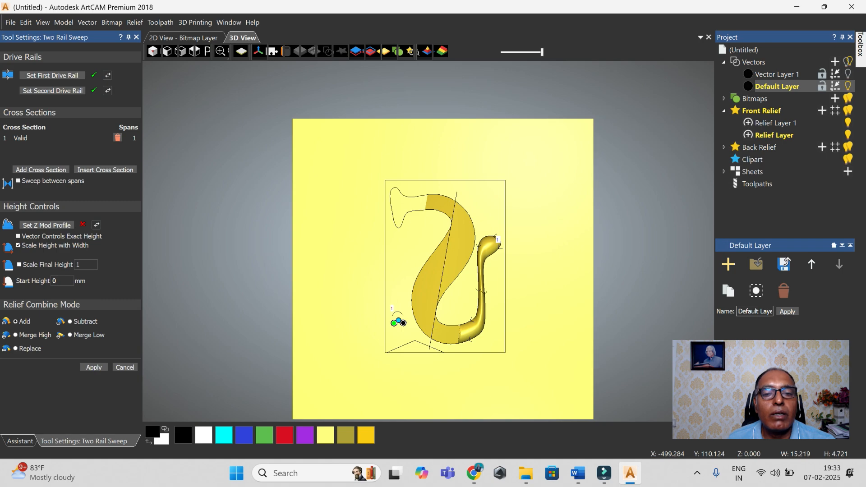
left_click(53, 170)
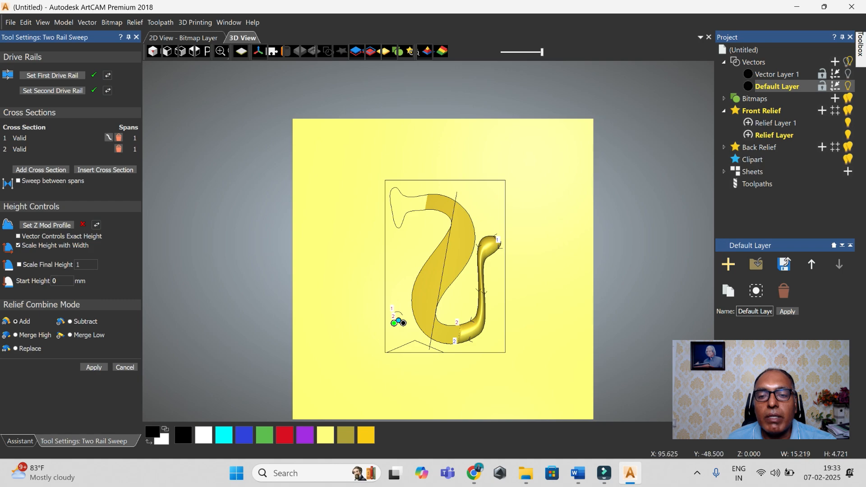
scroll(470, 343, "up", 3)
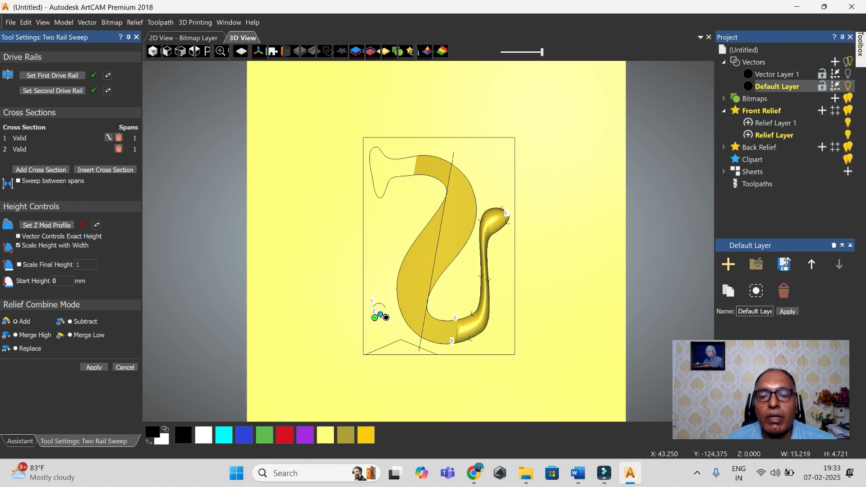
left_click_drag(457, 340, 467, 264)
scroll(487, 310, "up", 2)
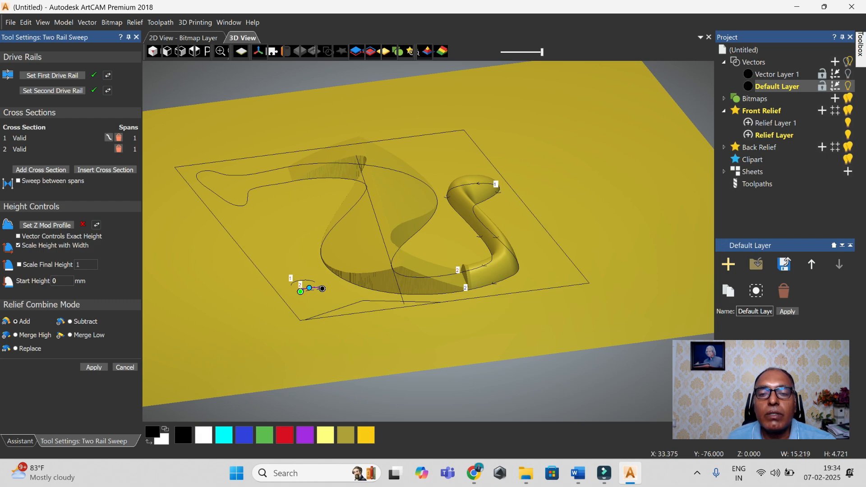
left_click(125, 367)
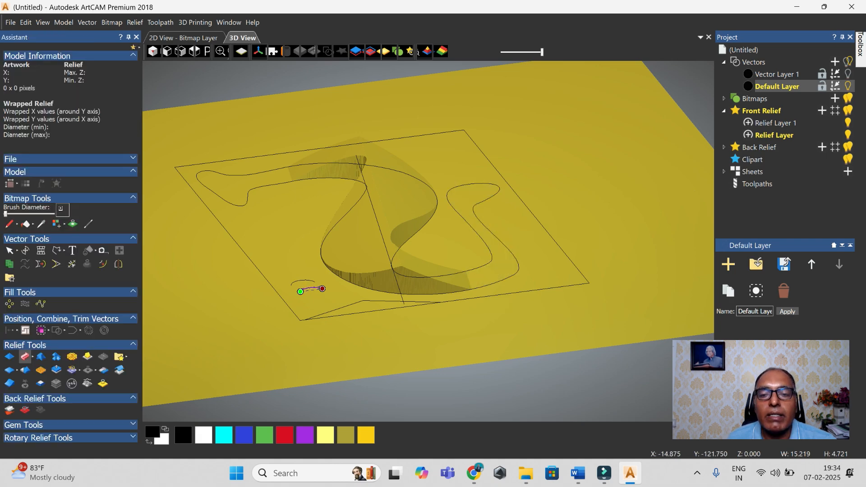
left_click(451, 229)
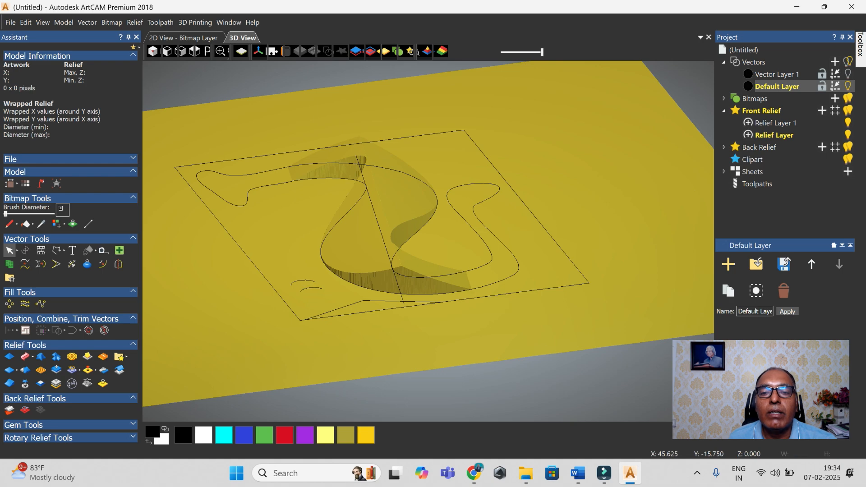
- Join the tail's inner and outer edges to the body edges they meet, making two long edge curves
left_click(194, 38)
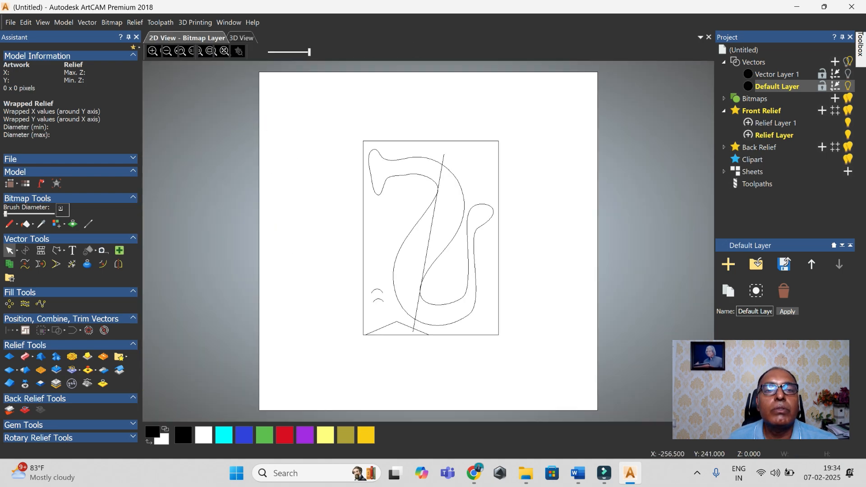
left_click(242, 38)
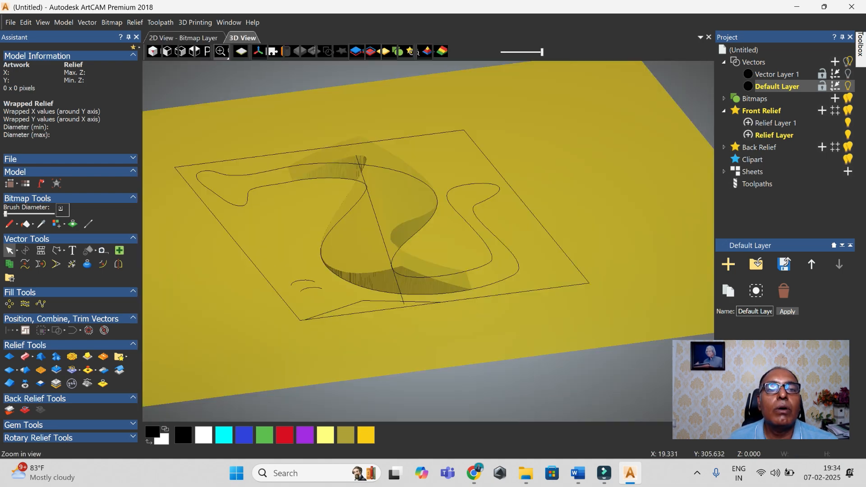
left_click(202, 51)
scroll(458, 321, "up", 2)
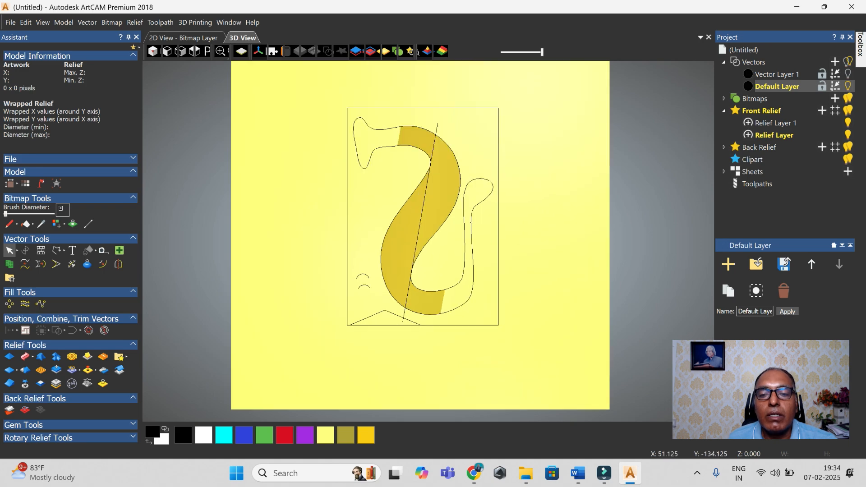
left_click(447, 279)
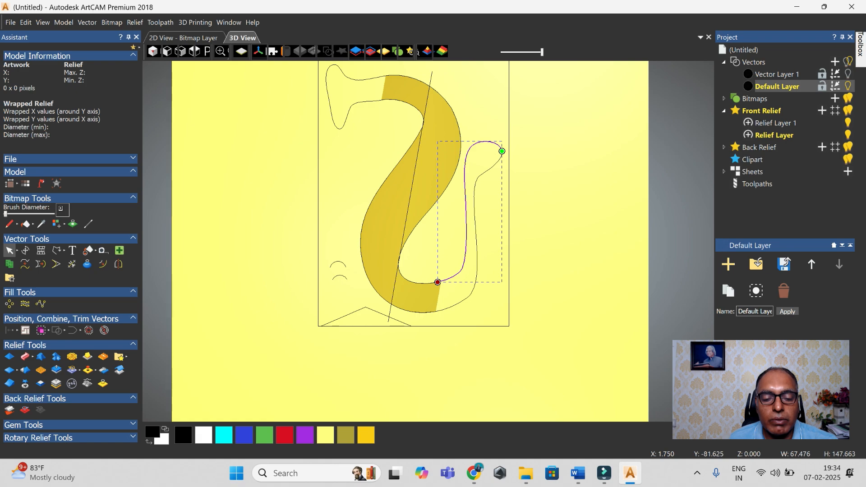
left_click(419, 283)
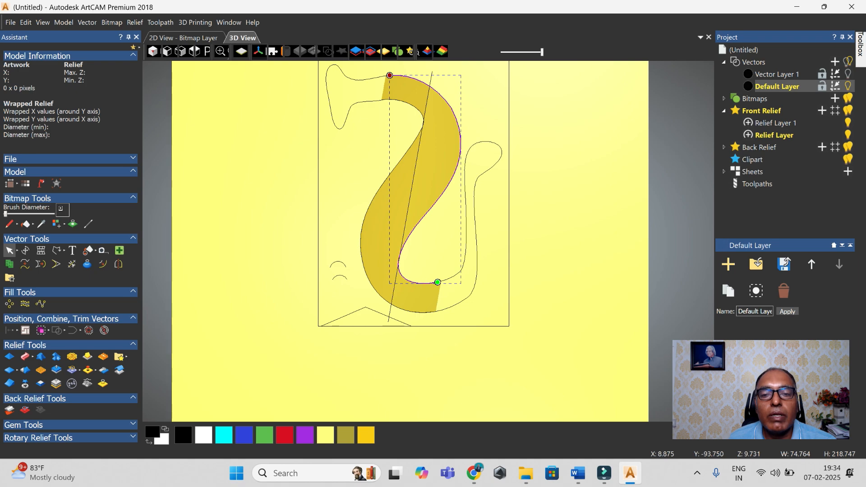
left_click(465, 233, "shift")
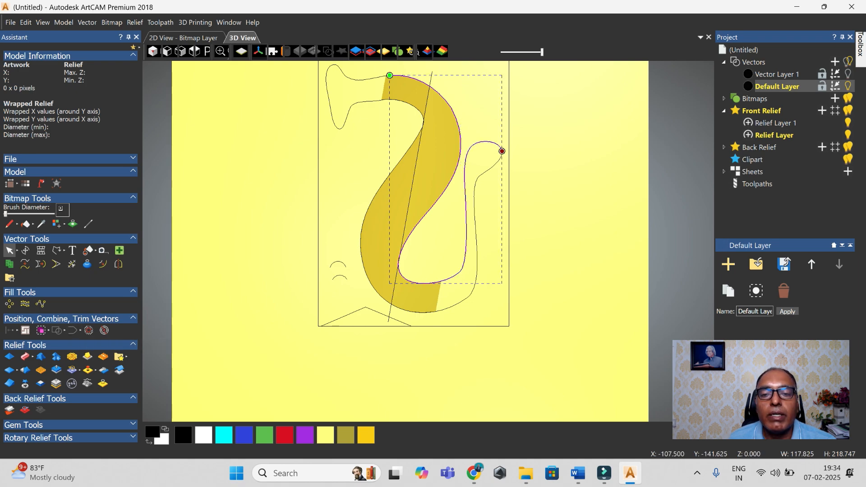
left_click(454, 306)
left_click(424, 313, "shift")
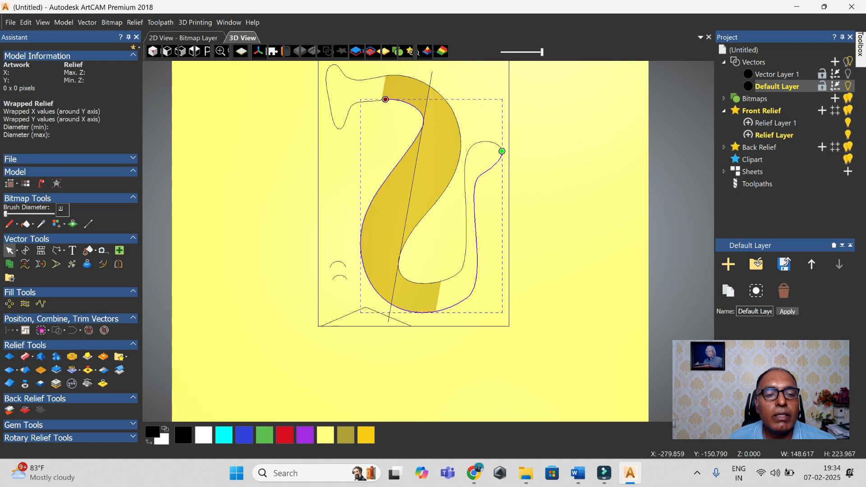
key("Escape")
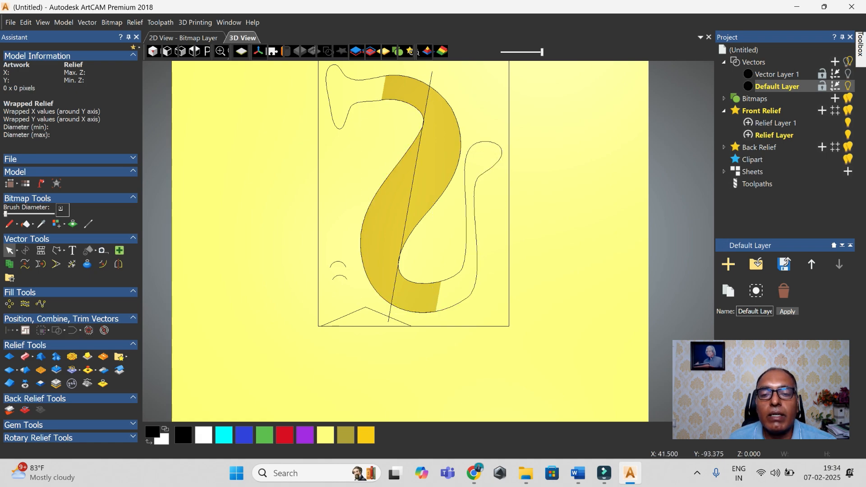
- Insert a node on each long edge curve at its lower crossing with the diagonal line, and cut both curves there
left_click(450, 280)
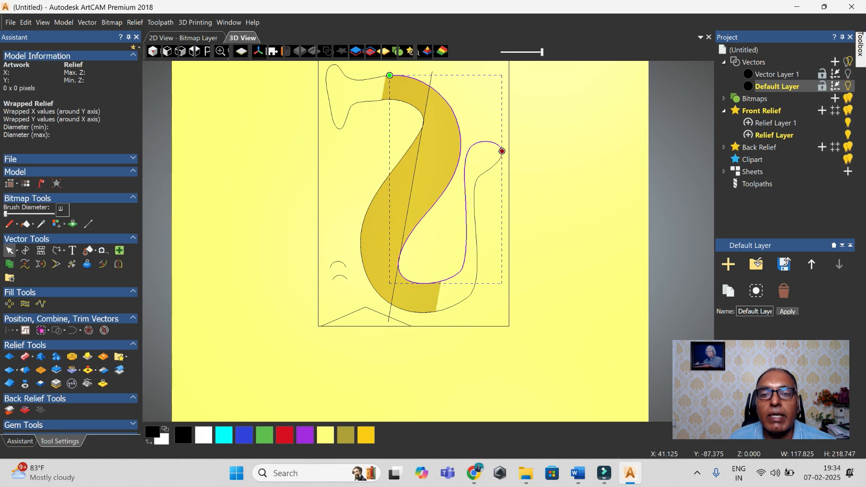
key("n")
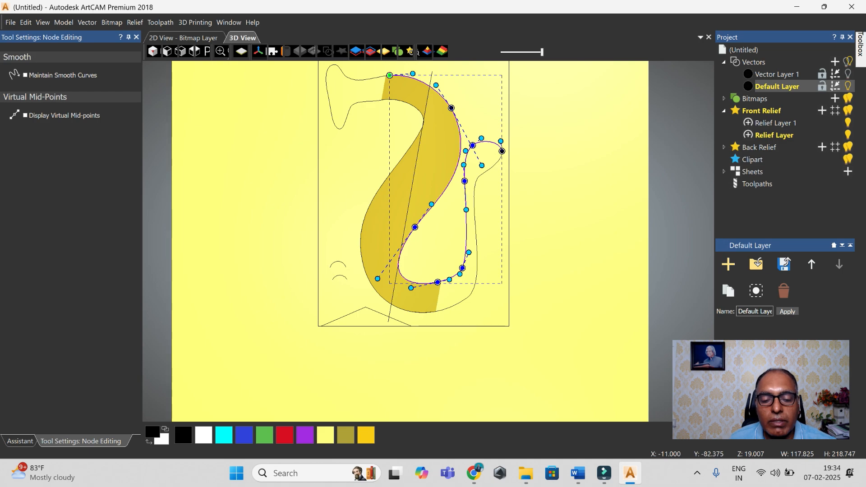
key("i")
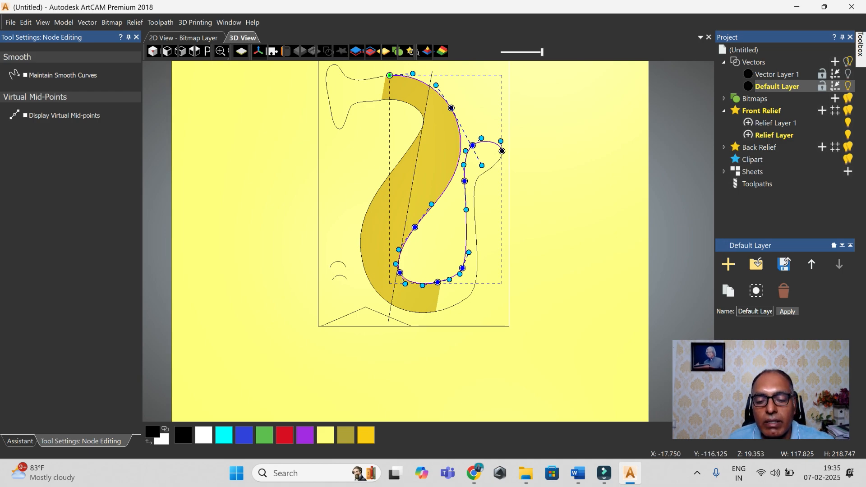
left_click(395, 307)
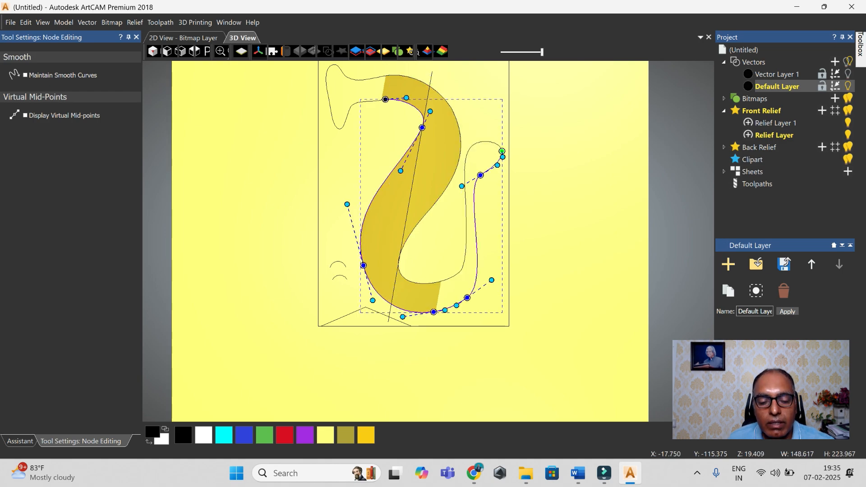
key("c")
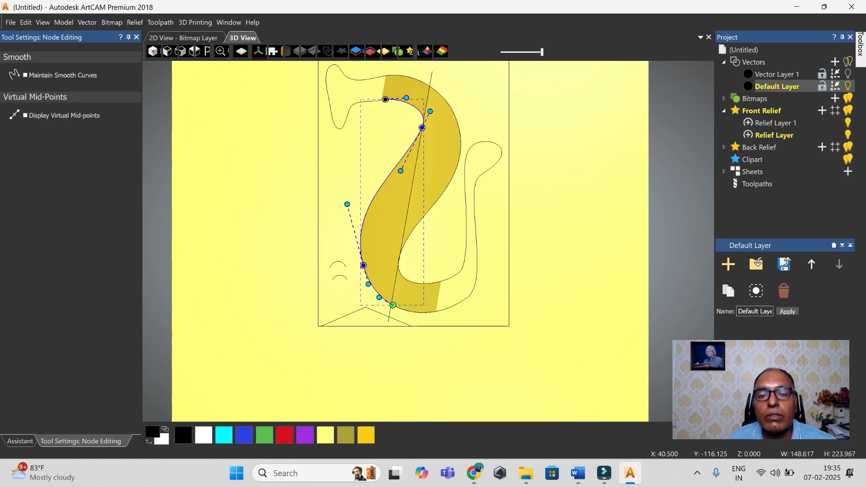
left_click(455, 307)
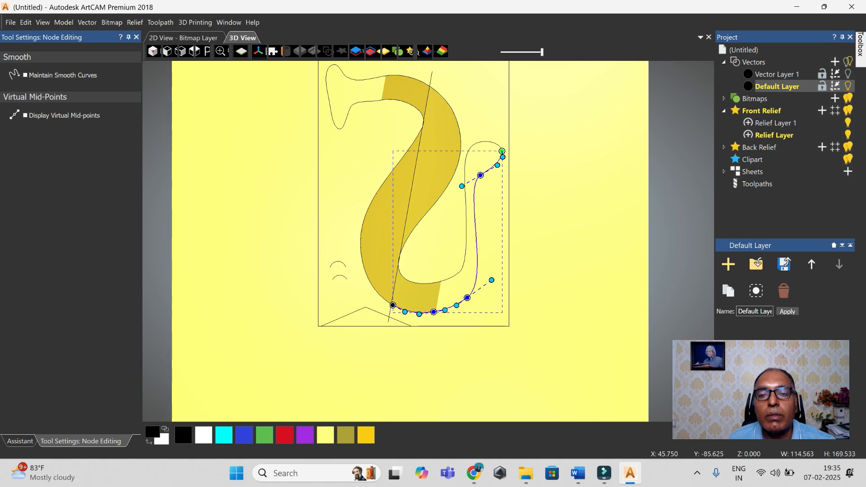
left_click(457, 276)
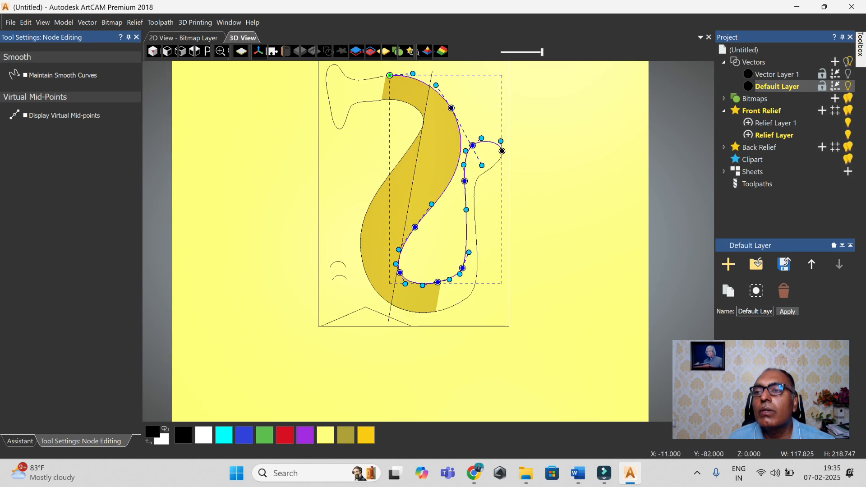
key("c")
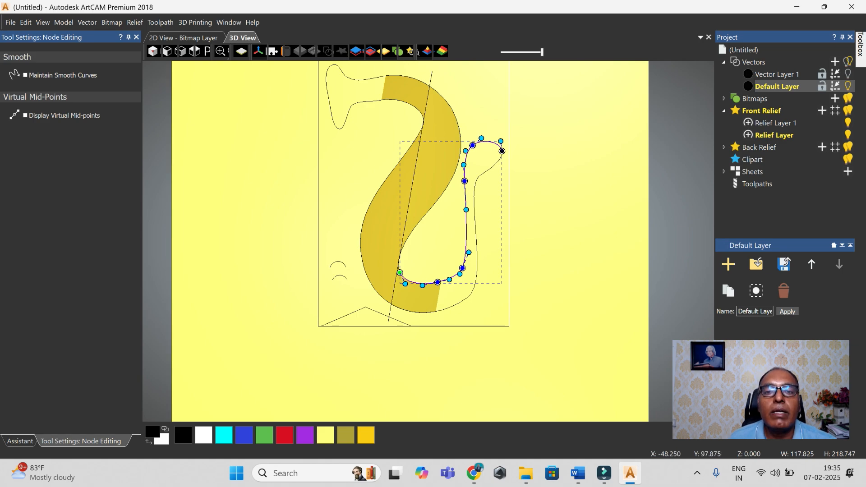
- Join the head's lower and upper edges to the body edges they meet, making two continuous edge curves
left_click(370, 101)
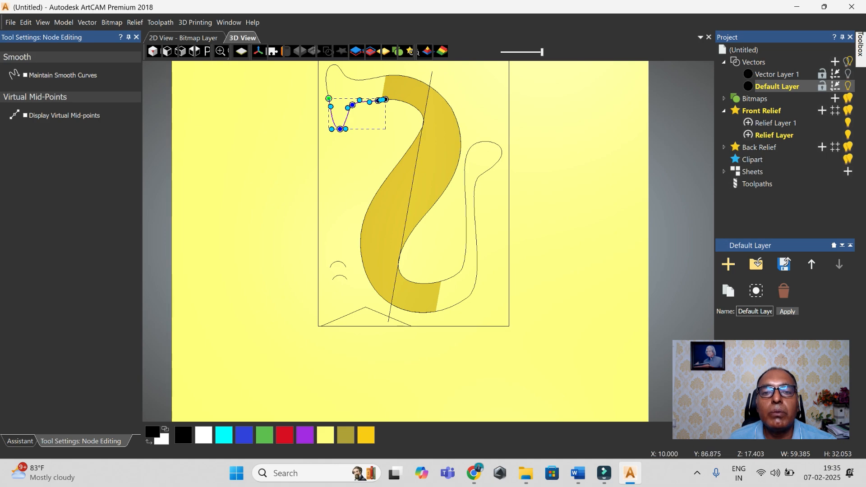
key("Escape")
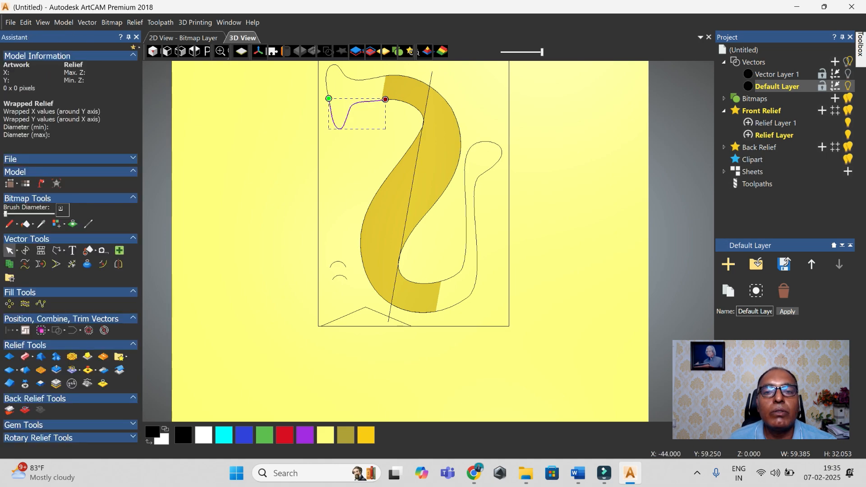
key("Escape")
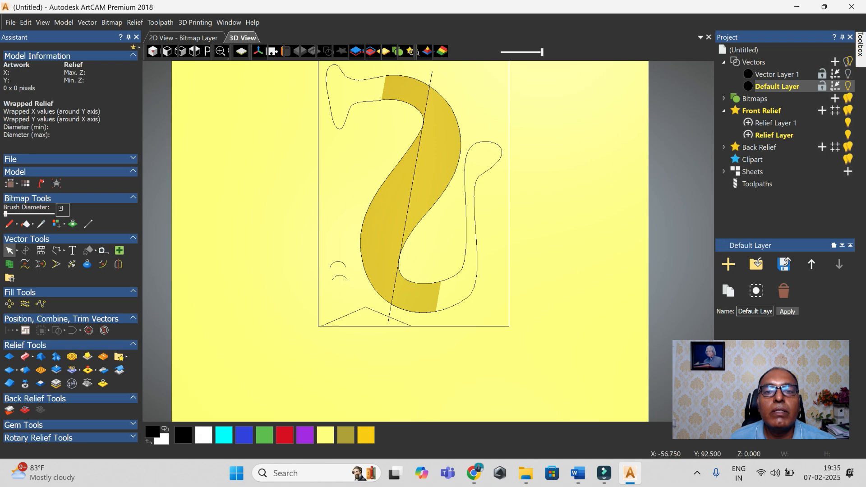
left_click(374, 100)
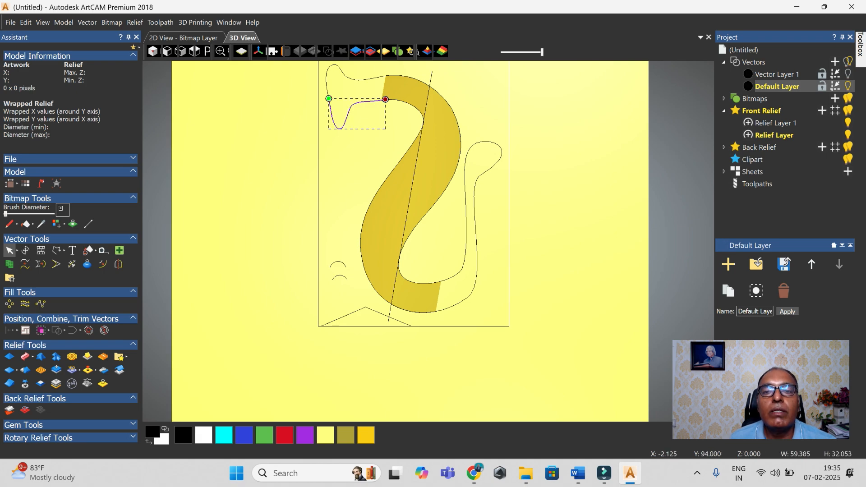
left_click(392, 180, "shift")
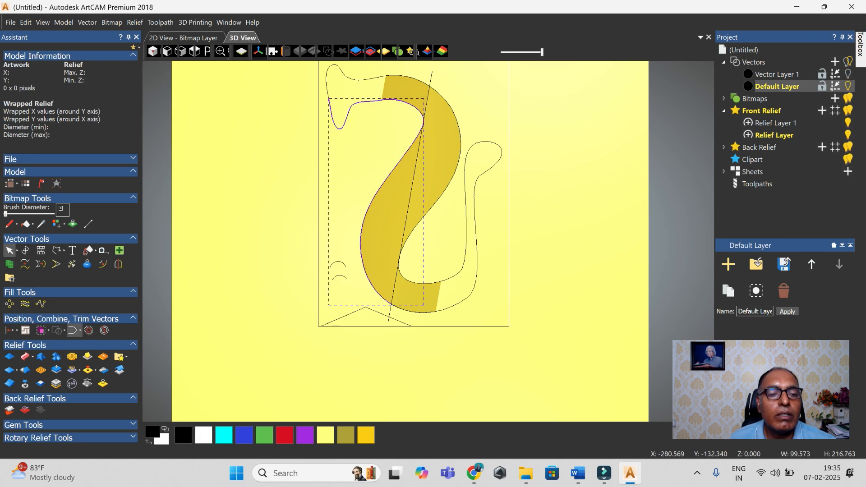
left_click(73, 330)
left_click(328, 90)
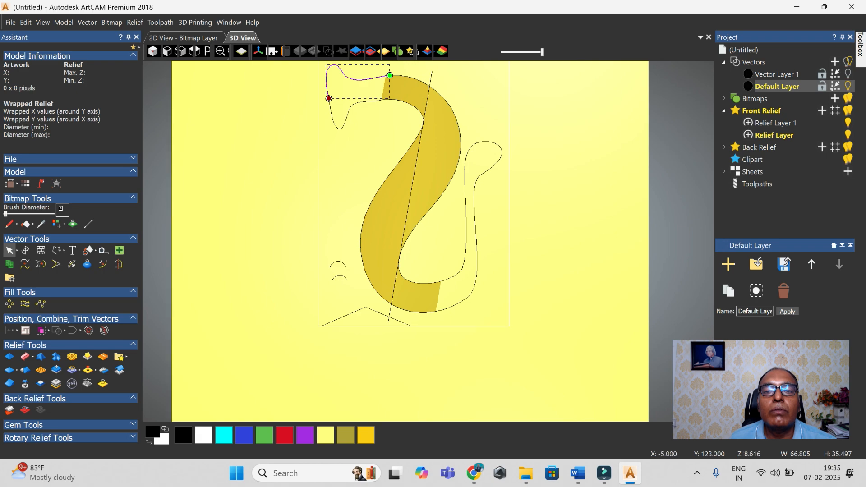
left_click(460, 149, "shift")
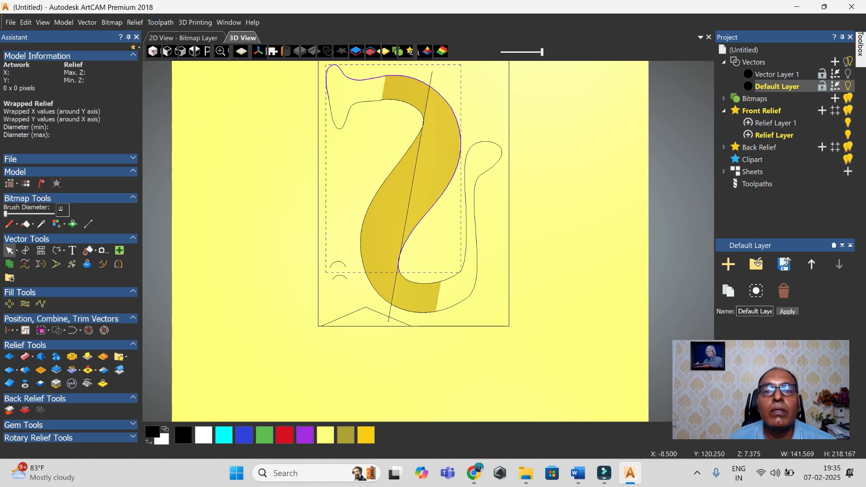
left_click(73, 330)
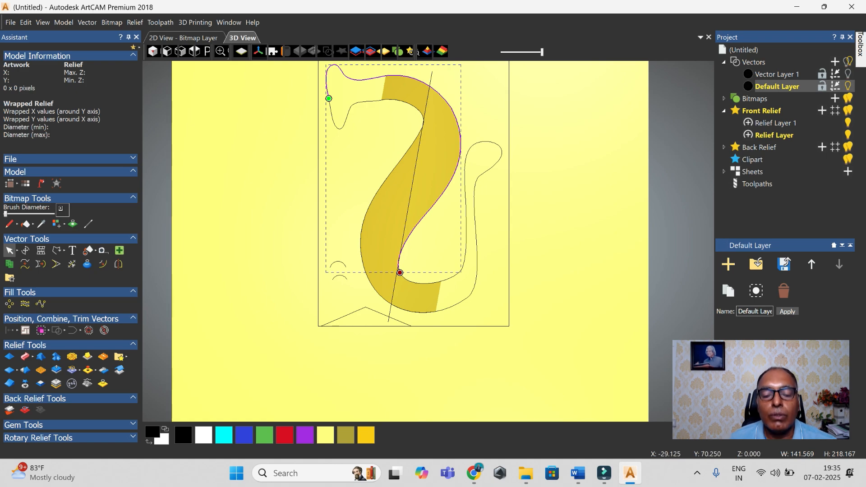
key("Escape")
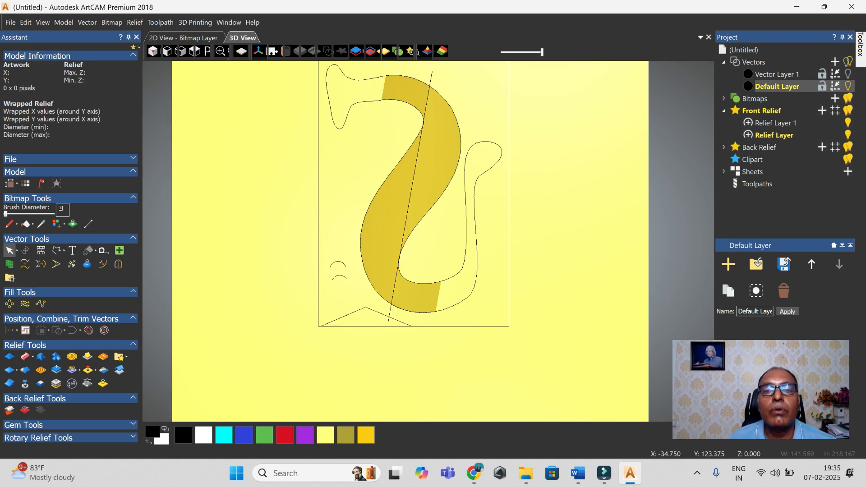
- Cut both joined edge curves at their upper crossings with the diagonal line, separating the head edges from the body edges
left_click(359, 80)
key("n")
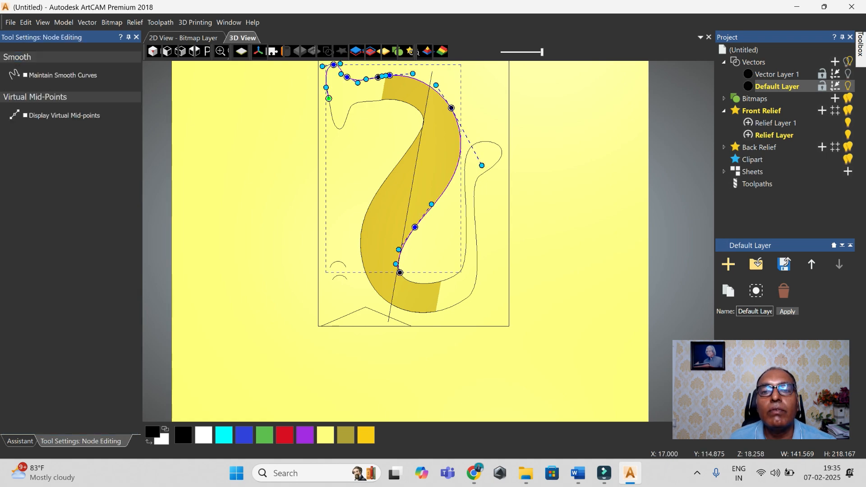
key("c")
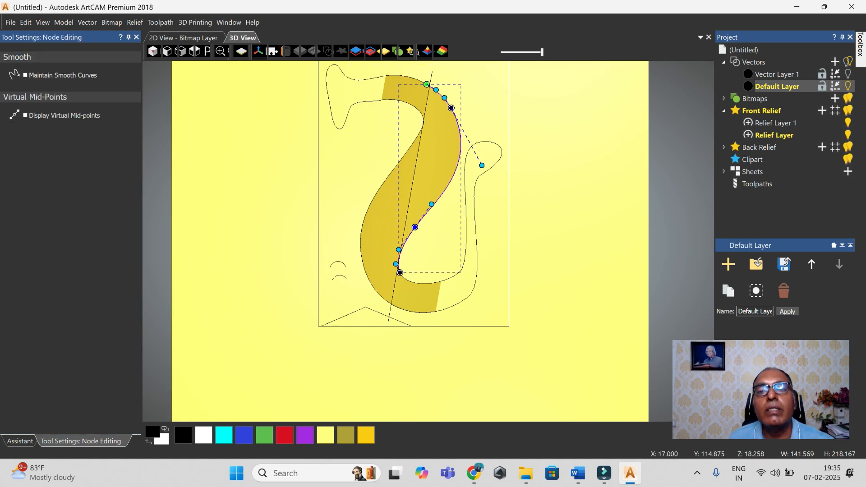
left_click(420, 112)
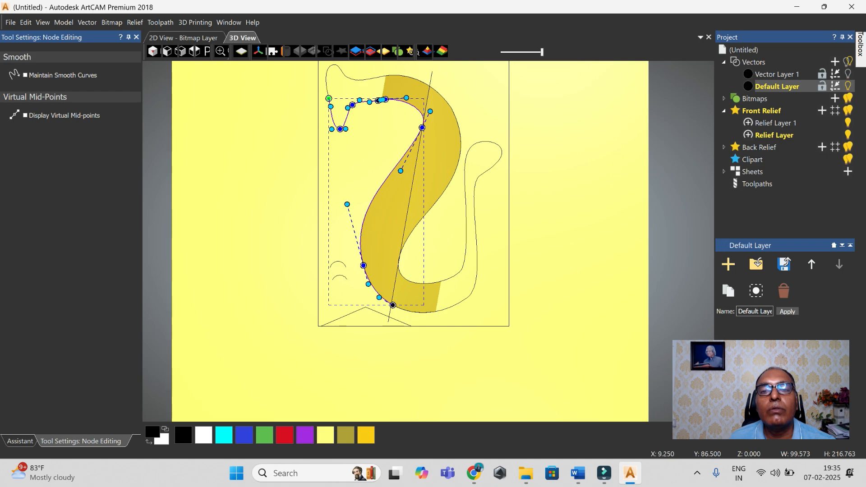
key("c")
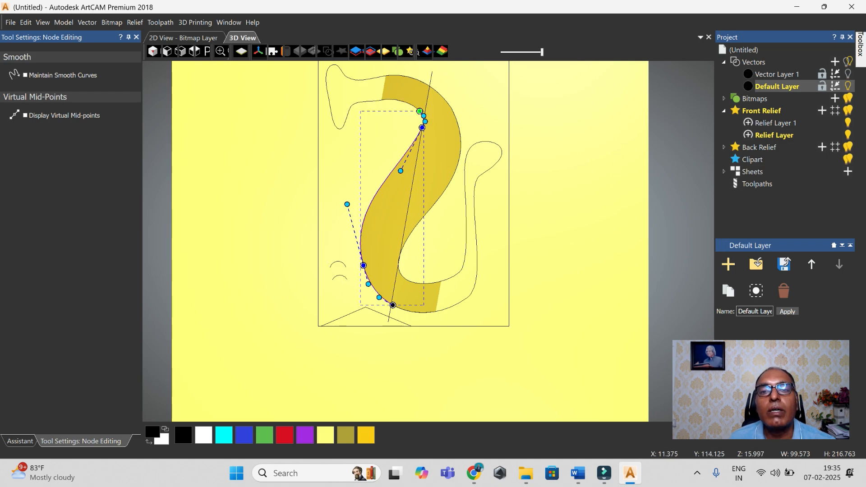
left_click(397, 101)
left_click(399, 72)
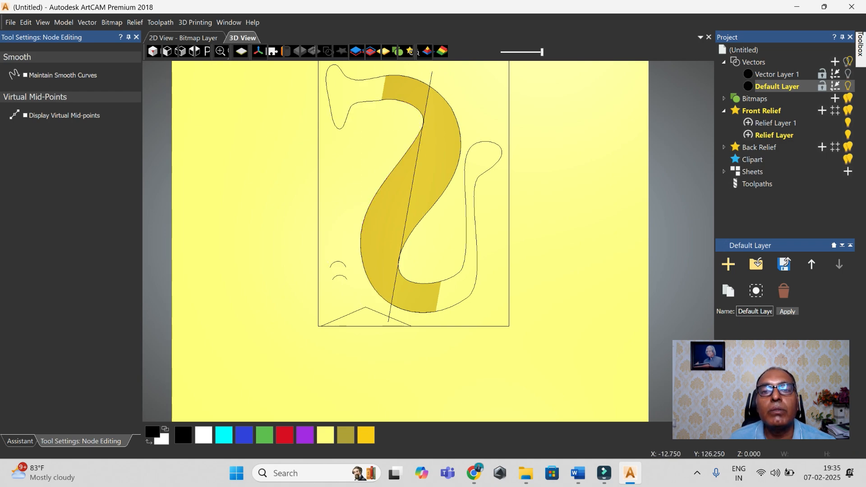
left_click(394, 75)
key("Escape")
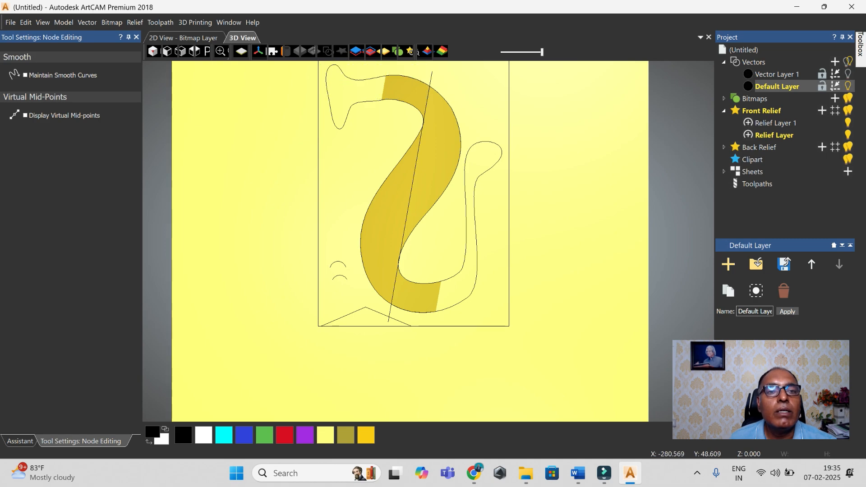
left_click(136, 37)
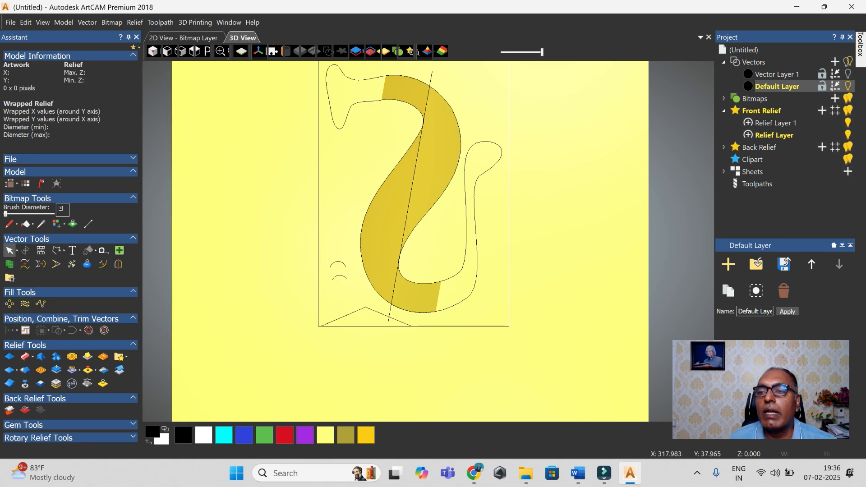
- Try a Two Rail Sweep of the tail on Relief Layer 1, with its inner edge as first rail and its outer edge, reversed, as second
left_click(777, 123)
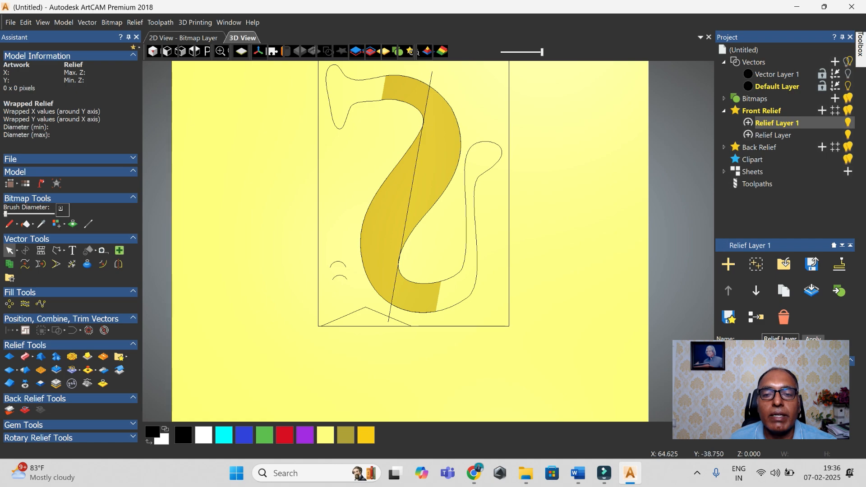
left_click(25, 357)
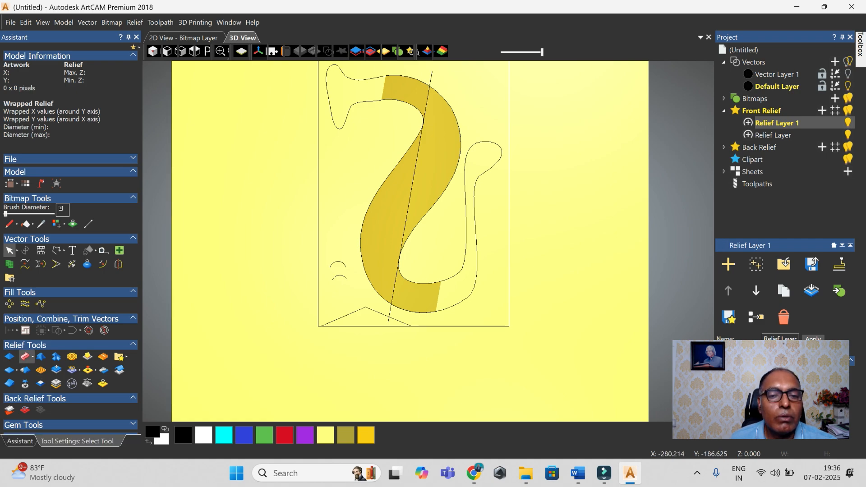
left_click(452, 278)
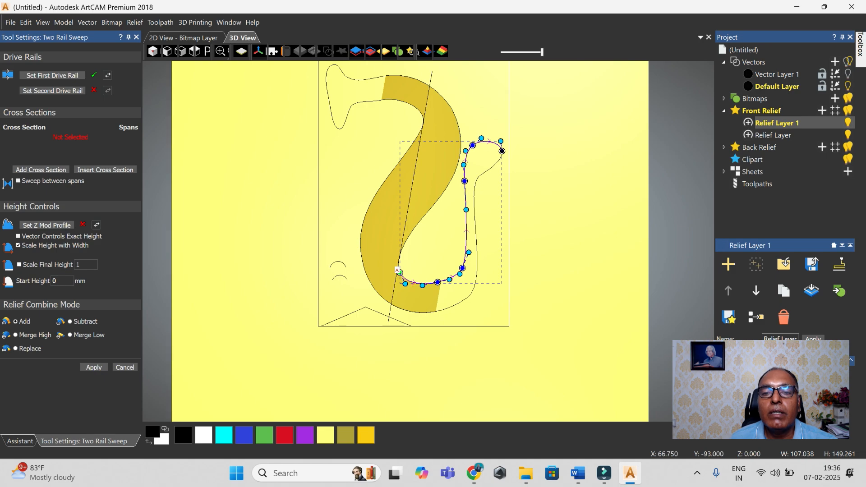
left_click(477, 263)
left_click(52, 91)
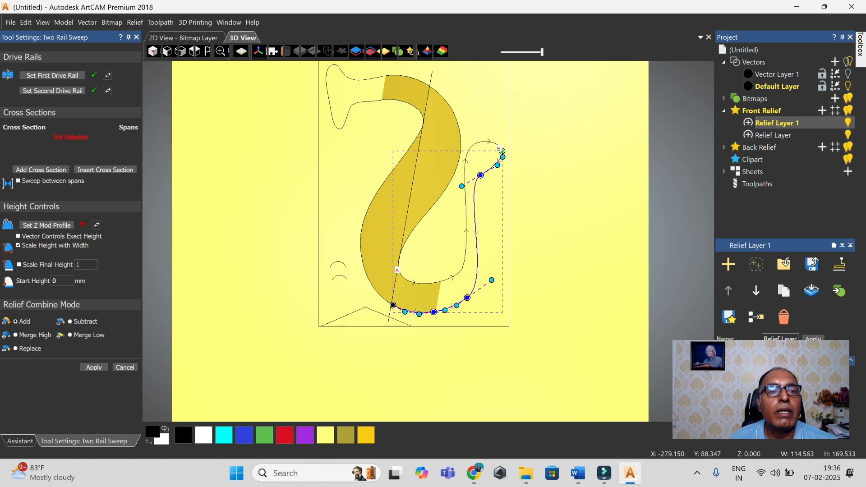
left_click(108, 90)
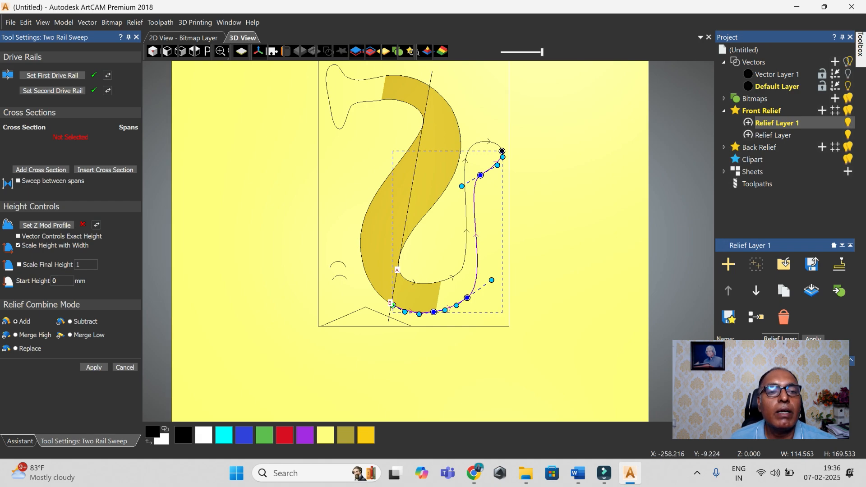
- Try the upper and lower small arcs as the tail sweep's two cross sections, and apply the sweep
left_click(339, 263)
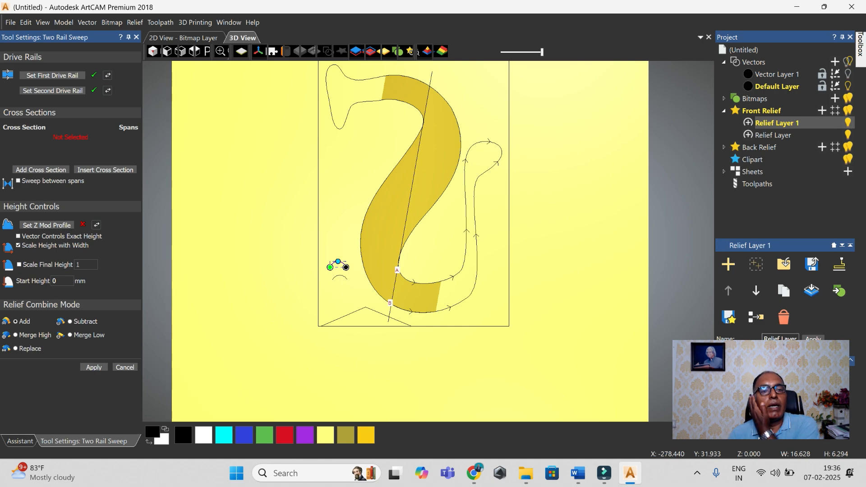
left_click(41, 170)
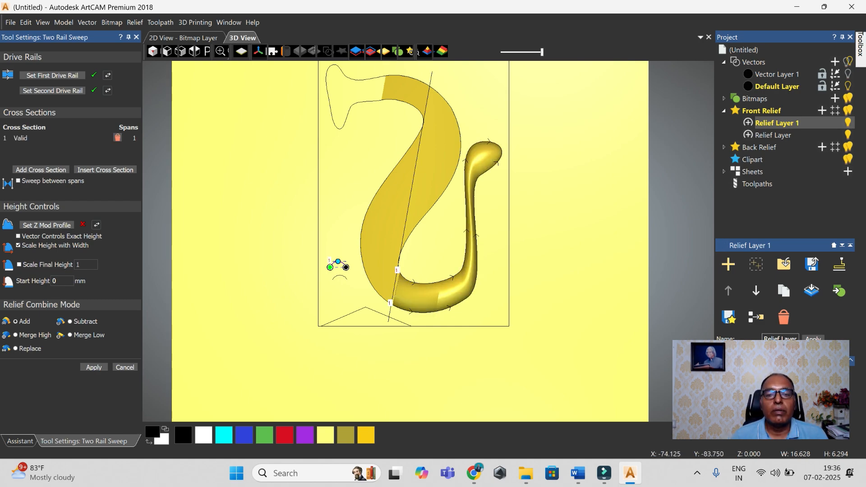
left_click(340, 276)
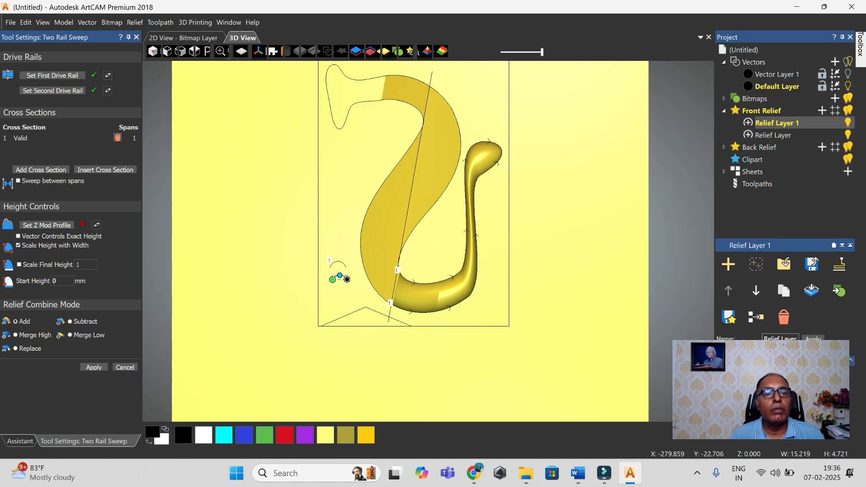
left_click(41, 170)
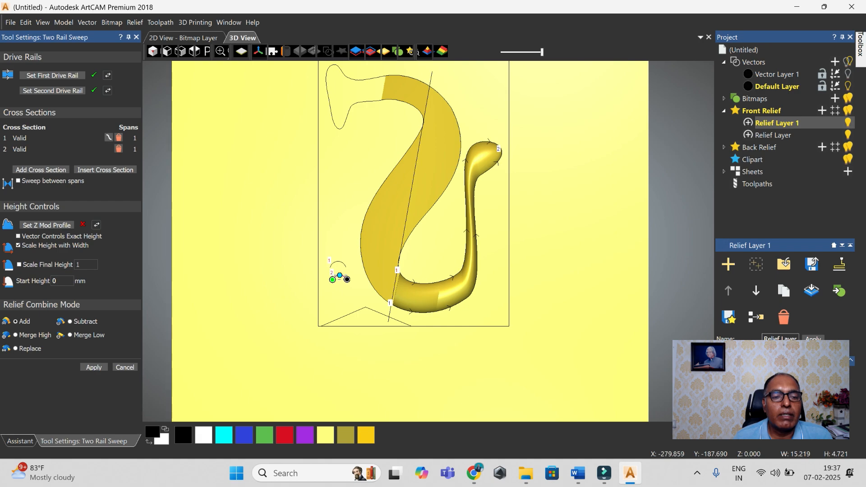
left_click(94, 368)
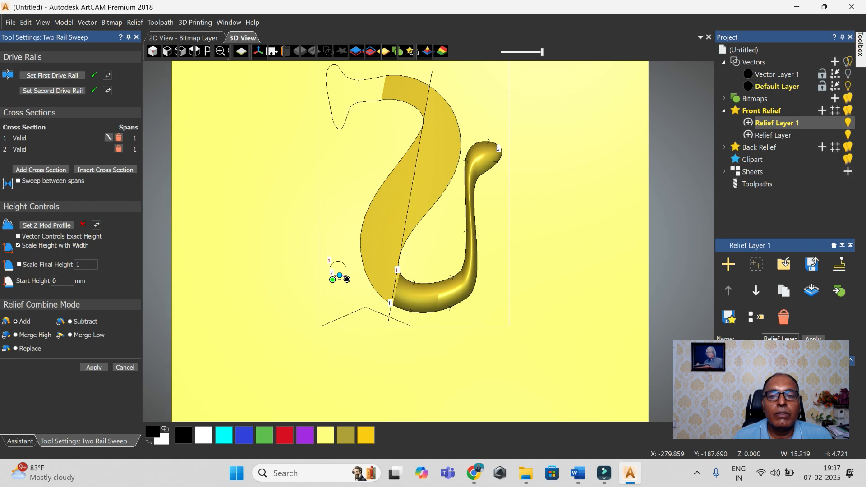
left_click(125, 368)
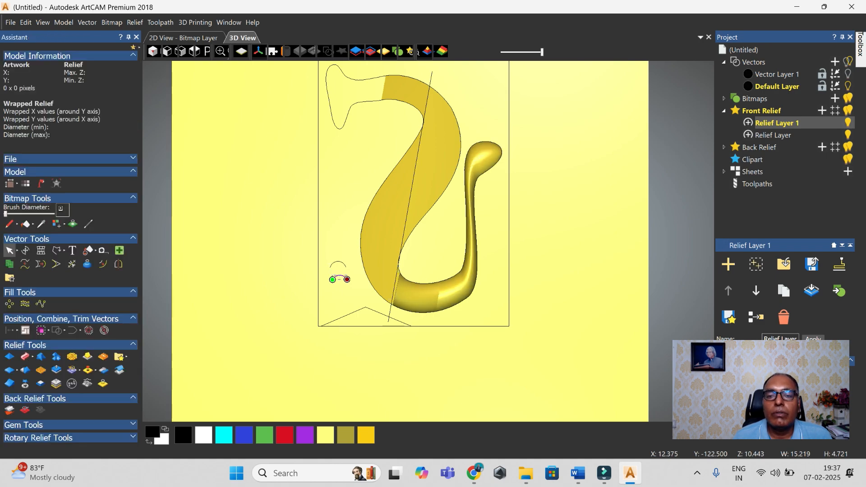
- Switch Relief Layer 1's combine mode to merge high, and inspect how the swept tail meets the body
scroll(423, 331, "up", 1)
left_click_drag(423, 331, 428, 271)
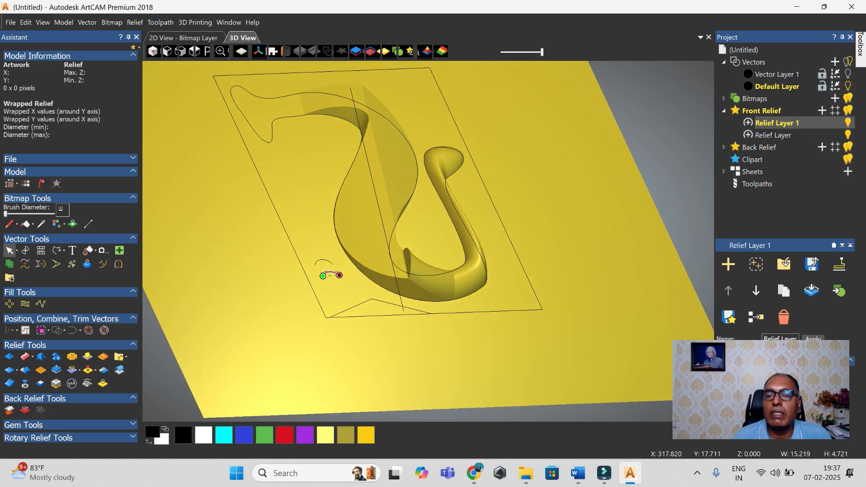
left_click(749, 123)
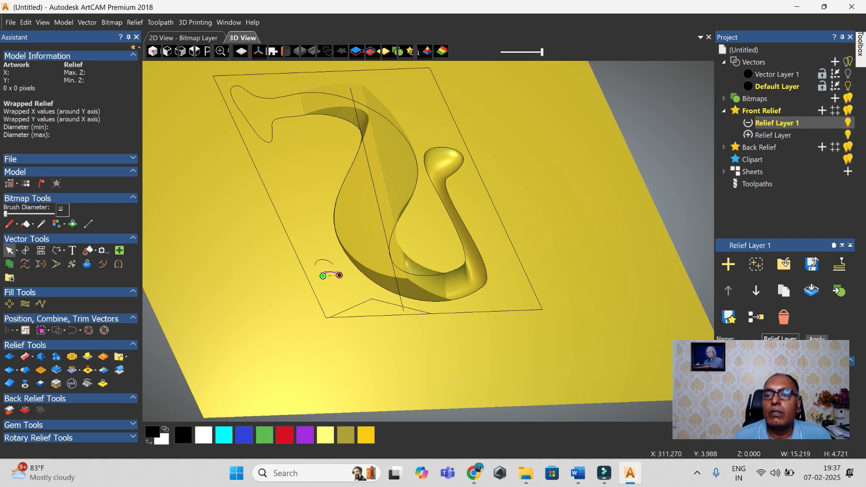
left_click(748, 123)
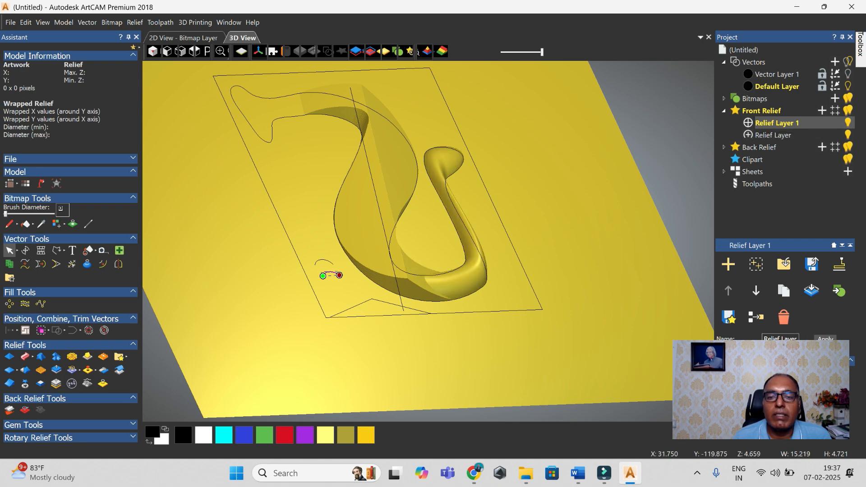
scroll(454, 291, "up", 3)
left_click_drag(453, 292, 458, 279)
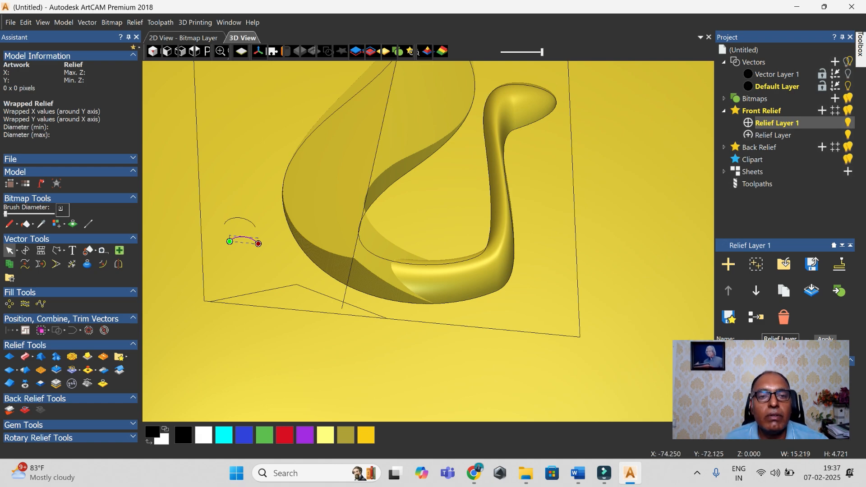
left_click(197, 51)
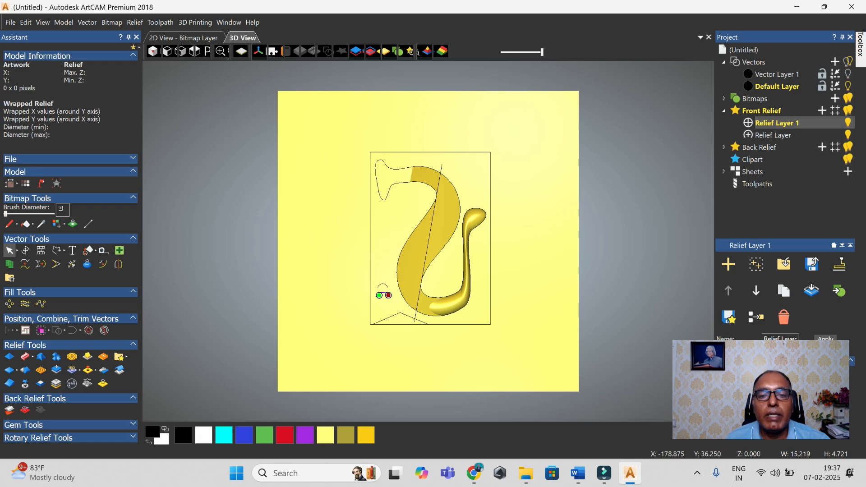
- Reset Relief Layer 1 to clear the swept tail
key("Escape")
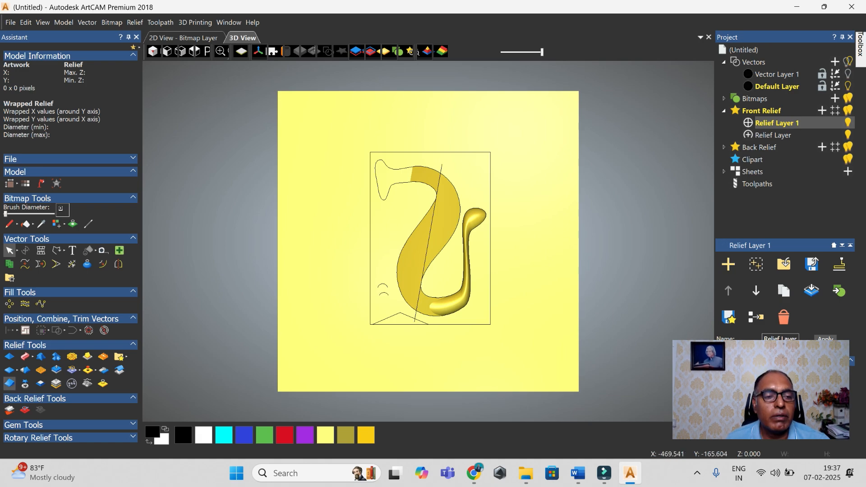
left_click(9, 371)
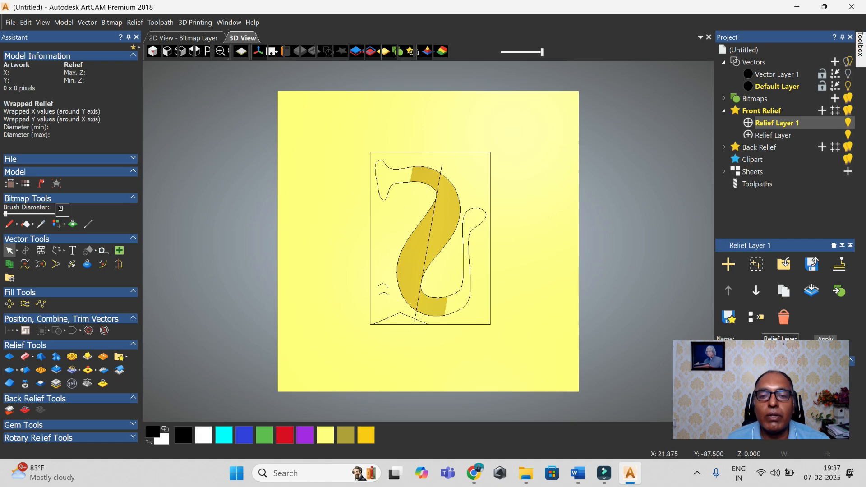
left_click(384, 284)
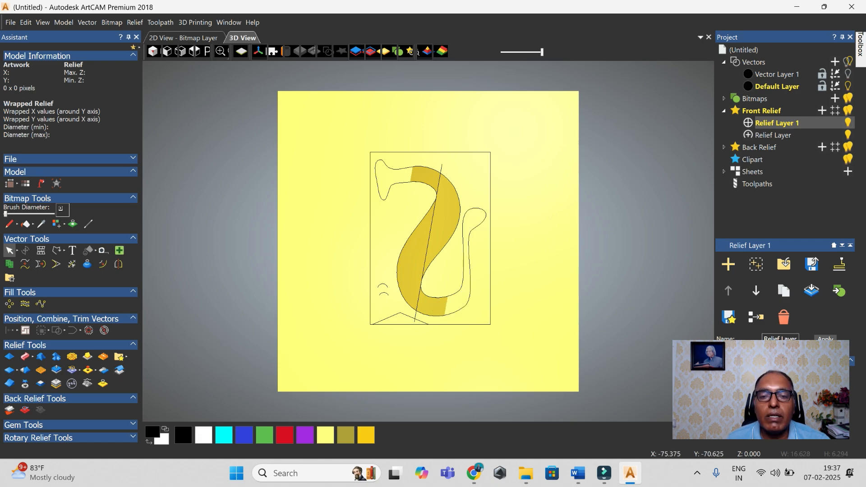
- Scale the upper small arc proportionally to a height of 10 mm with Transform, and deselect it
scroll(384, 290, "up", 5)
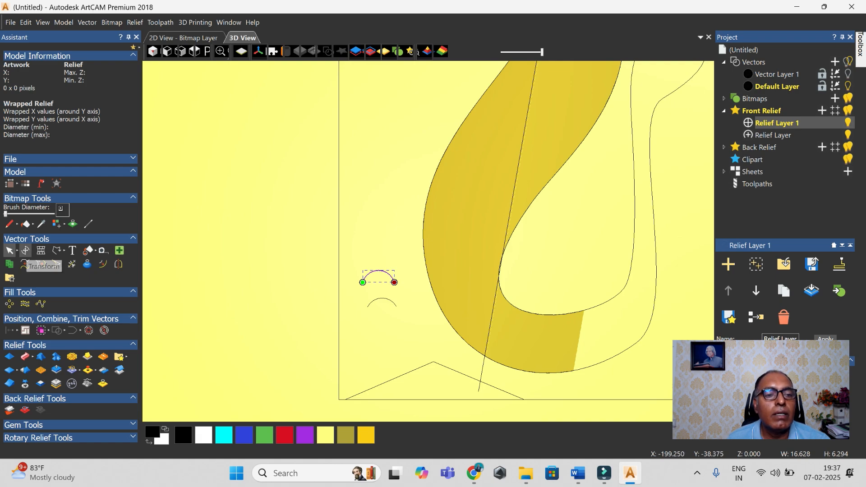
left_click(25, 250)
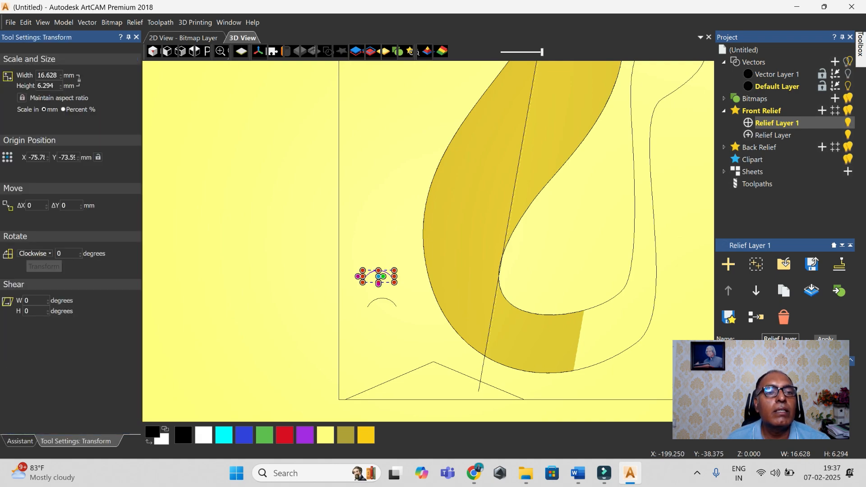
left_click(53, 86)
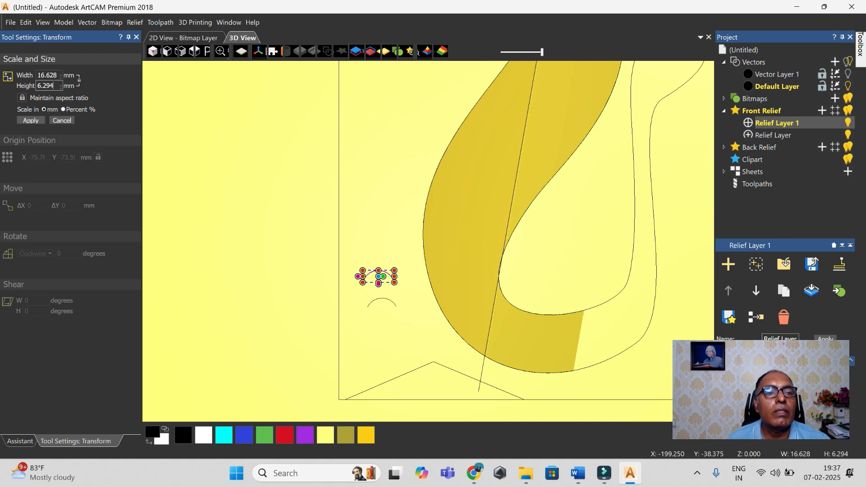
key("BackSpace")
key("BackSpace")
key("BackSpace")
key("BackSpace")
key("BackSpace")
type("10")
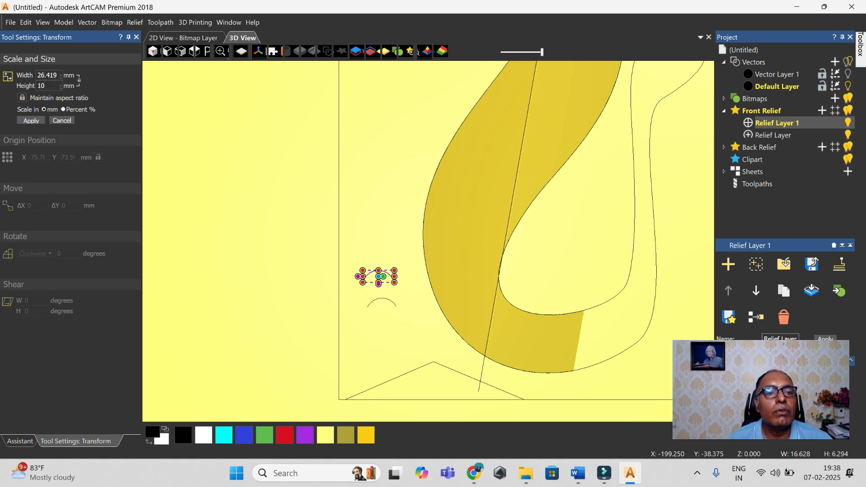
key("Return")
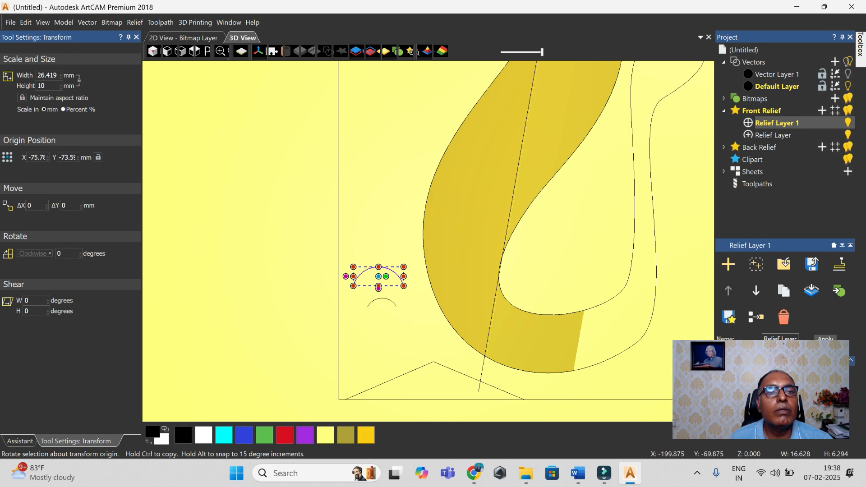
left_click(136, 37)
left_click(442, 221)
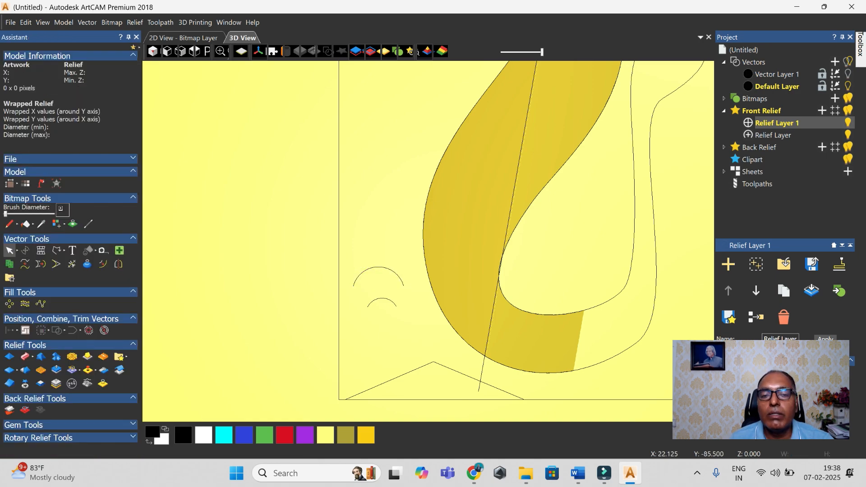
- Set up a Two Rail Sweep of the tail, with its inner edge as first rail and its outer edge as second
left_click(25, 357)
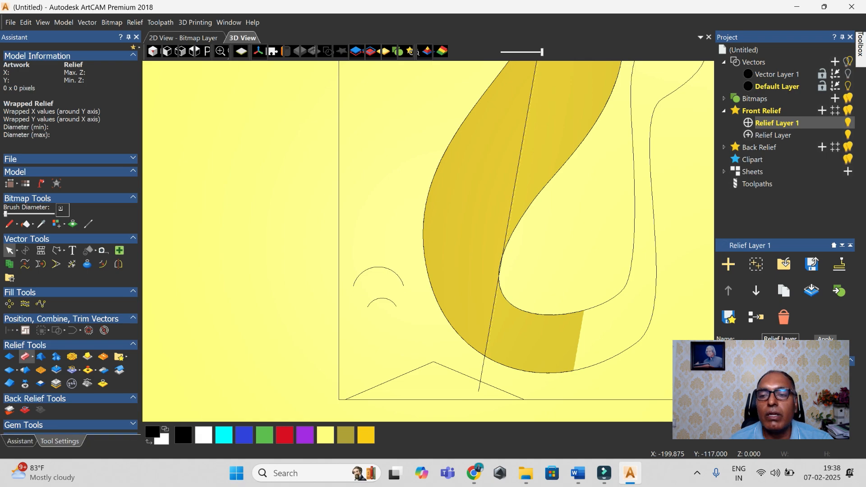
left_click(597, 308)
scroll(431, 242, "down", 2)
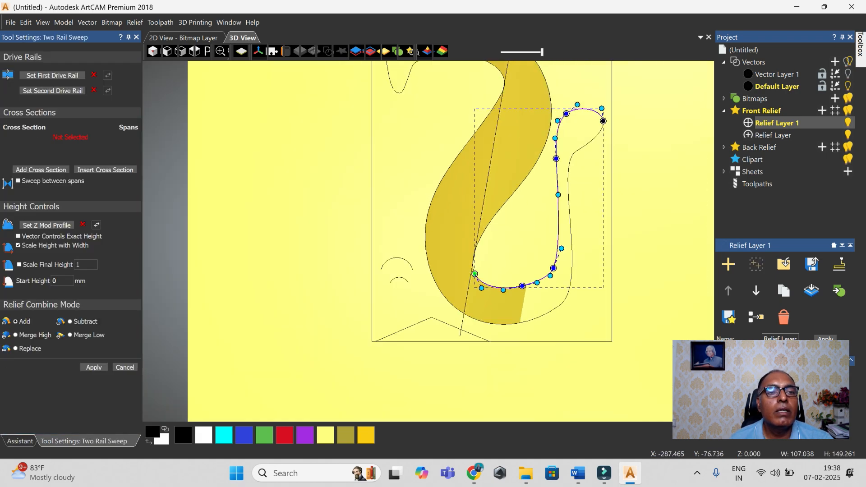
left_click(52, 75)
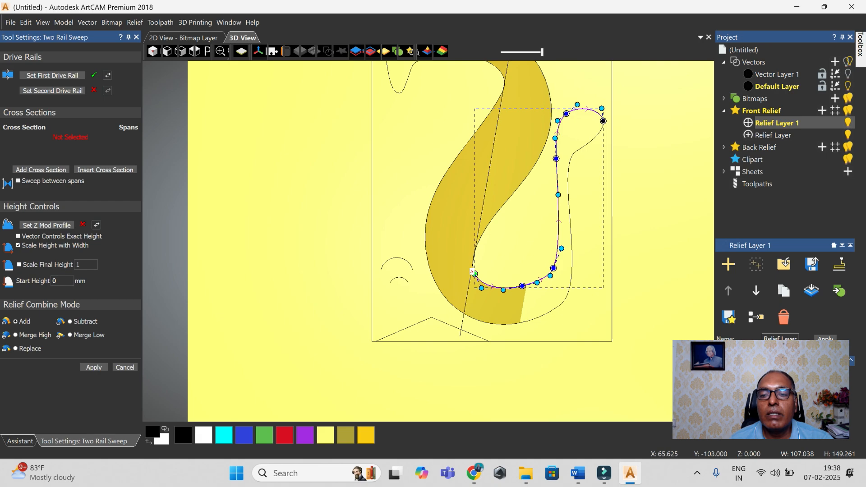
left_click(571, 285)
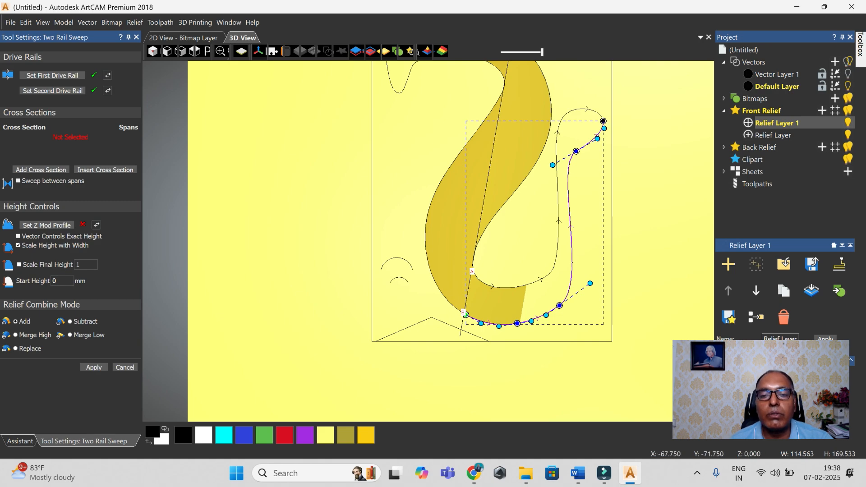
- Use the enlarged upper arc as the tail sweep's first cross section and the lower small arc as its second
left_click(397, 257)
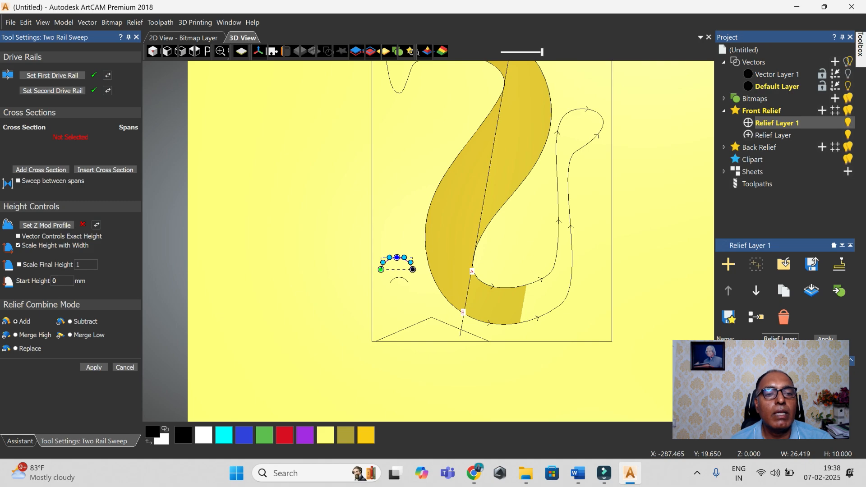
left_click(41, 170)
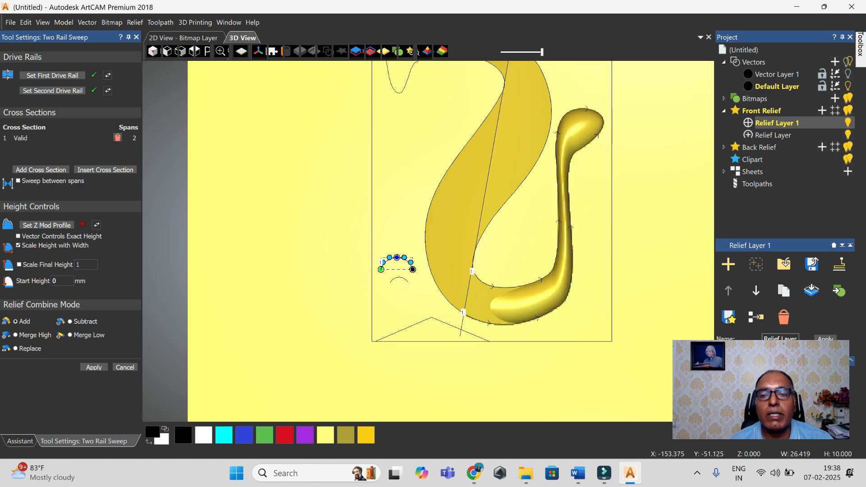
left_click(399, 277)
left_click(41, 170)
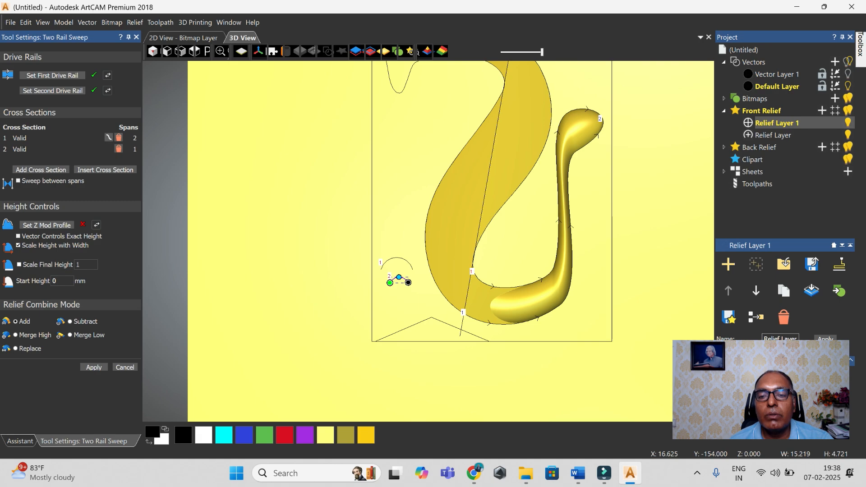
- Raise the upper arc's middle node until the arc is about 14.6 mm tall, then apply and close the tail sweep
left_click_drag(512, 361, 530, 261)
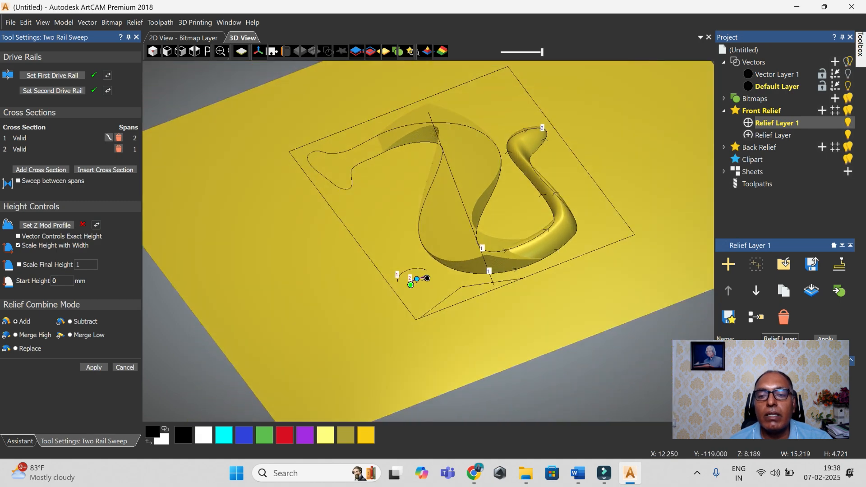
scroll(469, 267, "up", 3)
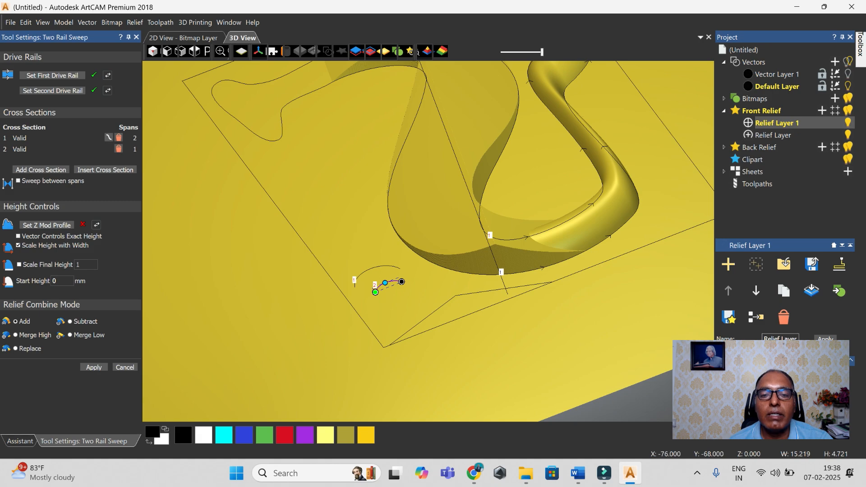
left_click(370, 268)
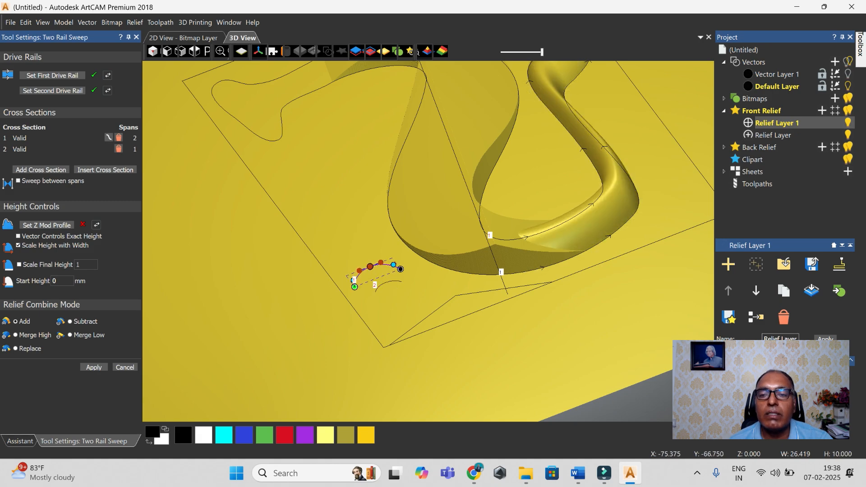
left_click_drag(370, 267, 367, 265)
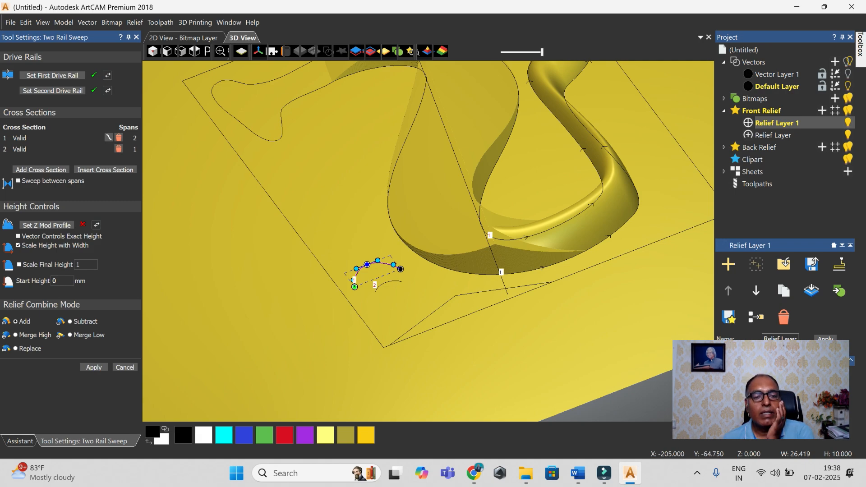
left_click(94, 368)
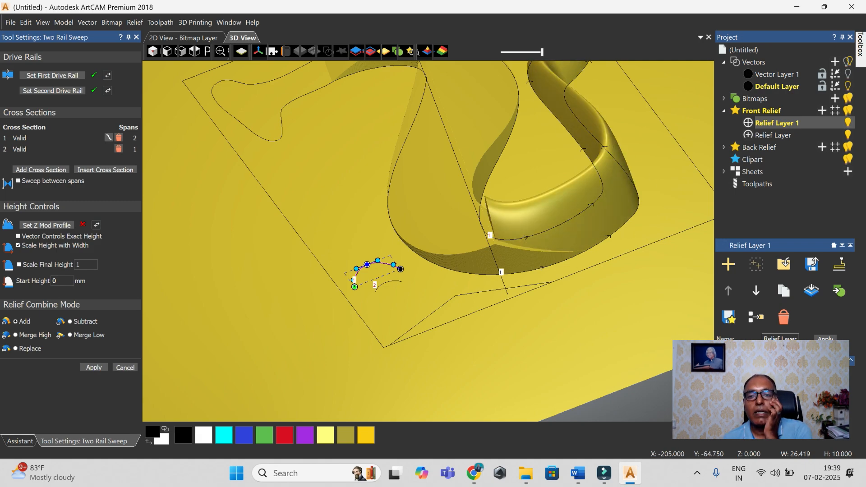
left_click(125, 367)
scroll(430, 239, "down", 2)
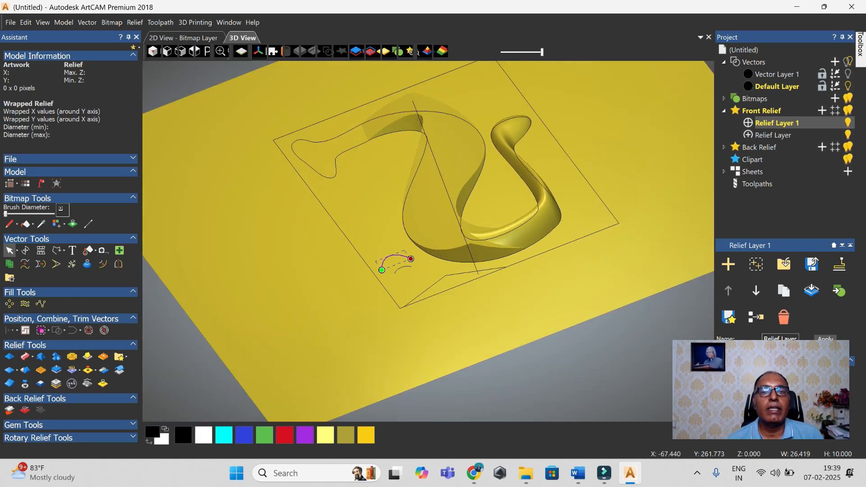
- Return to the top view and add a new relief layer above Relief Layer 1
left_click(196, 51)
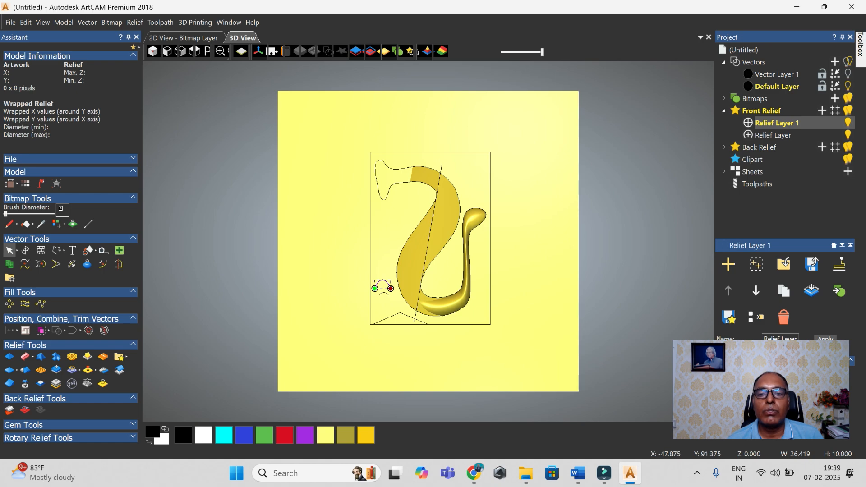
scroll(400, 187, "up", 2)
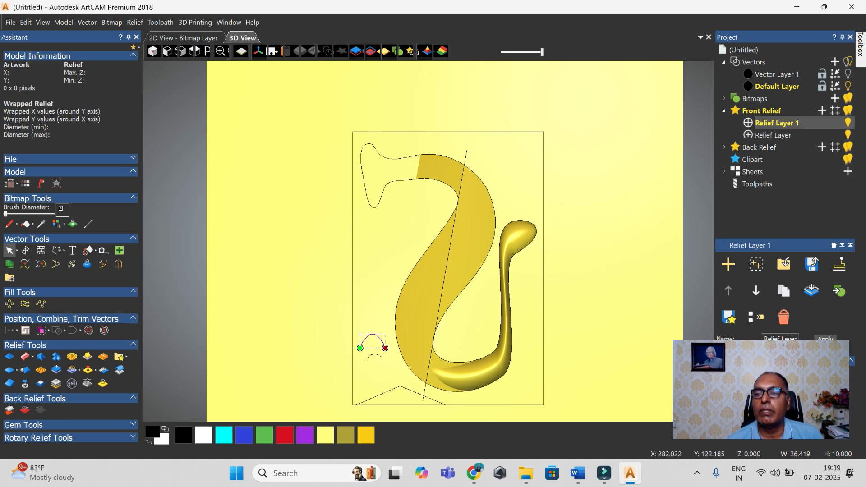
key("Return")
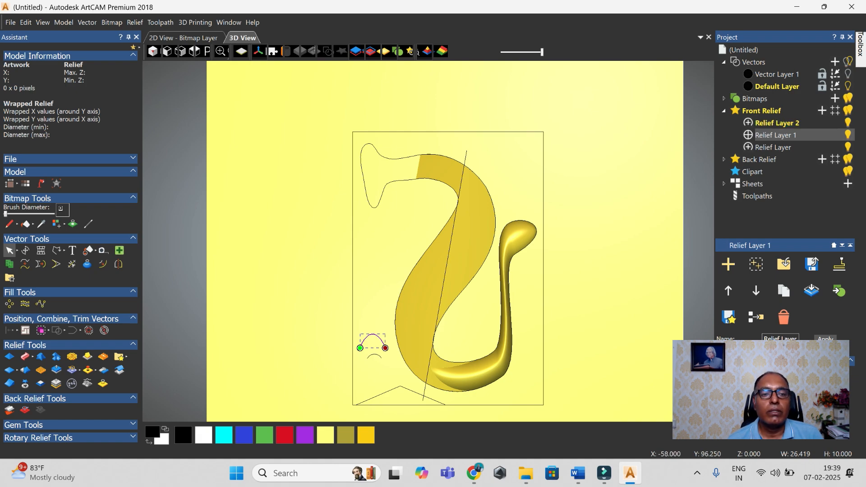
- Set up a Two Rail Sweep of the head, with its lower edge as first rail and its upper edge as second
left_click(24, 357)
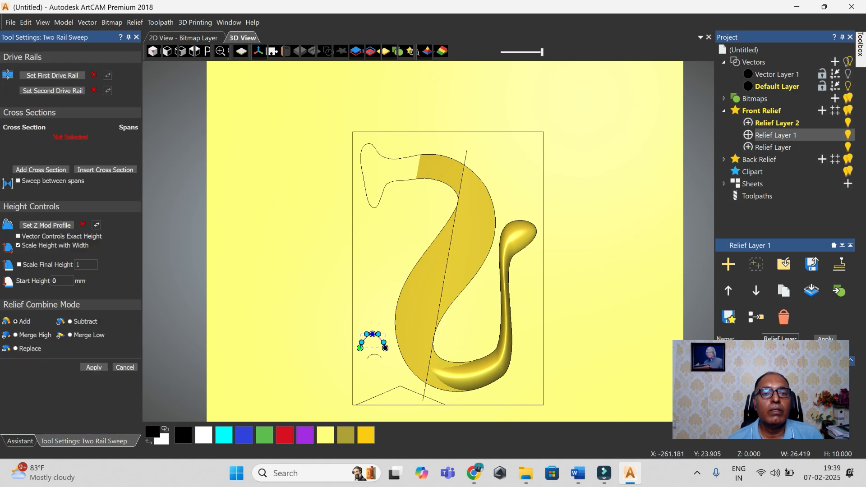
left_click(388, 183)
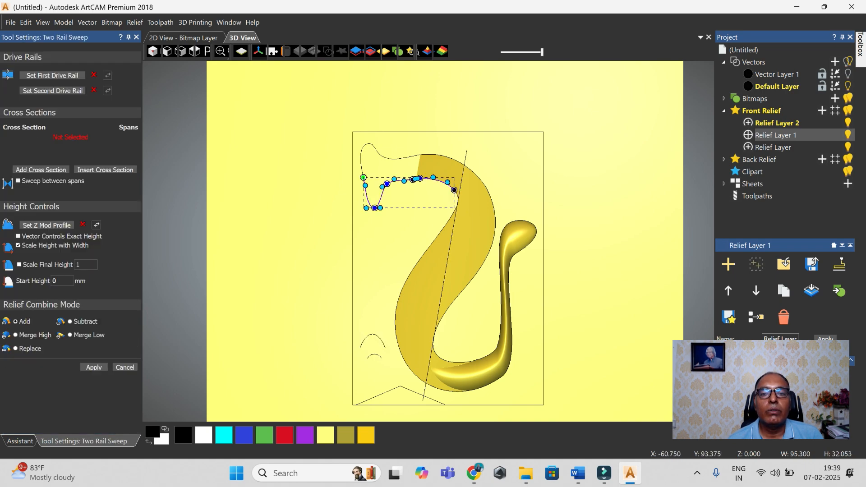
left_click(52, 76)
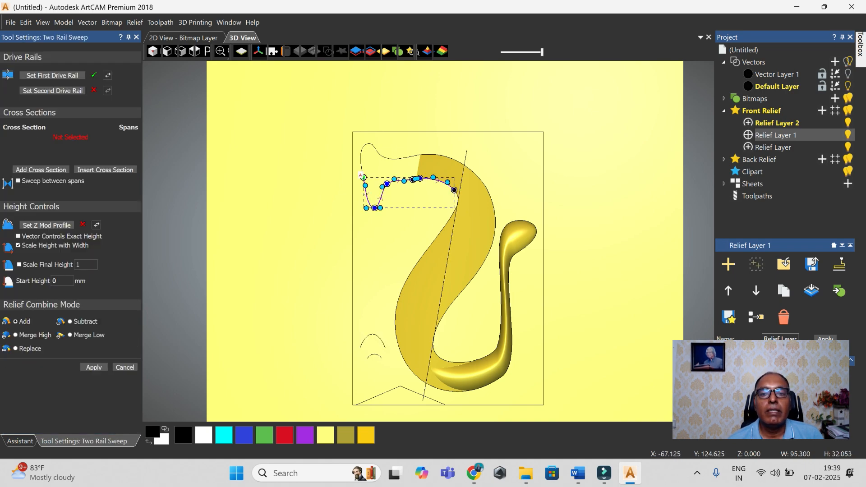
left_click(381, 156)
left_click(52, 91)
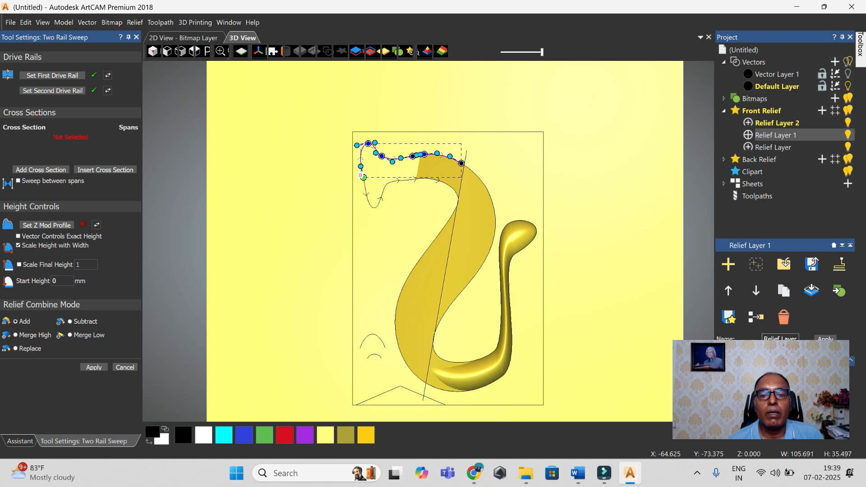
- Add the upper arc and the lower arc as the head sweep's first and second cross sections, and inspect how the head meets the body
left_click(383, 341)
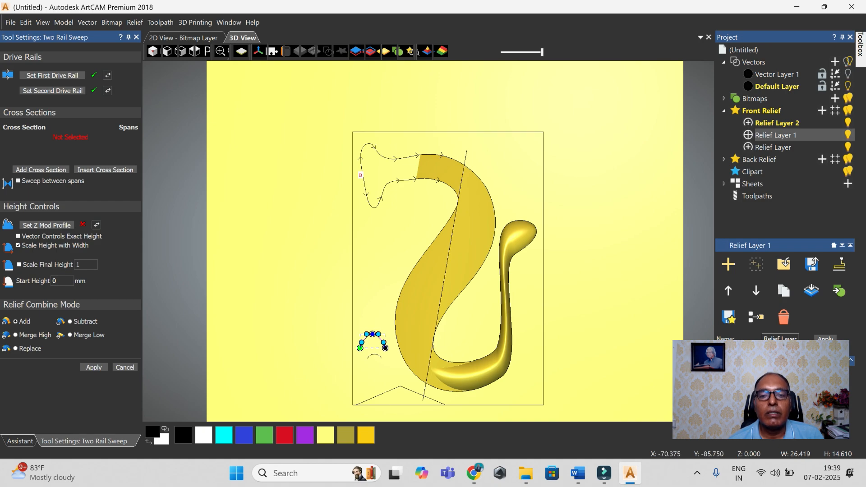
left_click(378, 355)
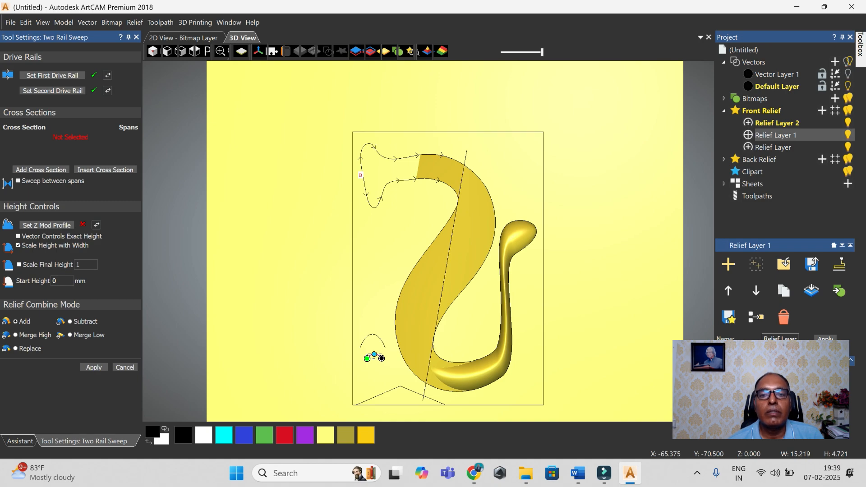
left_click(380, 338)
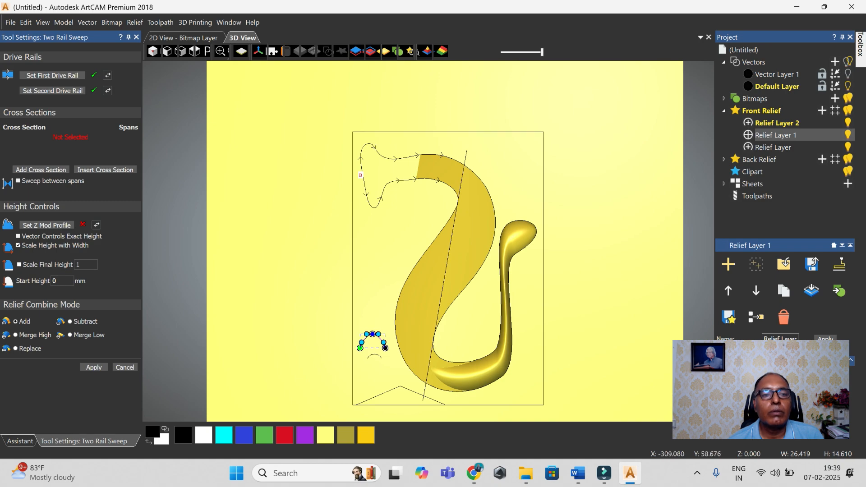
left_click(41, 170)
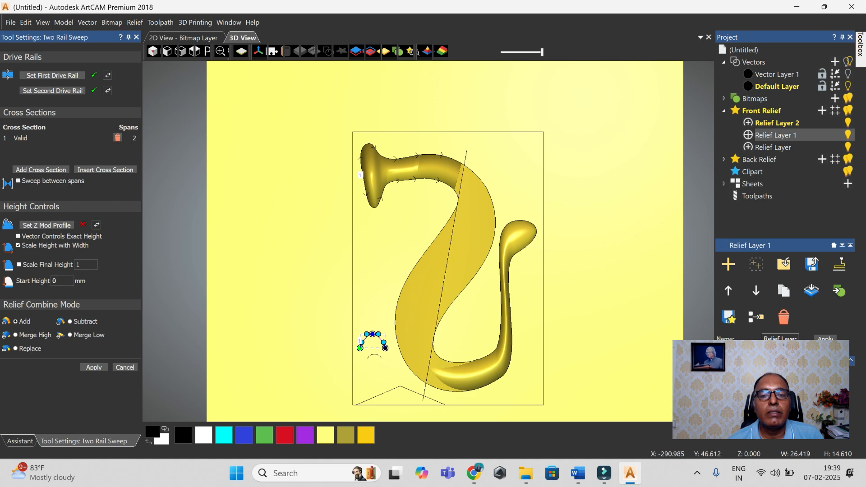
left_click(377, 355)
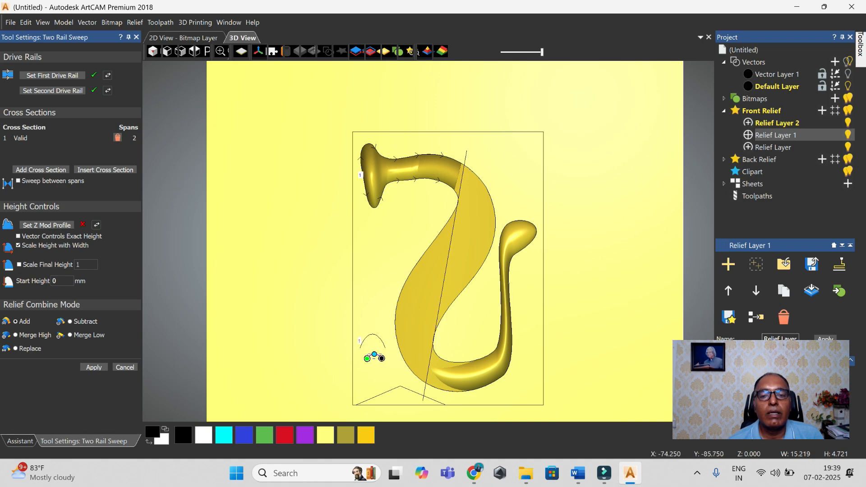
left_click(40, 170)
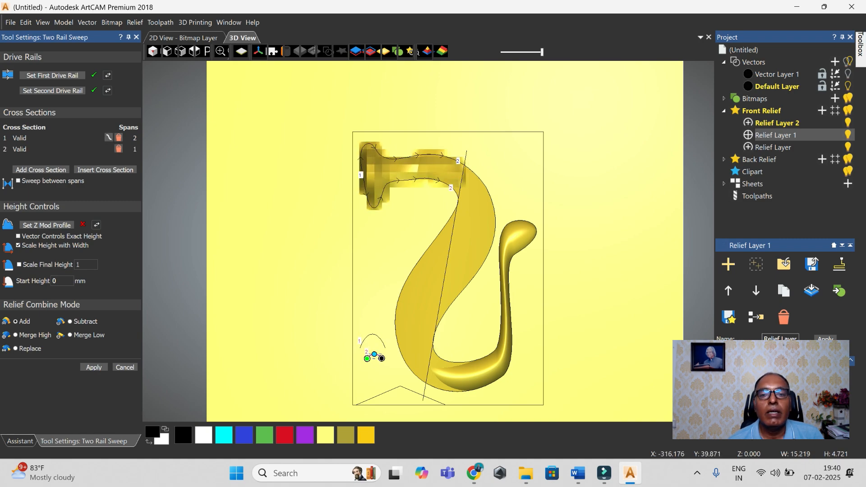
left_click_drag(406, 161, 409, 156)
left_click_drag(410, 192, 427, 136)
scroll(426, 135, "up", 1)
scroll(416, 255, "up", 3)
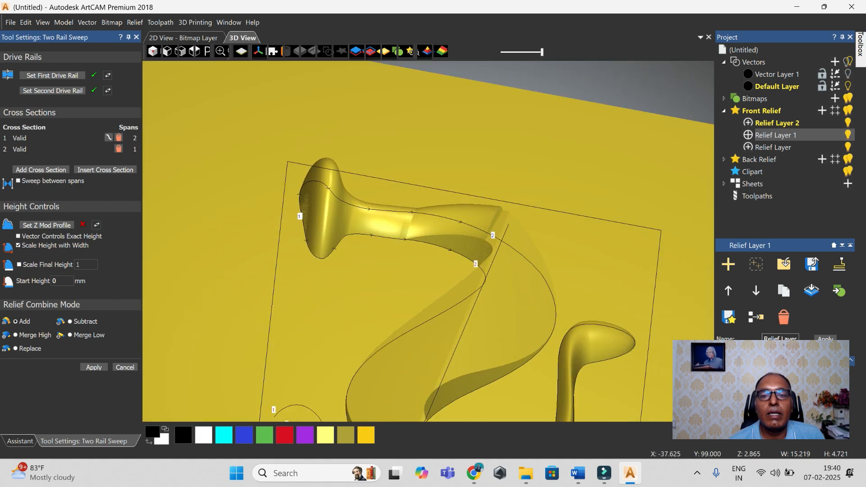
scroll(425, 238, "down", 2)
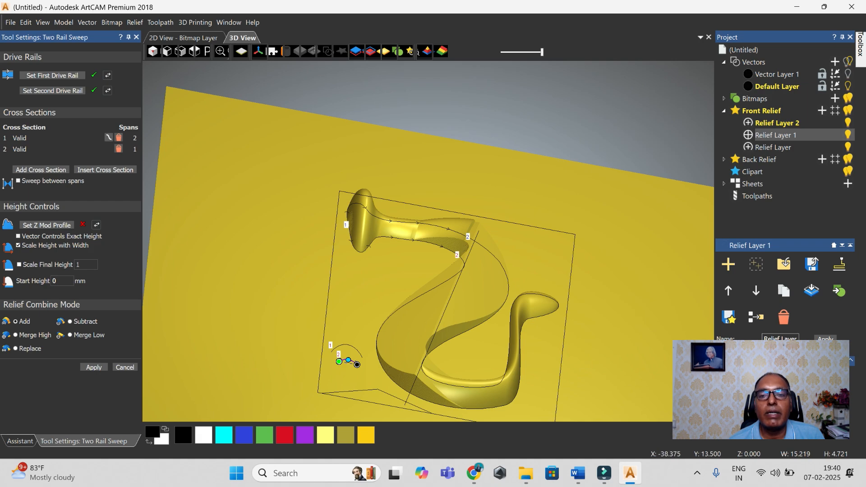
left_click_drag(456, 215, 407, 225)
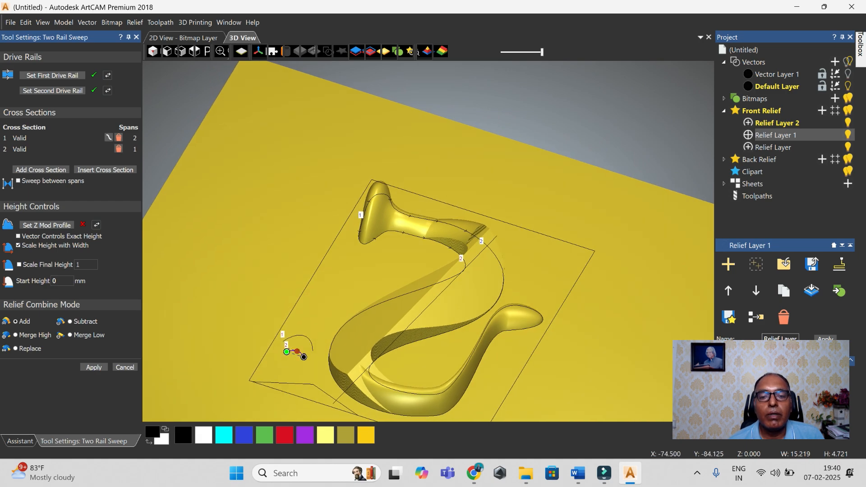
- Adjust the middle node of the lower arc, lower the upper arc's middle node slightly, then apply and close the head sweep
left_click_drag(297, 351, 299, 349)
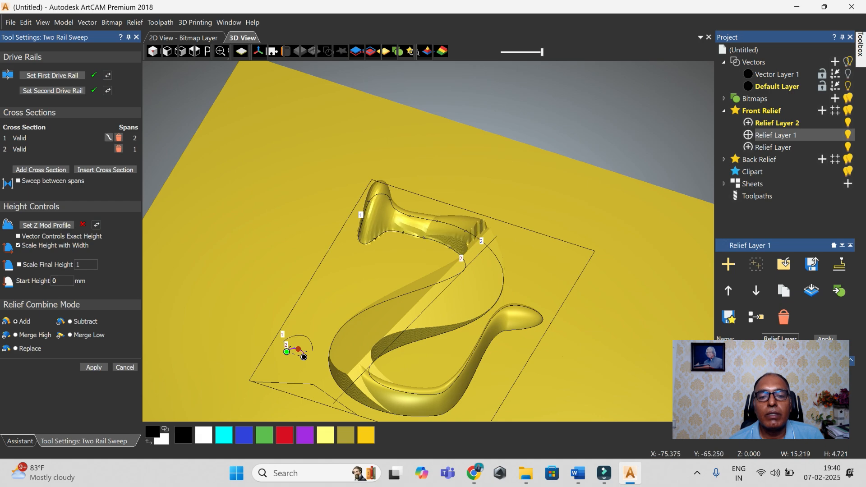
left_click_drag(299, 349, 296, 353)
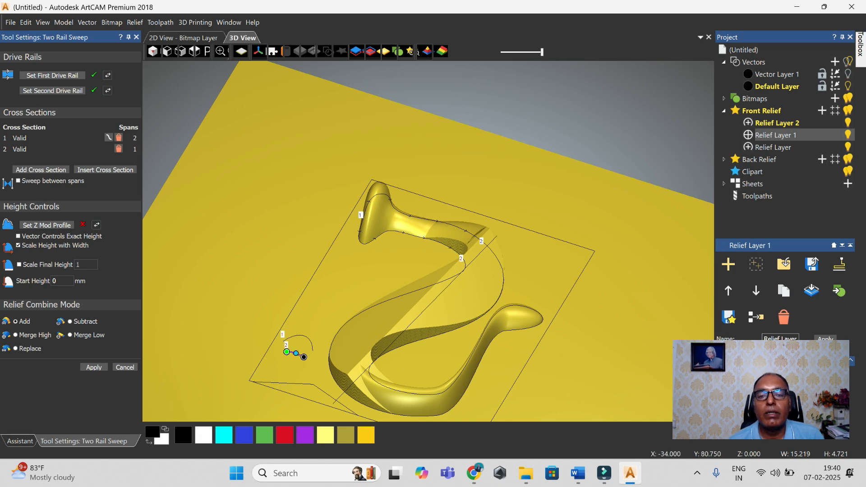
left_click(296, 337)
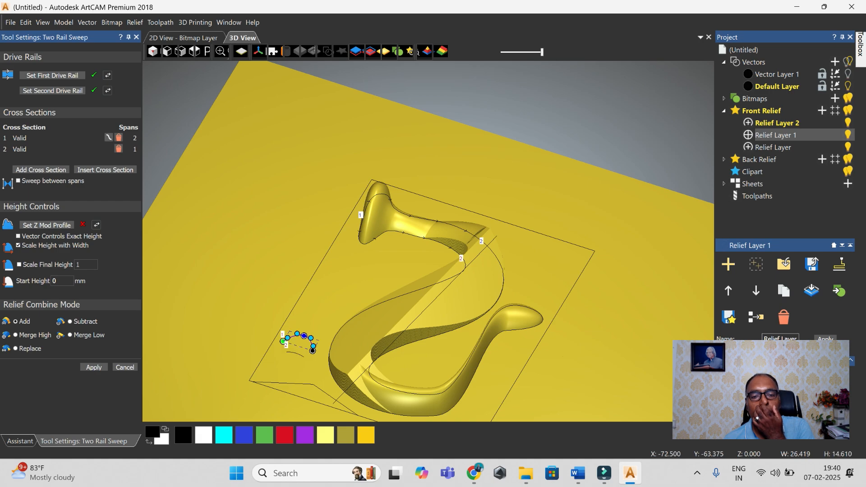
left_click_drag(304, 337, 301, 342)
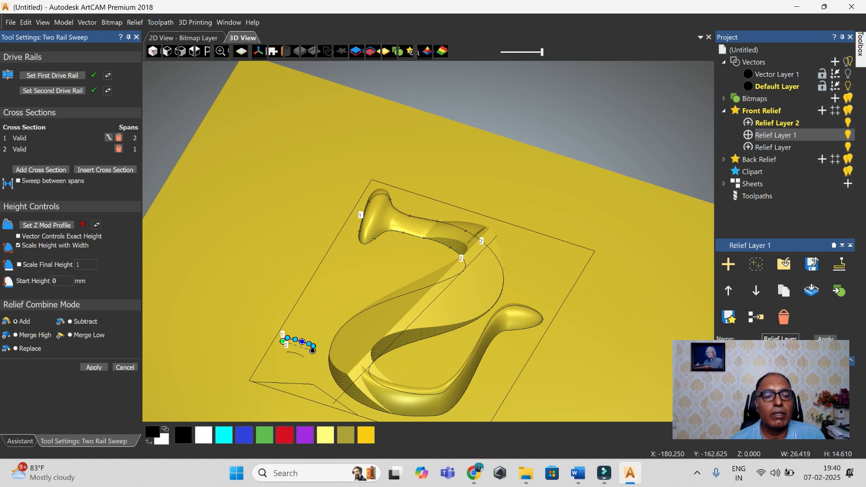
left_click(94, 367)
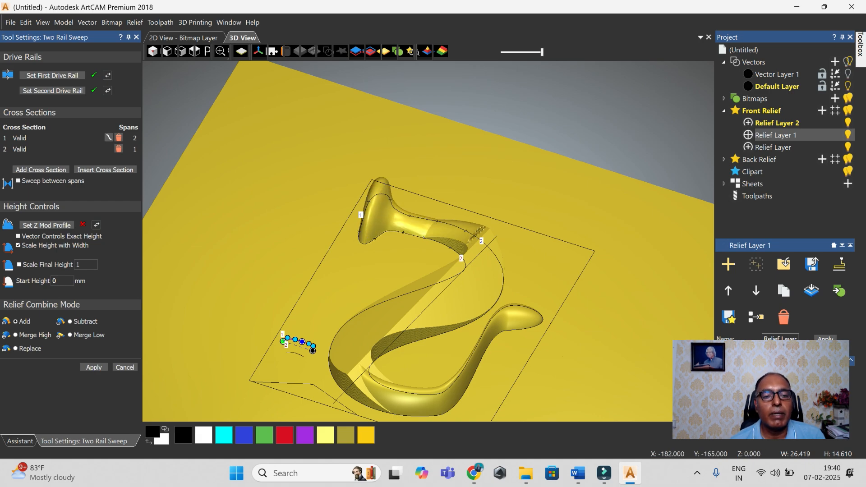
left_click(125, 368)
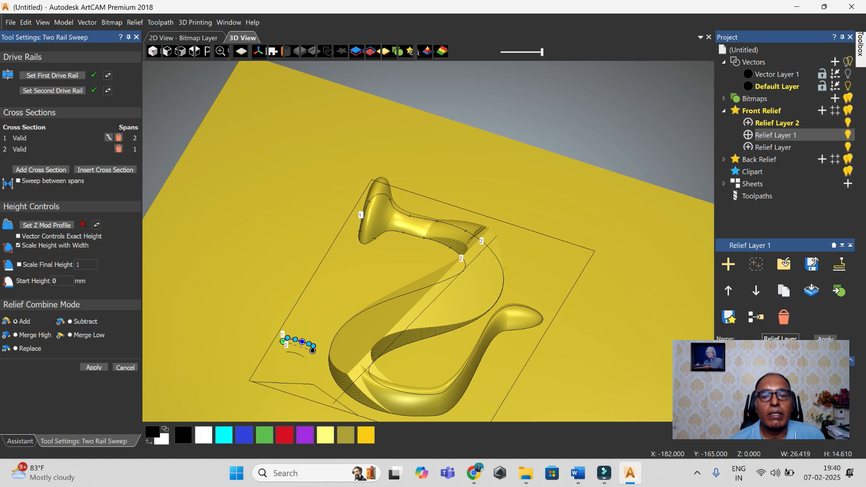
- Examine from several angles how the head relief meets the body along the joining line
scroll(428, 241, "down", 3)
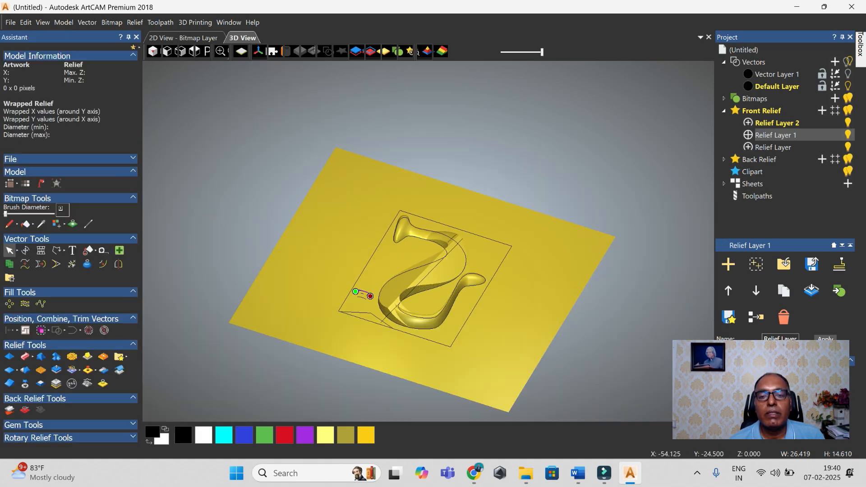
left_click_drag(386, 262, 428, 318)
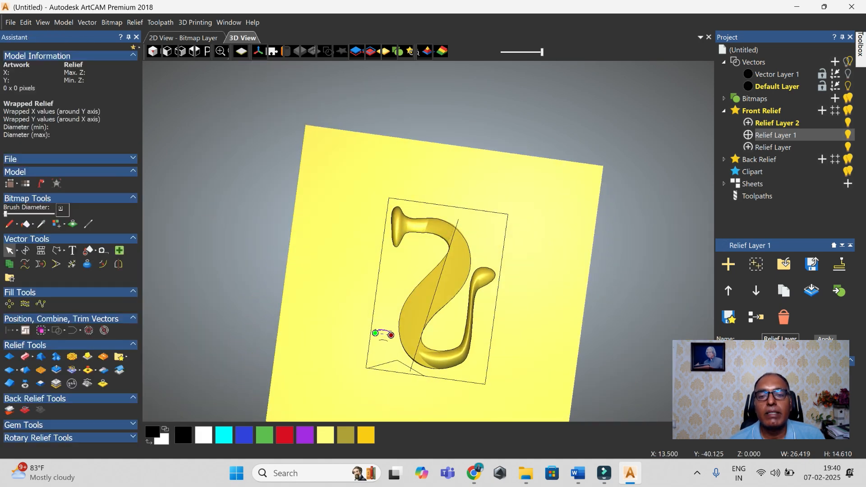
scroll(431, 318, "up", 3)
scroll(375, 311, "up", 3)
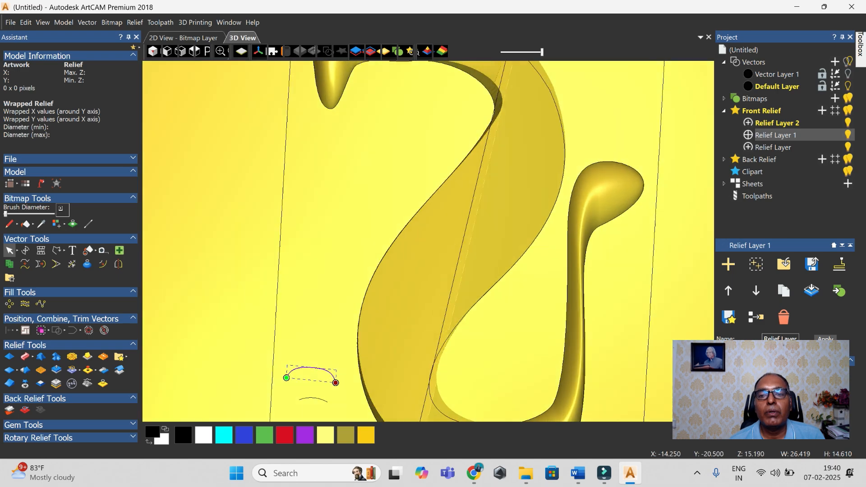
left_click_drag(424, 266, 419, 215)
scroll(378, 165, "up", 2)
scroll(378, 165, "down", 3)
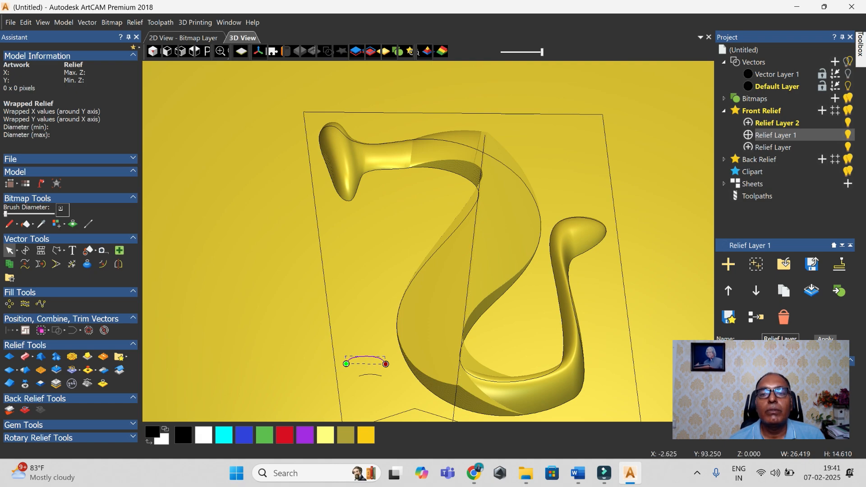
scroll(479, 165, "up", 5)
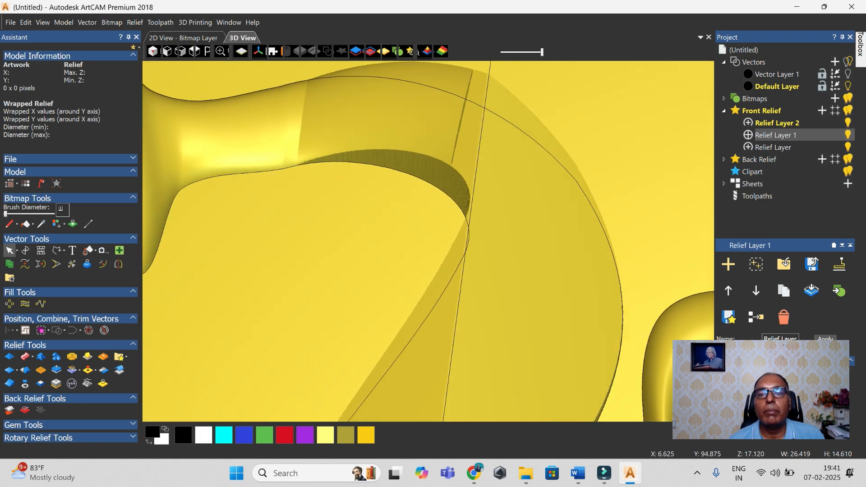
left_click_drag(480, 165, 498, 180)
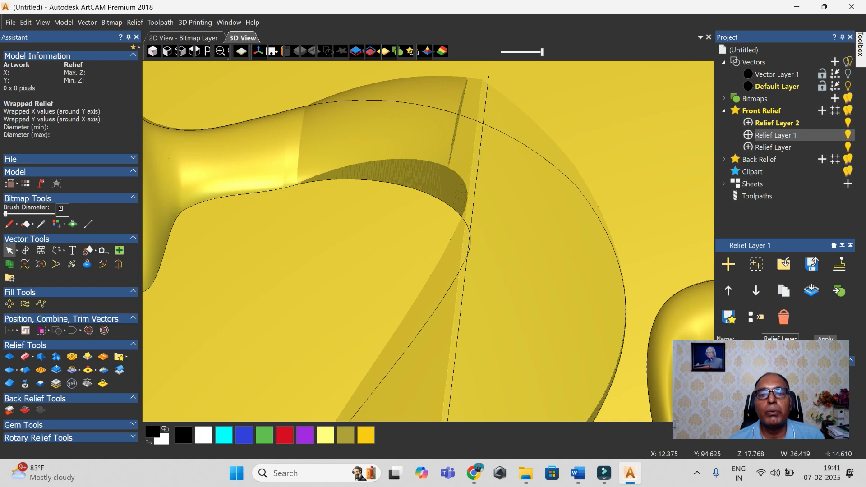
scroll(429, 242, "down", 3)
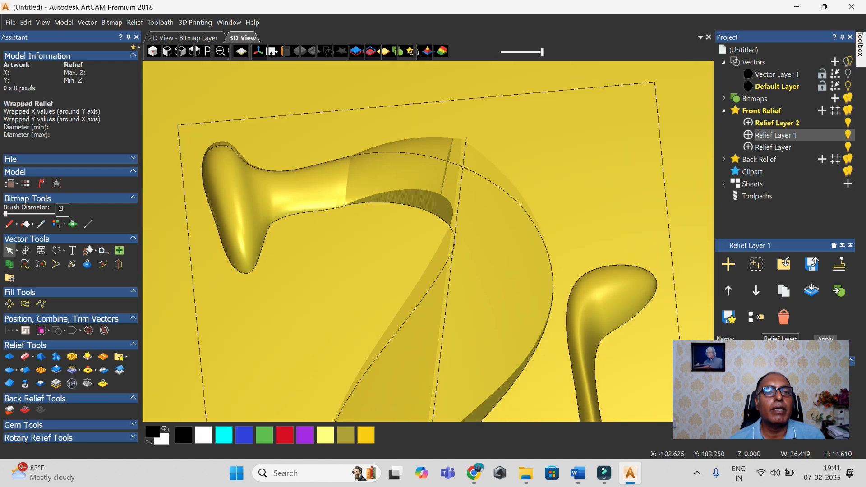
- Smooth the ridge where the head joins the body with the sculpting Smooth tool at a 99-pixel radius
left_click(135, 22)
mouse_move(164, 91)
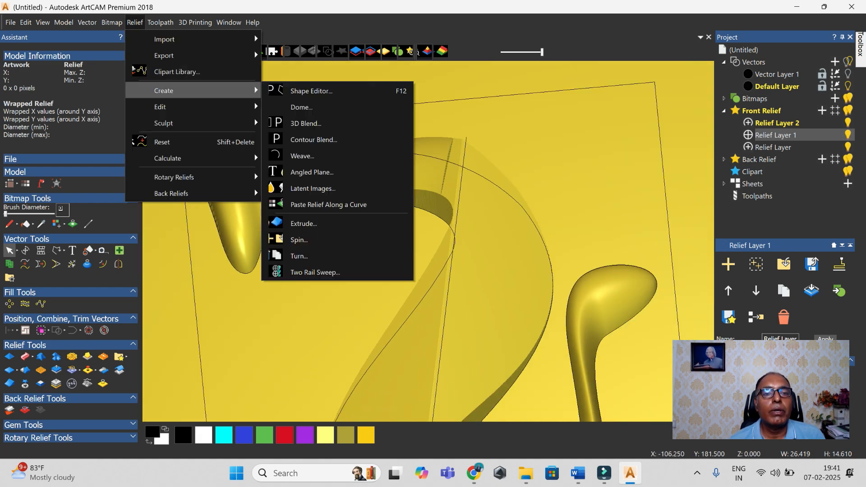
mouse_move(164, 123)
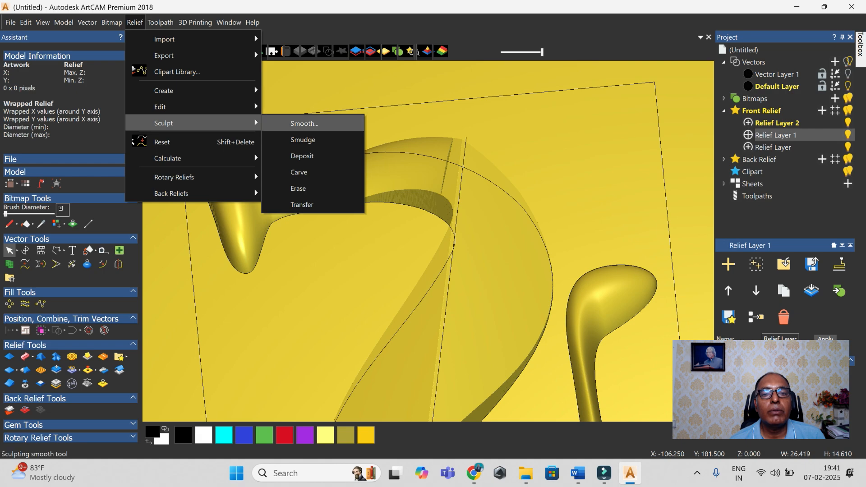
left_click(304, 123)
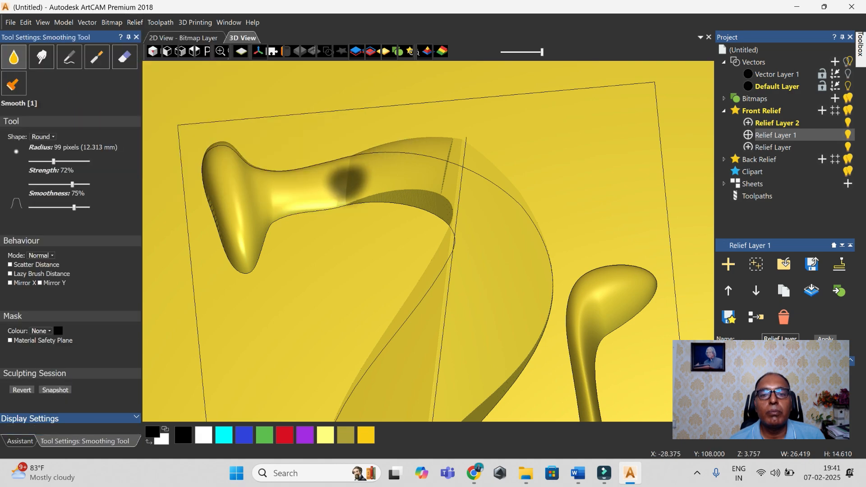
left_click_drag(442, 191, 451, 157)
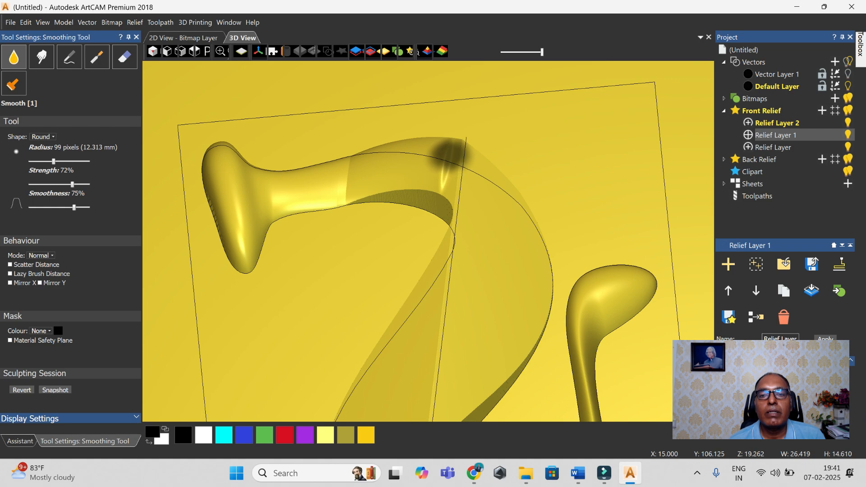
- Set the smoothing brush radius to 30 pixels and smooth the remaining ridge along the head's end near the body
scroll(452, 162, "up", 2)
scroll(452, 172, "up", 2)
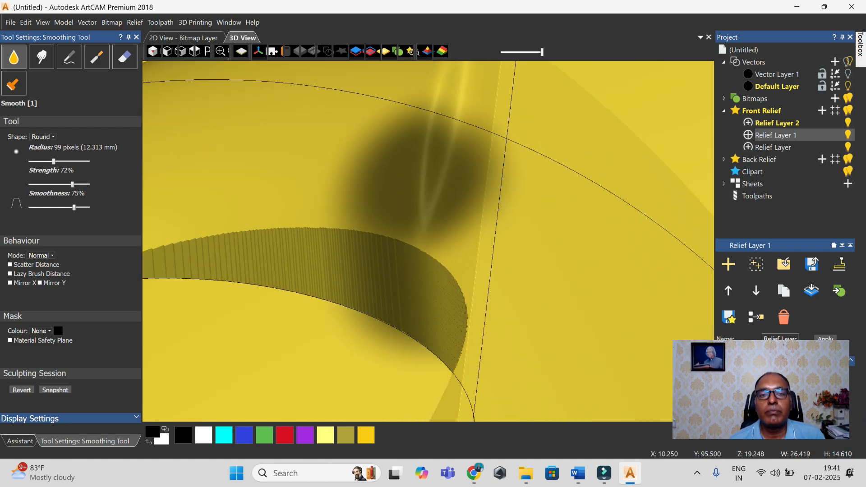
left_click_drag(53, 161, 38, 161)
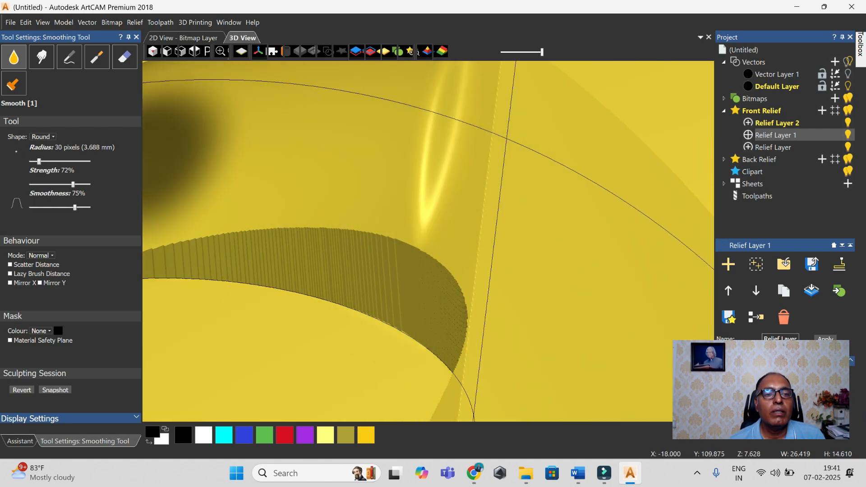
mouse_move(421, 208)
left_mouse_down()
mouse_move(440, 143)
mouse_move(435, 94)
mouse_move(454, 113)
left_mouse_up()
scroll(448, 132, "up", 2)
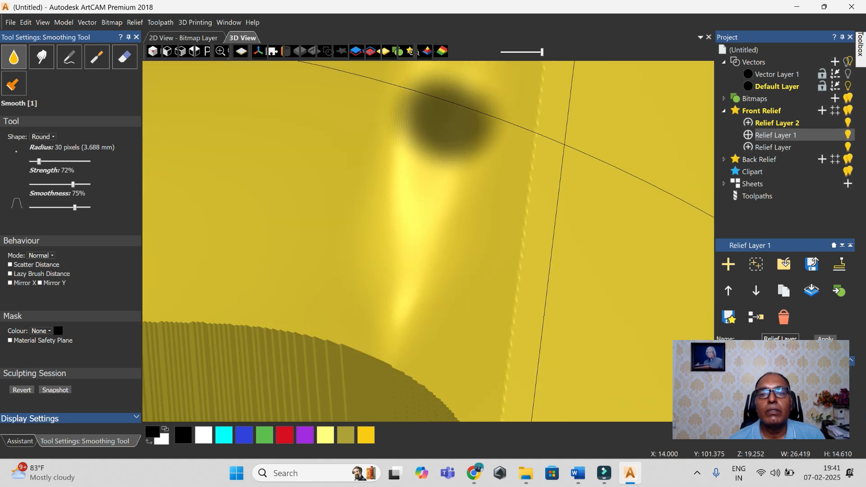
scroll(447, 119, "down", 3)
mouse_move(437, 140)
left_mouse_down()
mouse_move(418, 195)
mouse_move(415, 277)
left_mouse_up()
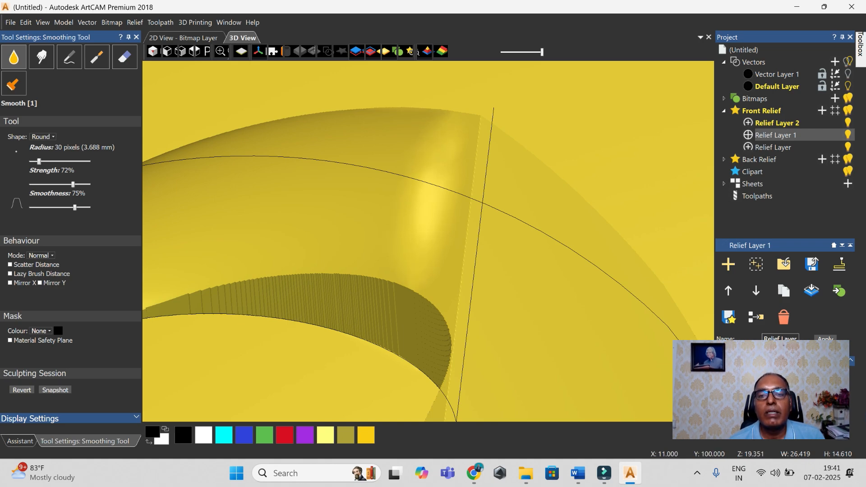
- Check the smoothed joint, set the smoothing brush radius to 87 pixels and close the Smooth tool
scroll(402, 222, "down", 2)
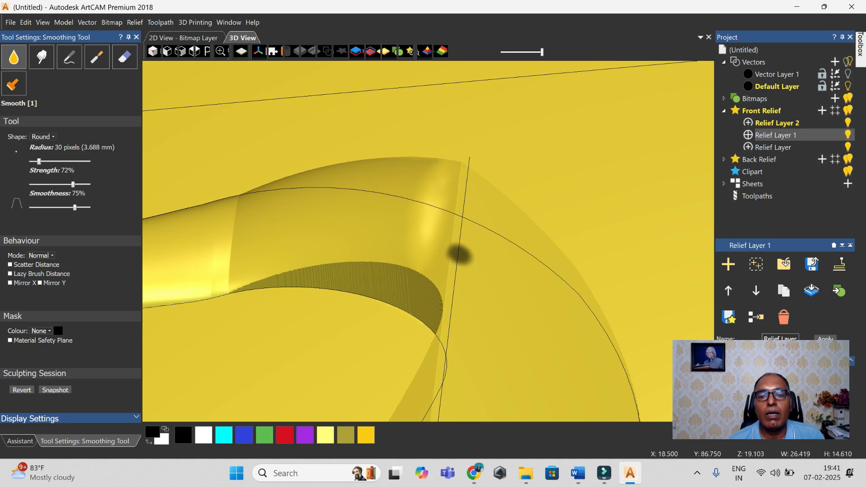
scroll(470, 325, "down", 2)
scroll(341, 242, "up", 2)
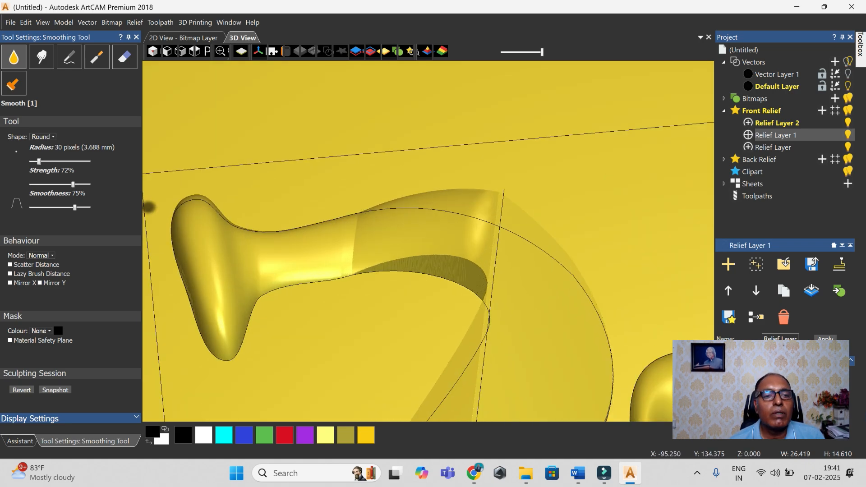
left_click_drag(39, 161, 52, 161)
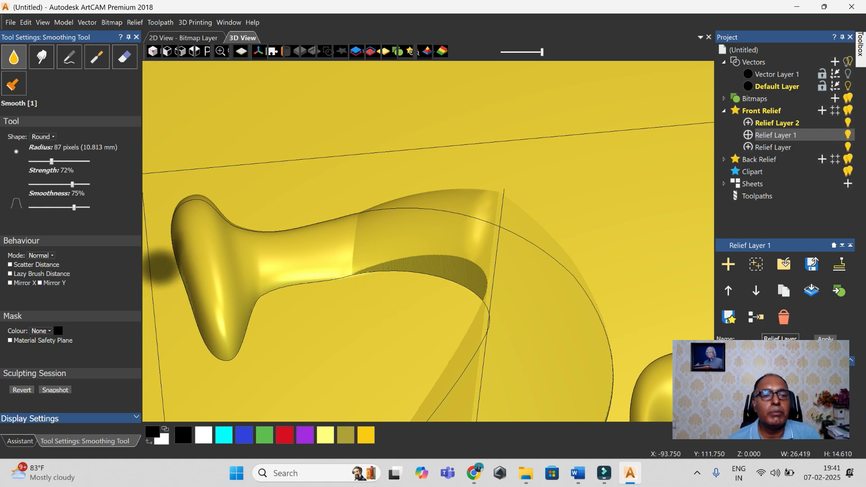
left_click(136, 37)
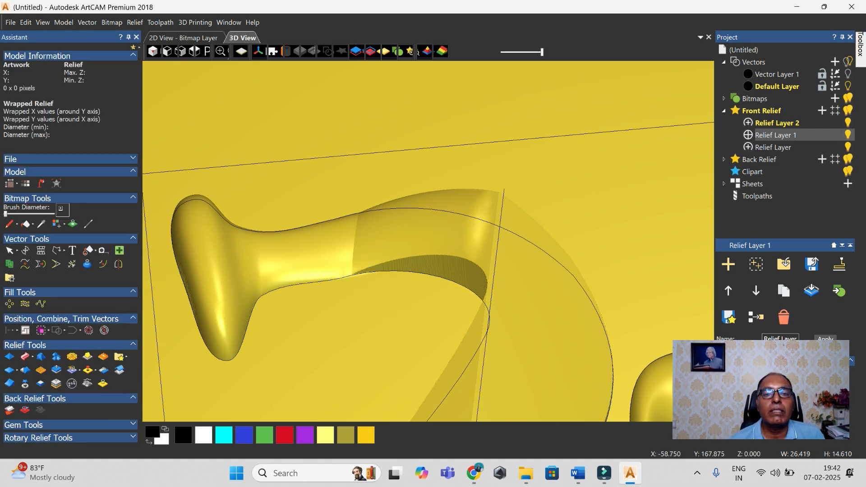
- Merge all visible relief layers into a single merged layer
scroll(420, 246, "down", 3)
scroll(373, 391, "down", 3)
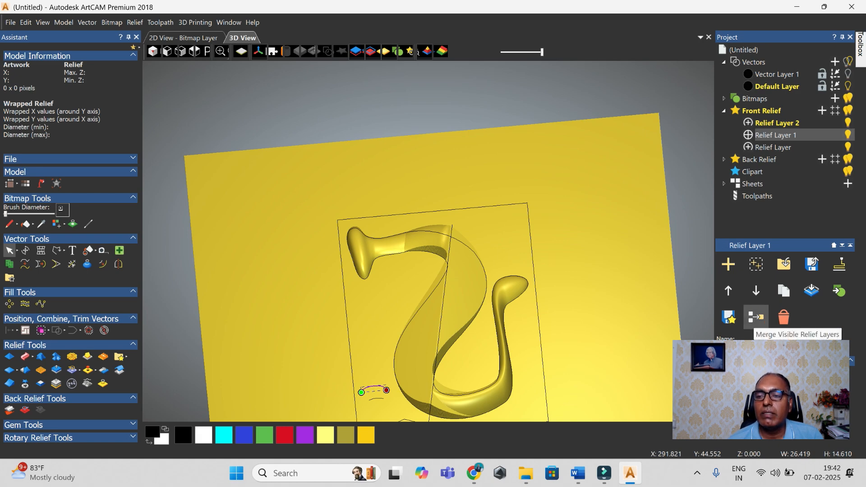
left_click(756, 318)
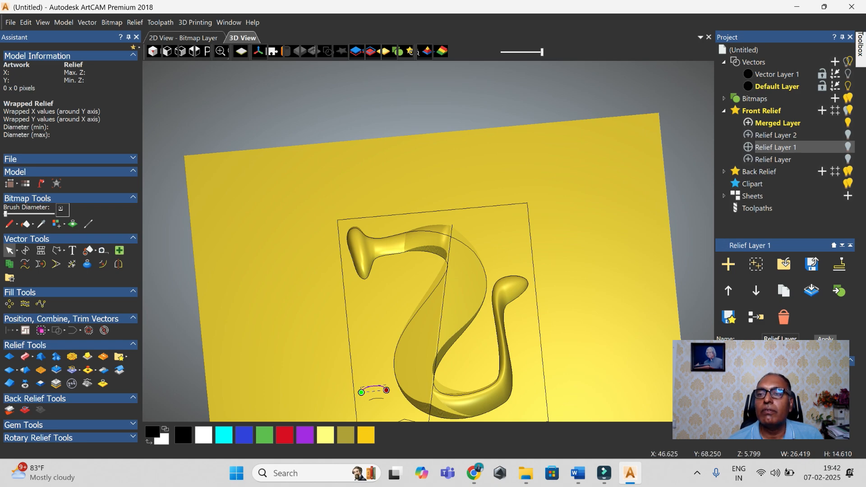
- Hide all vectors and examine the merged relief, especially where the head joins the body
key("ctrl+l")
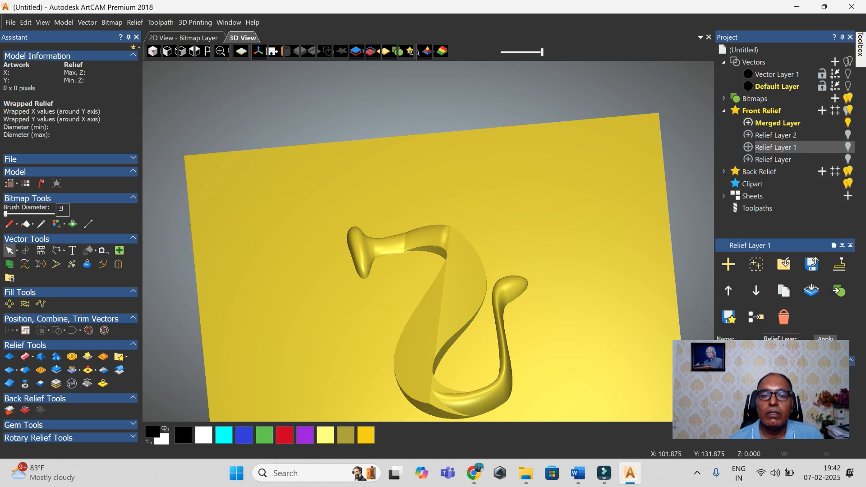
scroll(428, 241, "up", 3)
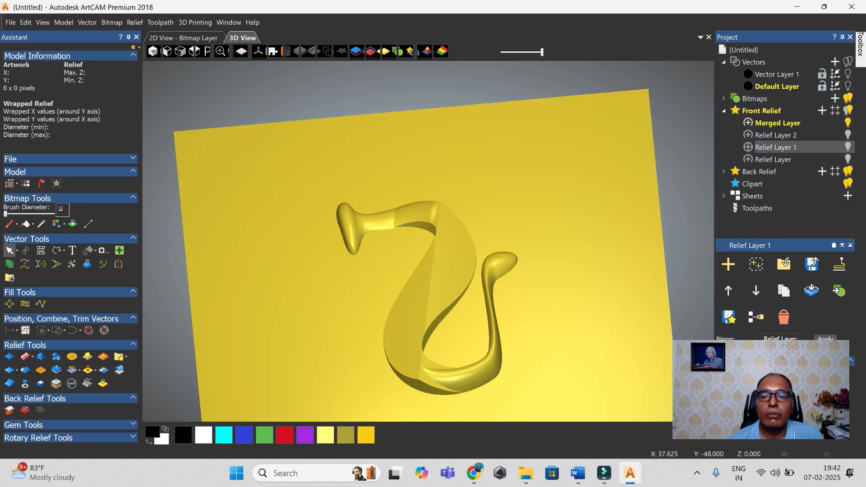
left_click_drag(514, 365, 427, 287)
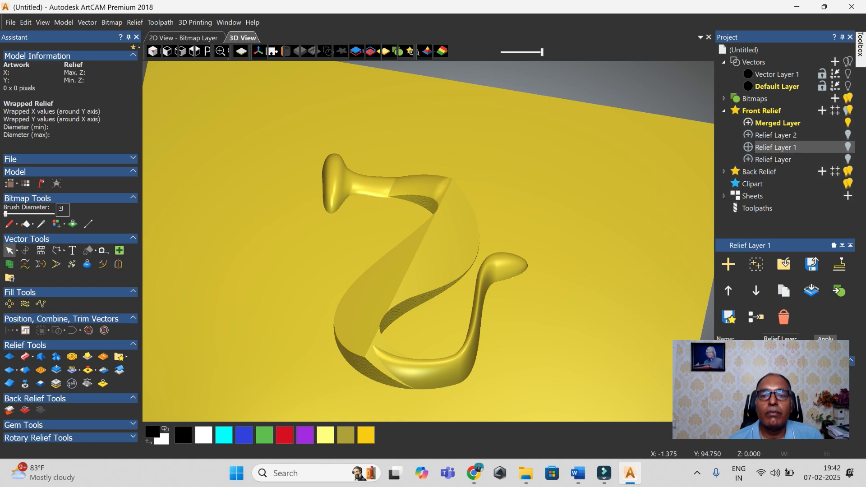
scroll(423, 225, "up", 5)
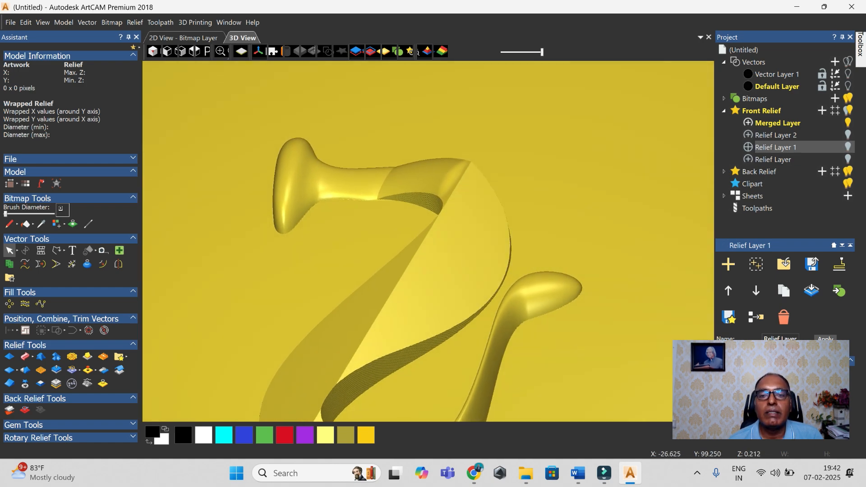
left_click_drag(423, 242, 441, 232)
scroll(429, 241, "down", 3)
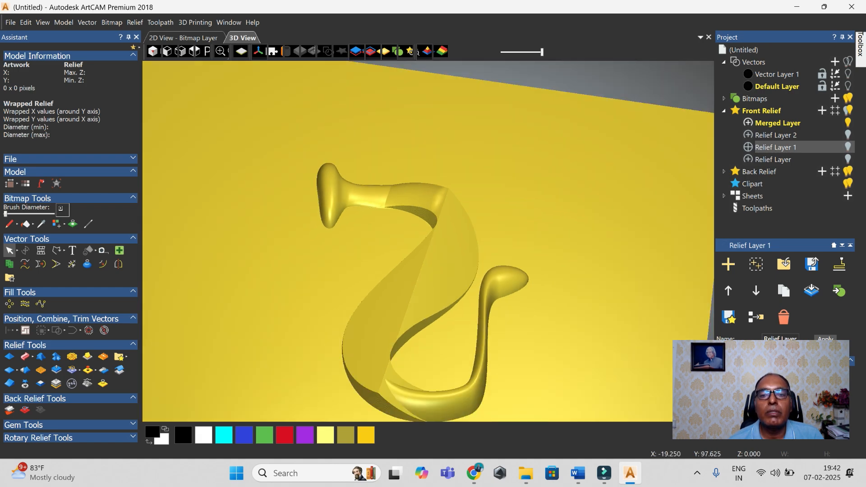
scroll(394, 210, "up", 5)
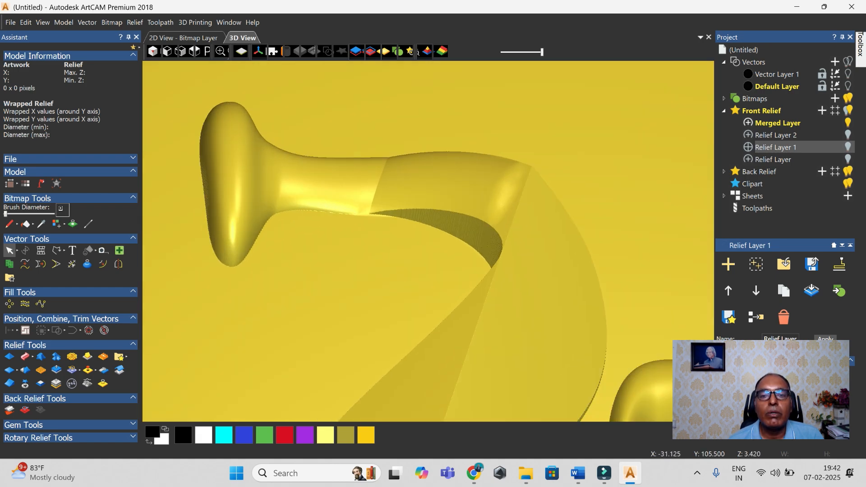
scroll(356, 201, "up", 1)
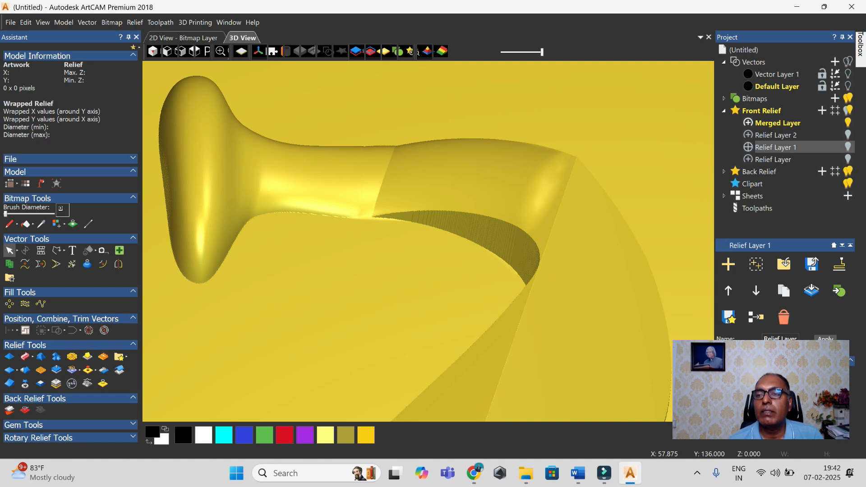
- Delete the Merged Layer from the front relief
left_click(778, 123)
left_click(783, 317)
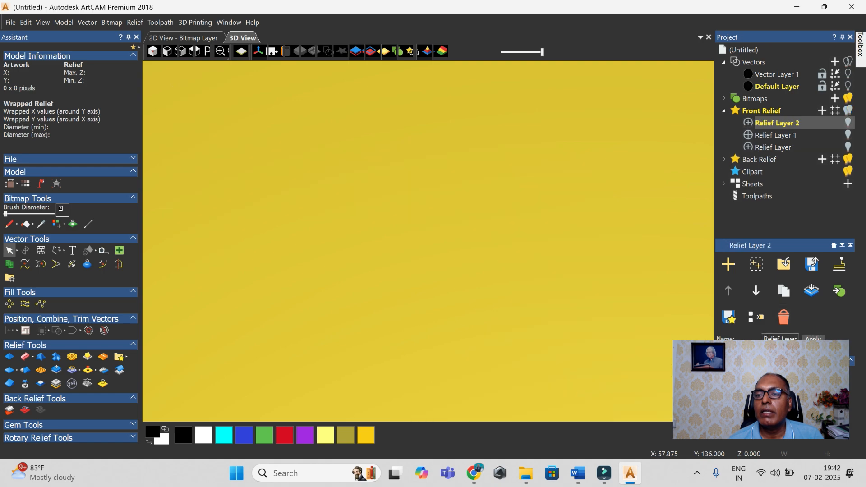
- Make Relief Layer, Relief Layer 1 and Relief Layer 2 visible in the front relief
left_click(848, 147)
left_click(848, 135)
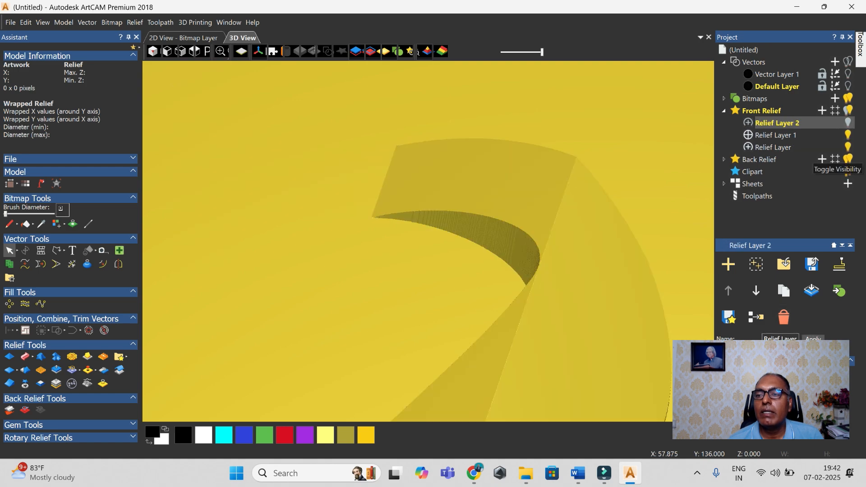
left_click(848, 123)
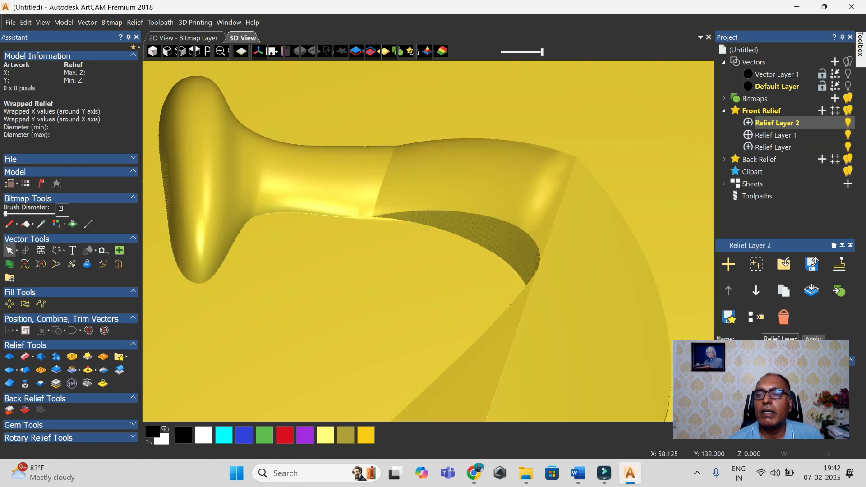
- Switch Relief Layer 2's combine mode to Merge High and examine the joint between head and body
left_click(748, 123)
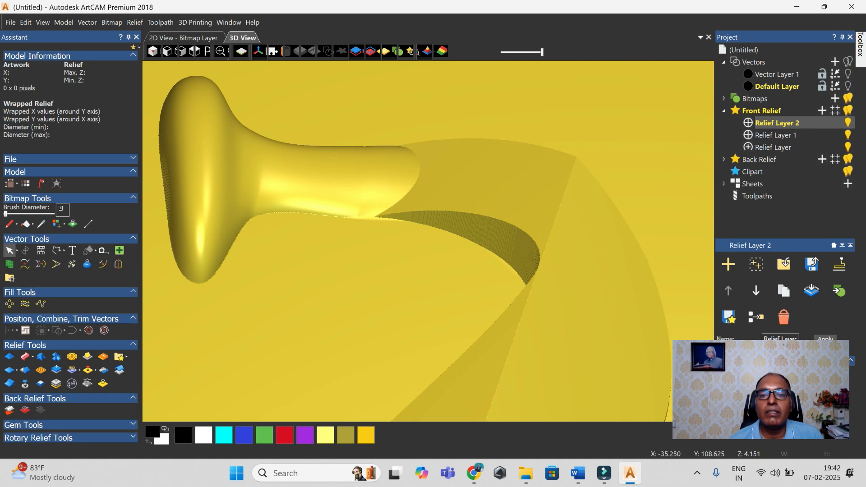
scroll(429, 241, "down", 2)
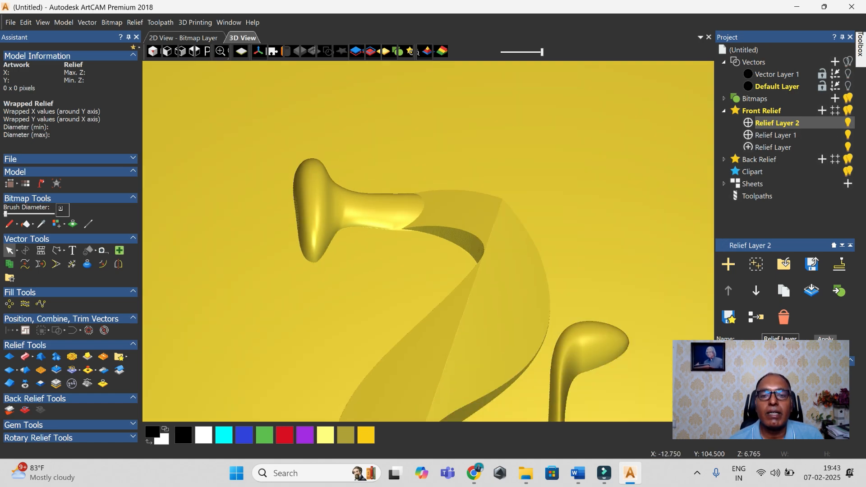
left_click_drag(429, 241, 389, 226)
scroll(397, 226, "up", 3)
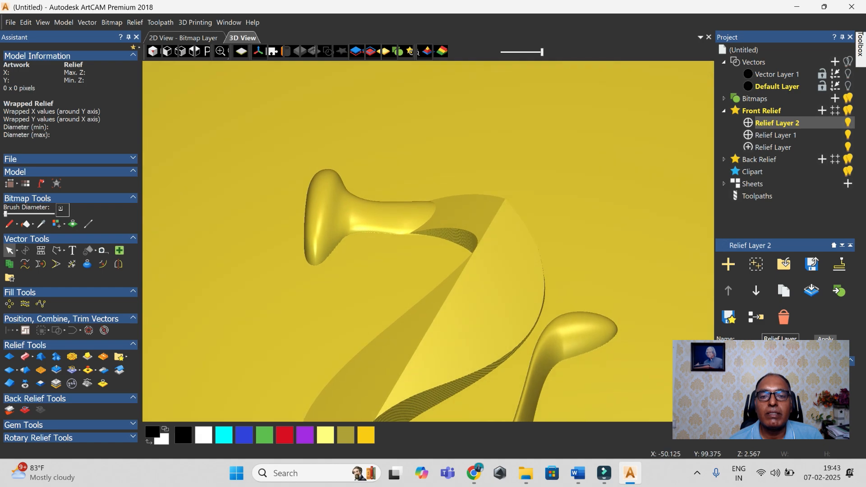
scroll(428, 241, "down", 3)
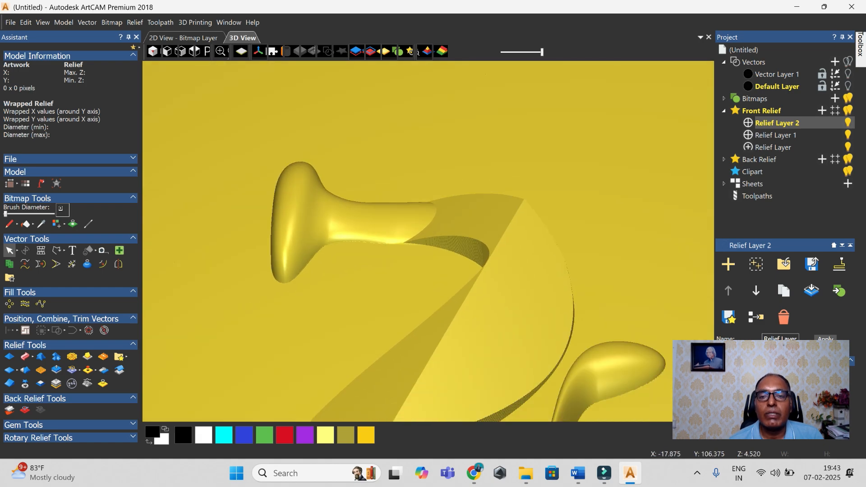
scroll(429, 241, "down", 1)
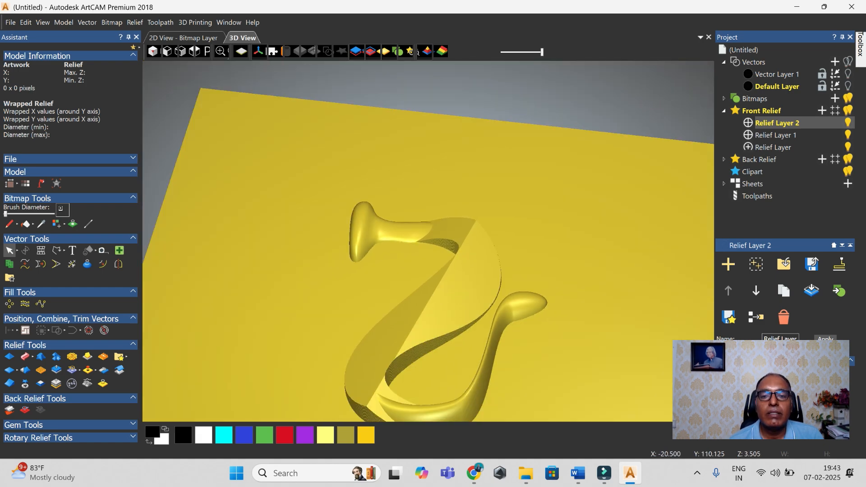
scroll(411, 249, "up", 3)
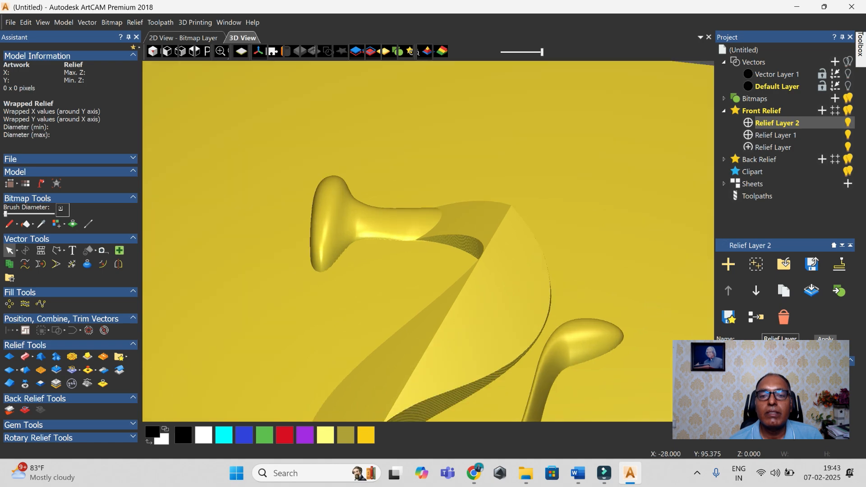
- Try Merge Low and the other combine modes on Relief Layer 2, and undo the combine mode changes
left_click(747, 122)
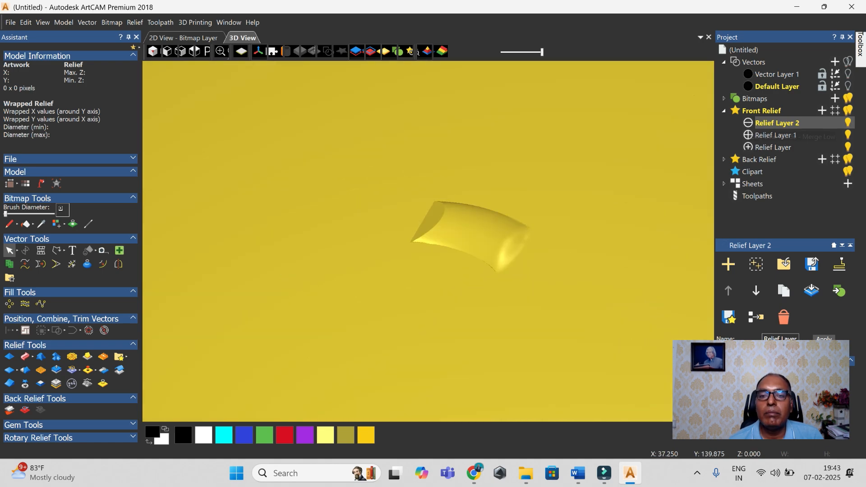
left_click(748, 123)
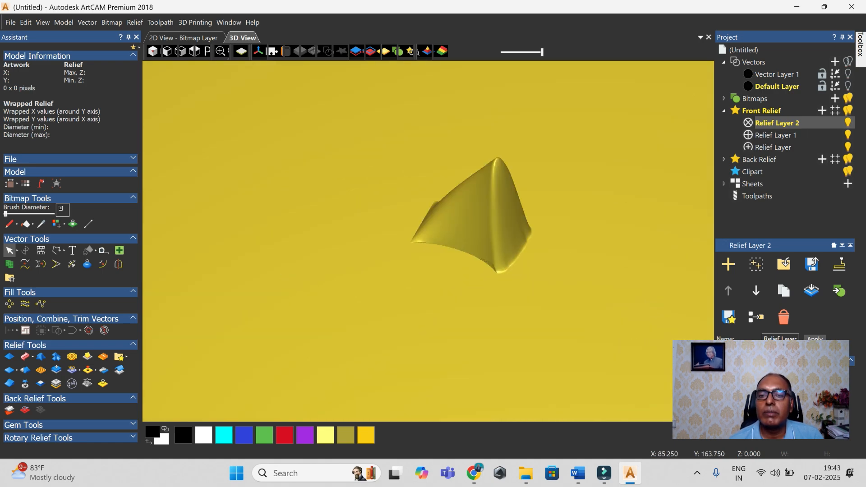
left_click(748, 122)
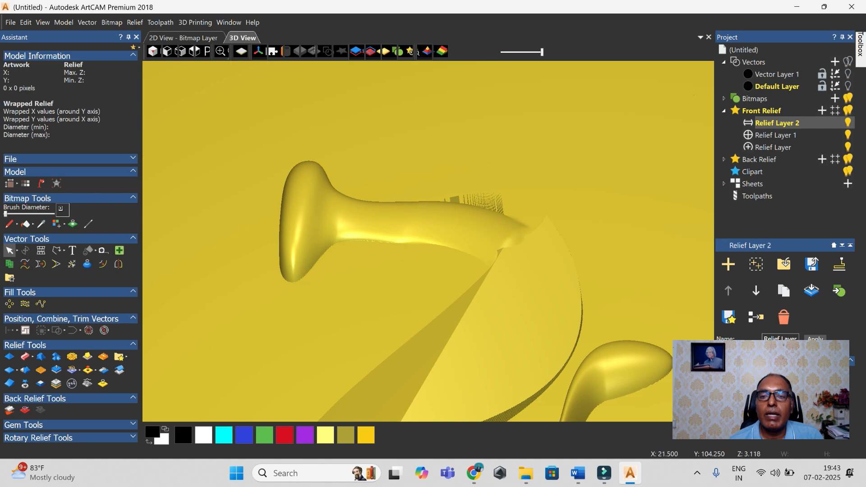
mouse_move(428, 242)
left_mouse_down()
mouse_move(469, 275)
mouse_move(433, 235)
left_mouse_up()
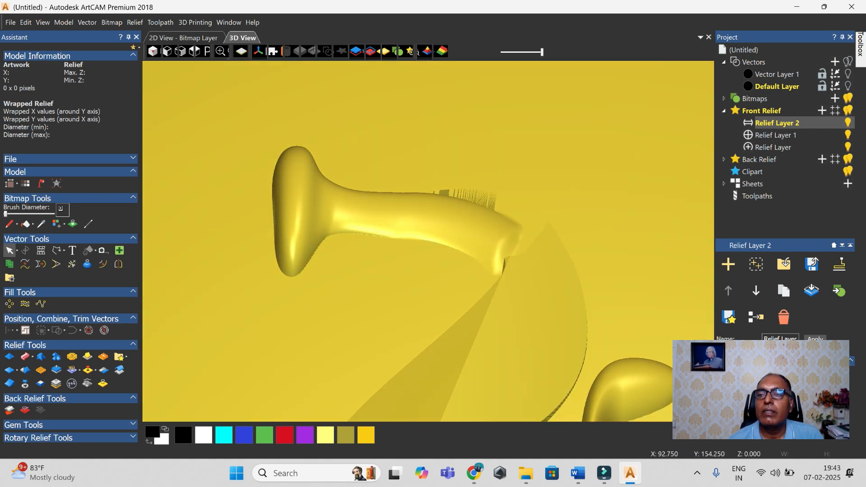
key("ctrl+z")
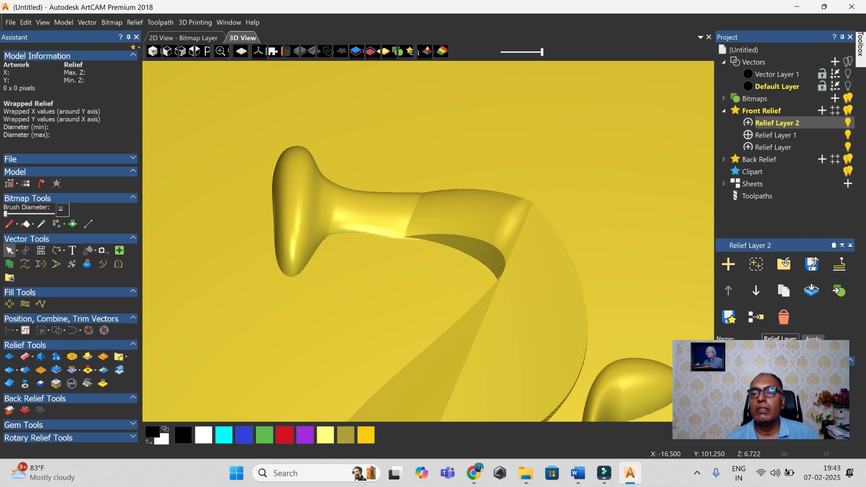
- Set Relief Layer 2's combine mode to Merge High, matching Relief Layer 1, and check the whole S-shaped relief
left_click(748, 123)
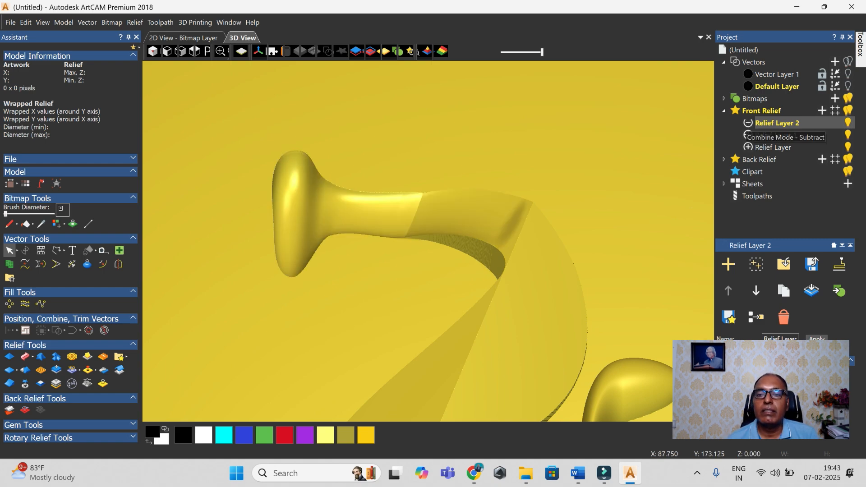
left_click(748, 123)
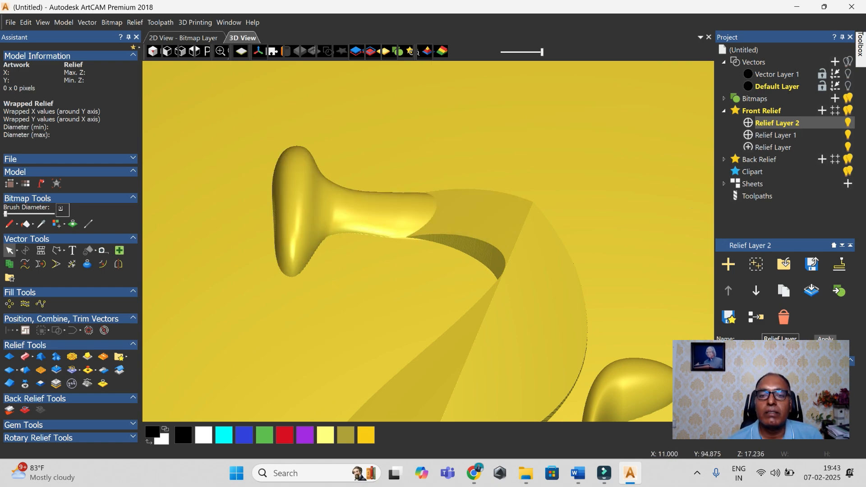
scroll(428, 241, "down", 3)
scroll(428, 241, "down", 5)
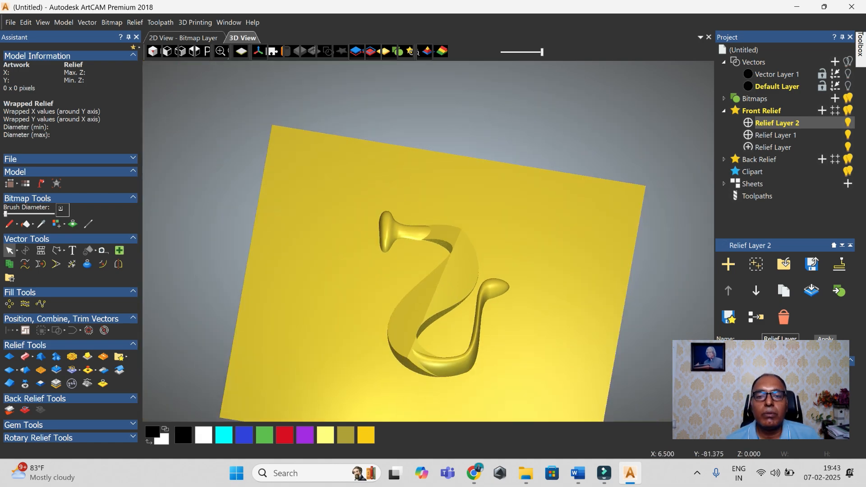
left_click_drag(429, 242, 431, 270)
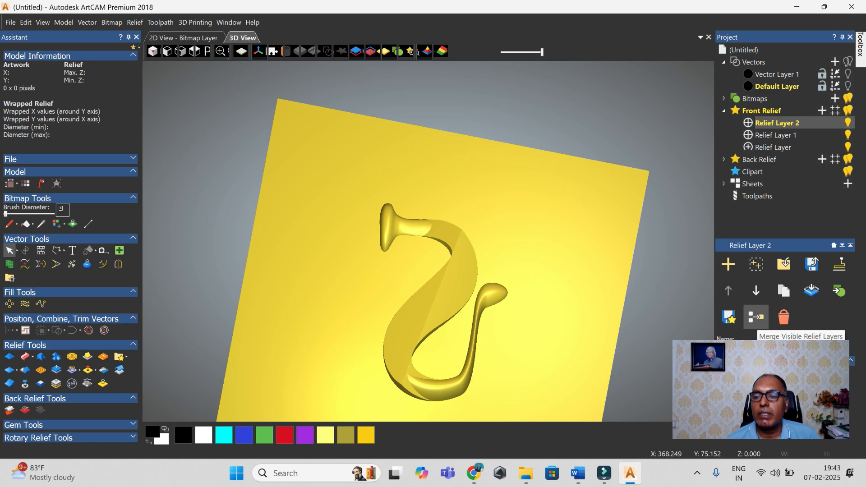
- Merge the visible relief layers into a new merged layer and inspect the joint between head and body
left_click(756, 317)
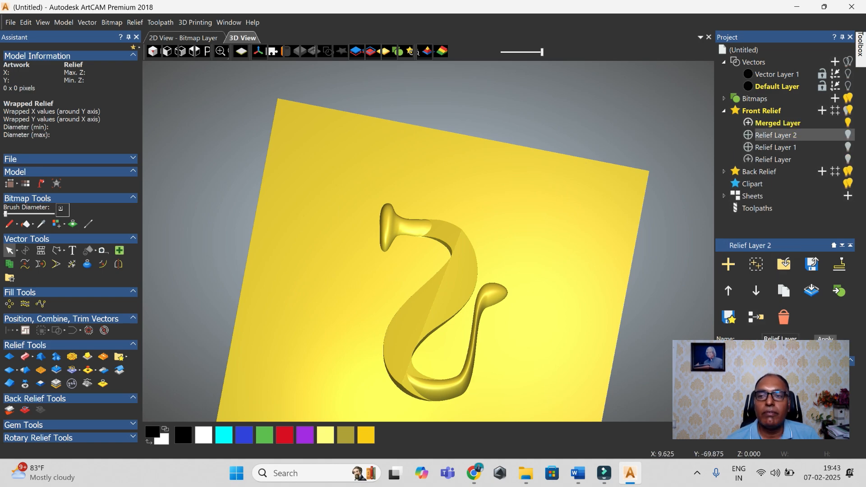
scroll(408, 317, "up", 2)
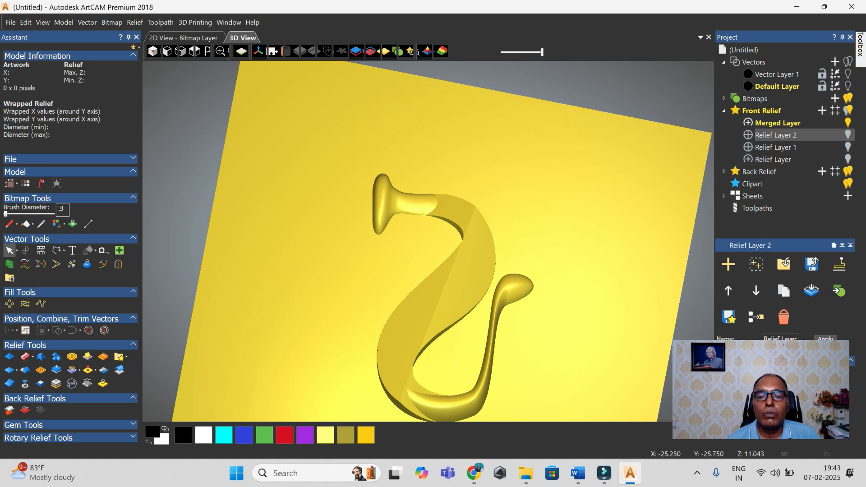
scroll(408, 321, "up", 4)
scroll(427, 242, "down", 4)
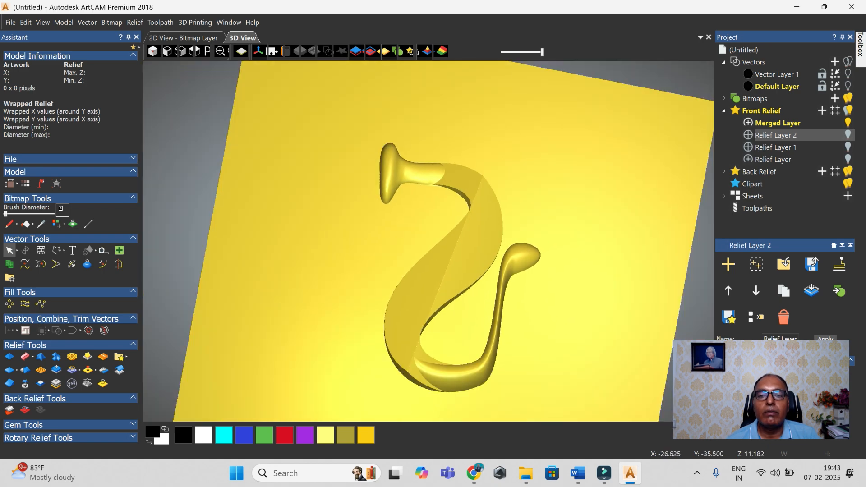
scroll(433, 174, "up", 5)
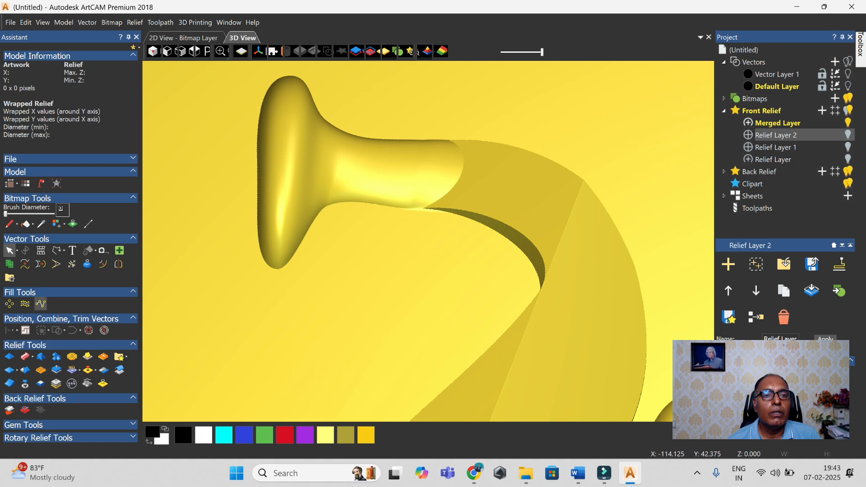
- Smooth the head-to-body joint and the inner edge of the upper curve with the 87-pixel Smooth sculpting brush
left_click(135, 22)
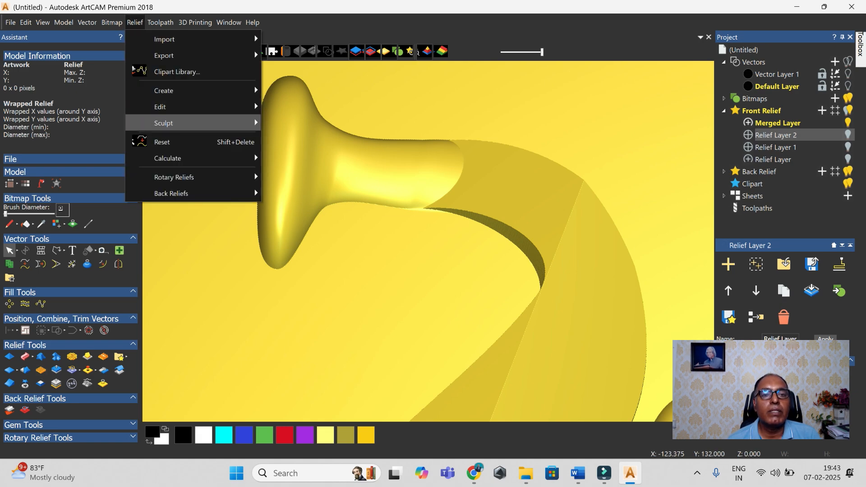
mouse_move(181, 123)
left_click(304, 123)
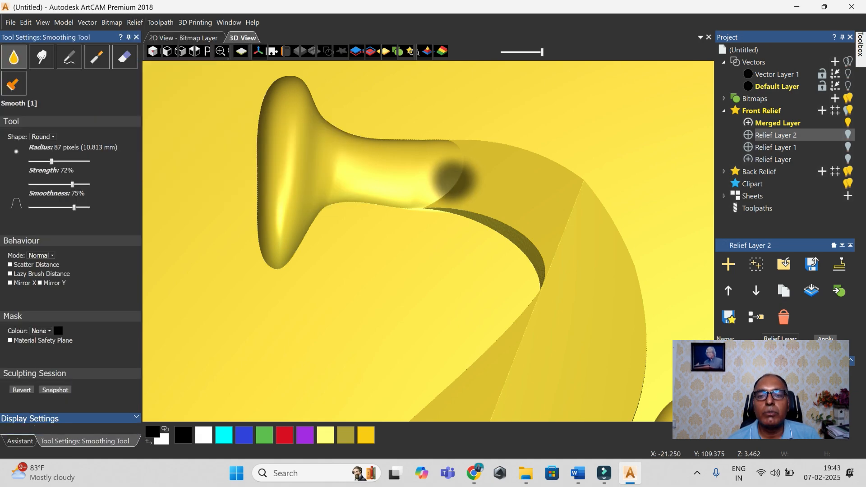
mouse_move(480, 153)
left_mouse_down()
mouse_move(456, 139)
mouse_move(460, 155)
mouse_move(429, 200)
mouse_move(431, 212)
mouse_move(442, 198)
mouse_move(377, 202)
left_mouse_up()
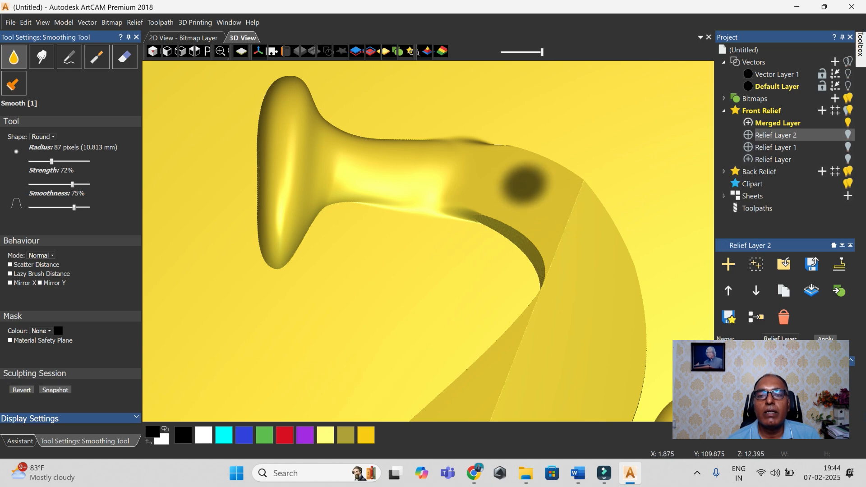
left_click_drag(481, 223, 524, 265)
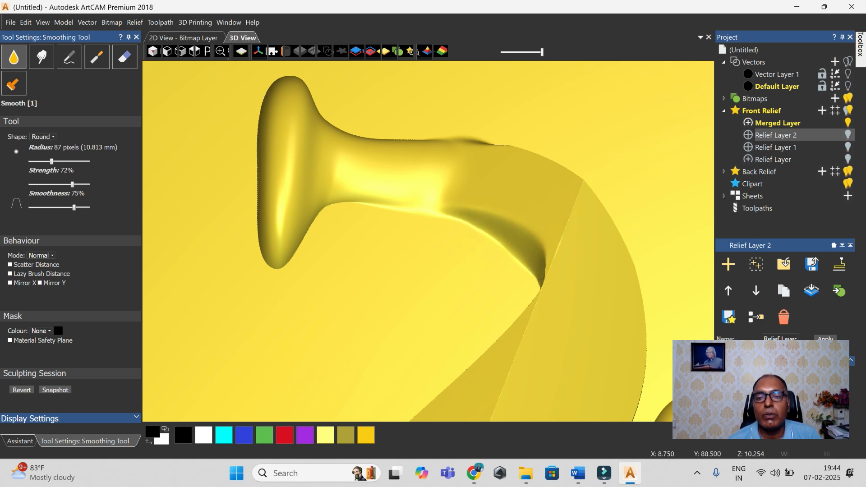
- Smooth the outer side wall of the upper curve next to the head joint
mouse_move(638, 167)
middle_mouse_down()
mouse_move(656, 177)
mouse_move(499, 229)
middle_mouse_up()
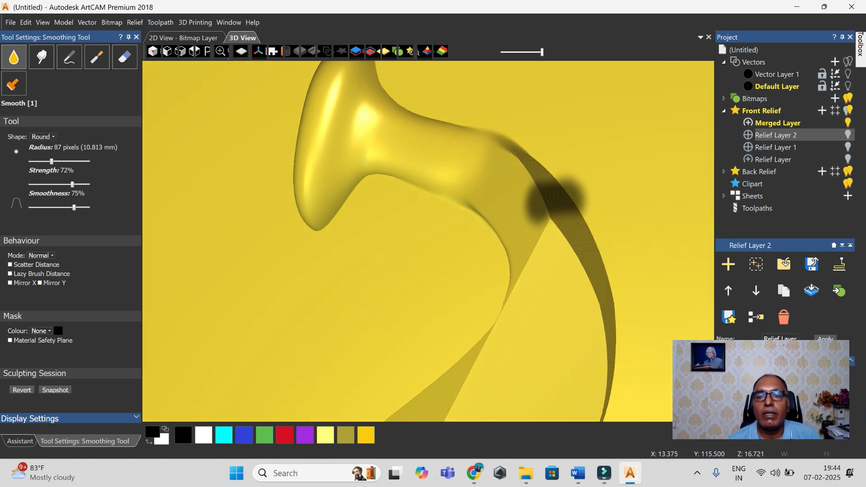
mouse_move(558, 201)
left_mouse_down()
mouse_move(525, 162)
mouse_move(549, 190)
left_mouse_up()
left_click_drag(454, 149, 454, 150)
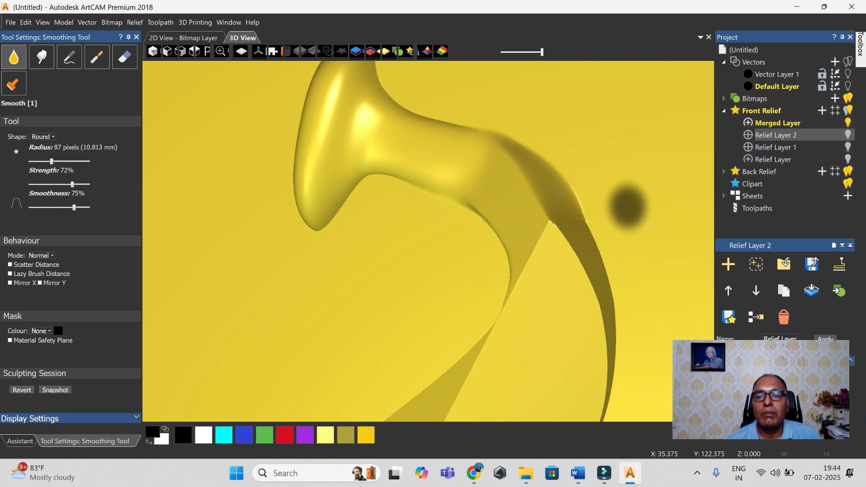
- Smooth the top and inner side of the joint between the body and the tail
scroll(627, 210, "down", 5)
scroll(435, 398, "up", 2)
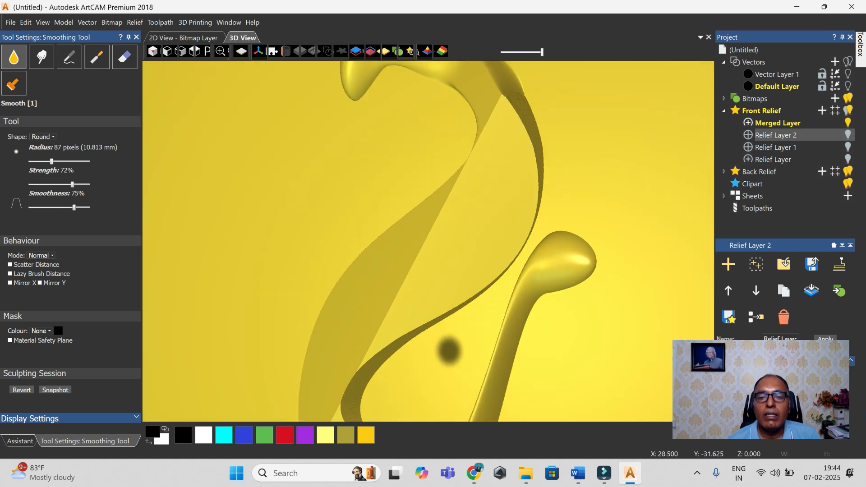
scroll(440, 368, "down", 4)
mouse_move(374, 385)
middle_mouse_down()
mouse_move(387, 397)
mouse_move(417, 376)
middle_mouse_up()
scroll(421, 350, "up", 4)
mouse_move(431, 321)
left_mouse_down()
mouse_move(412, 313)
mouse_move(436, 332)
mouse_move(488, 346)
mouse_move(424, 335)
left_mouse_up()
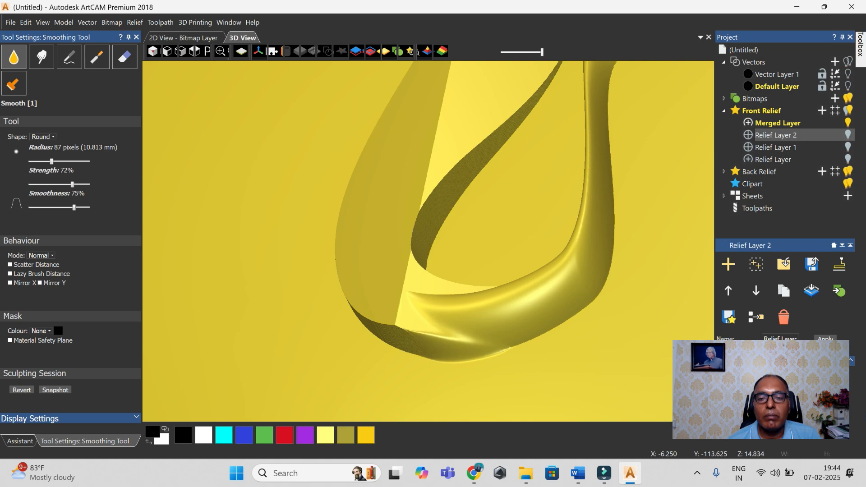
middle_click_drag(506, 246, 502, 289)
mouse_move(426, 307)
left_mouse_down()
mouse_move(485, 322)
mouse_move(416, 303)
mouse_move(420, 283)
left_mouse_up()
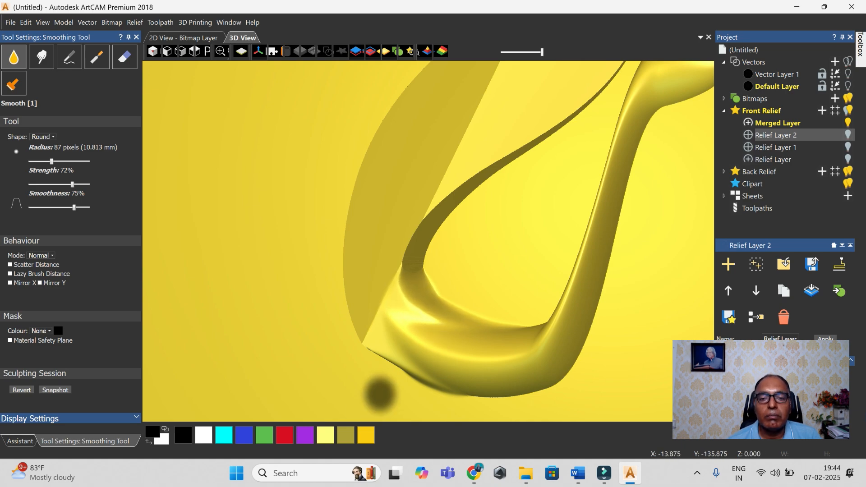
- Smooth the outer side wall of the body-to-tail joint and check the blended curve
scroll(381, 395, "up", 3)
middle_click_drag(412, 367, 465, 234)
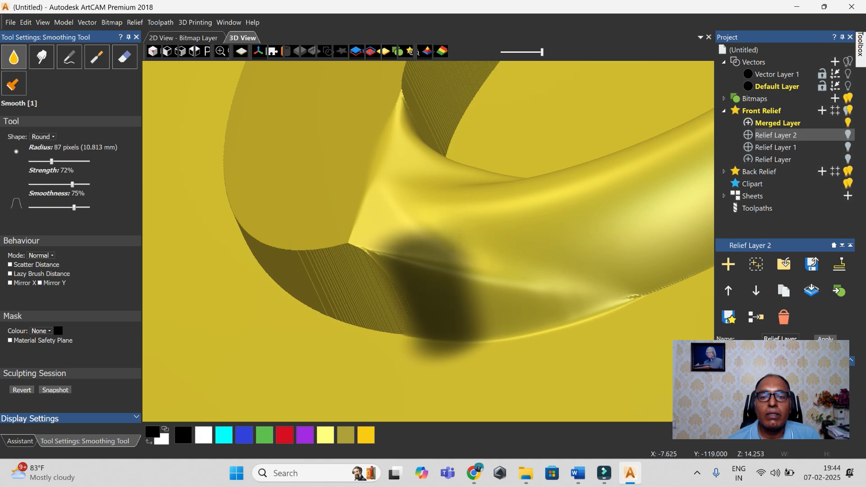
mouse_move(403, 298)
left_mouse_down()
mouse_move(391, 297)
mouse_move(412, 297)
left_mouse_up()
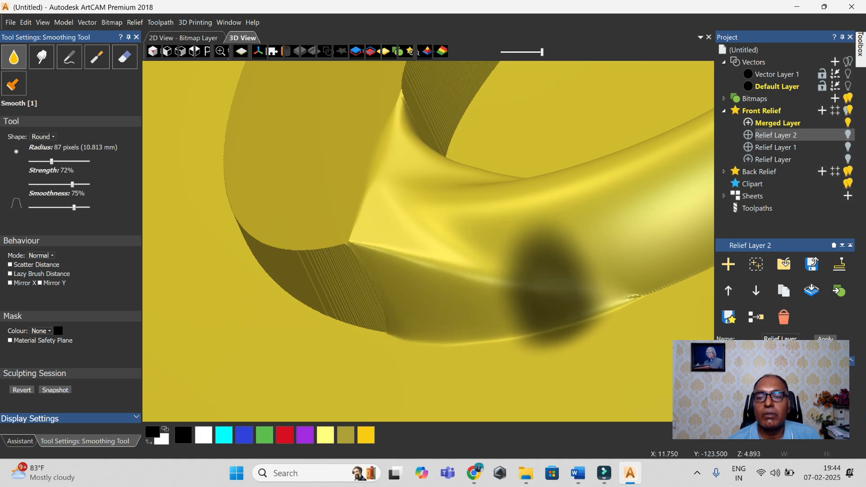
mouse_move(484, 294)
left_mouse_down()
mouse_move(444, 286)
mouse_move(454, 278)
mouse_move(563, 281)
left_mouse_up()
mouse_move(433, 282)
left_mouse_down()
mouse_move(426, 273)
mouse_move(445, 267)
left_mouse_up()
scroll(500, 248, "down", 3)
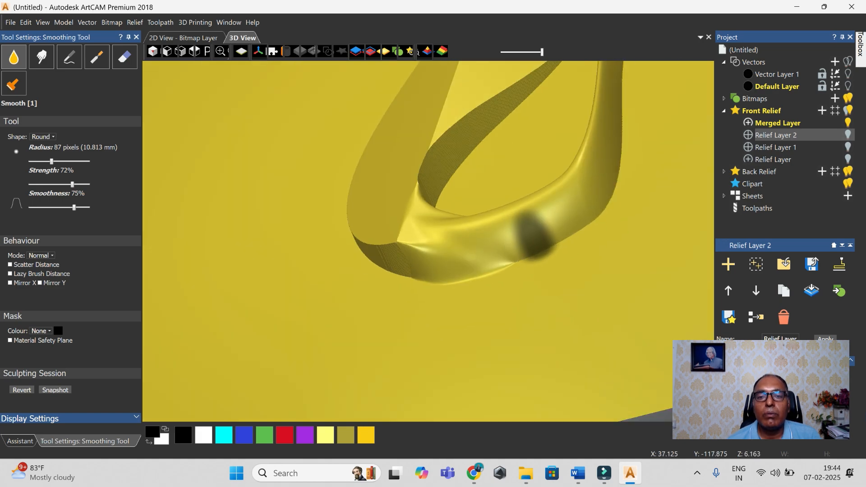
mouse_move(538, 224)
middle_mouse_down()
mouse_move(532, 245)
mouse_move(449, 277)
middle_mouse_up()
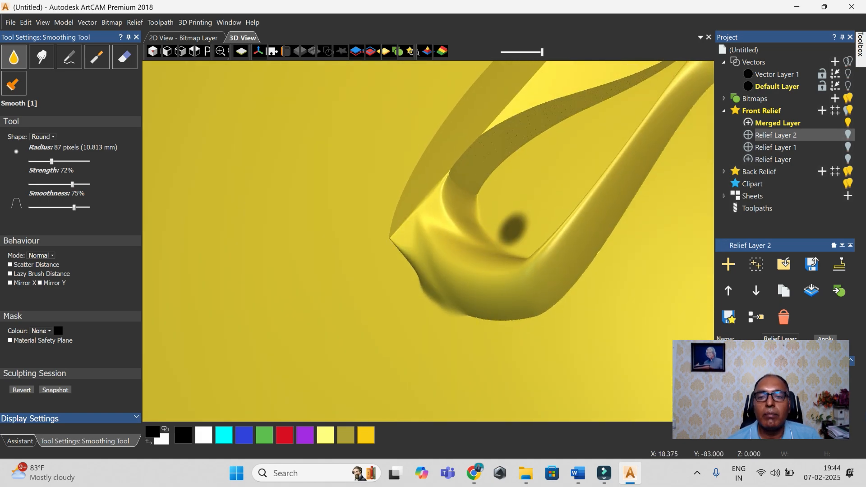
scroll(519, 217, "down", 5)
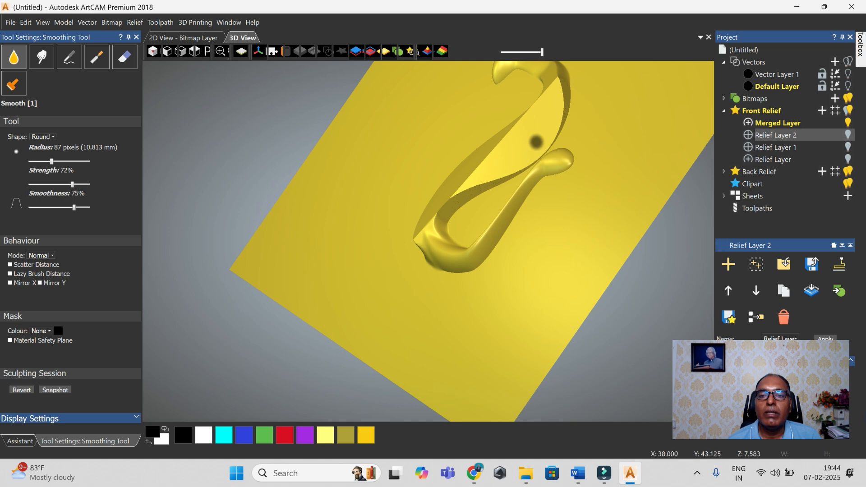
- Close the Smooth sculpting tool, view the relief from directly above and make Vector Layer 1 visible
scroll(537, 143, "down", 2)
scroll(501, 153, "up", 5)
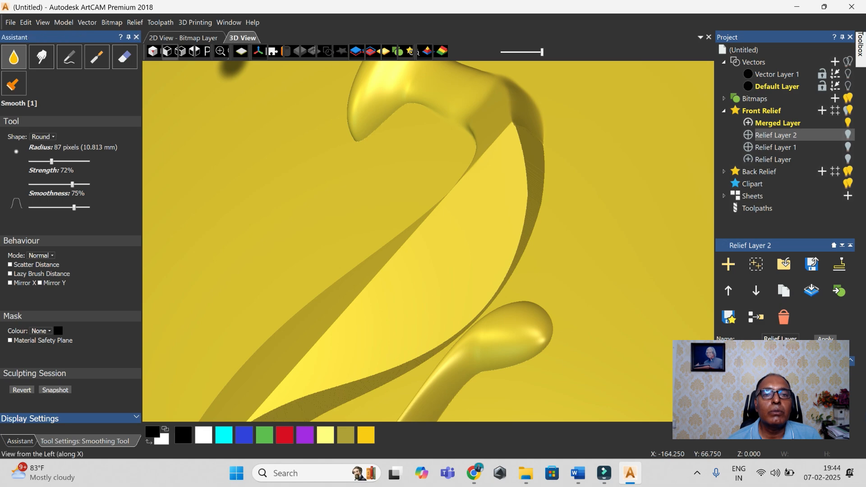
left_click(20, 441)
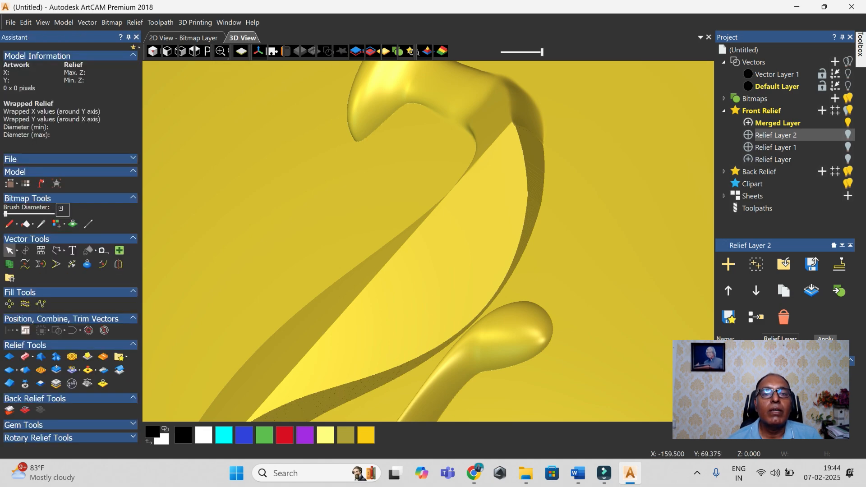
left_click(195, 51)
scroll(428, 196, "up", 2)
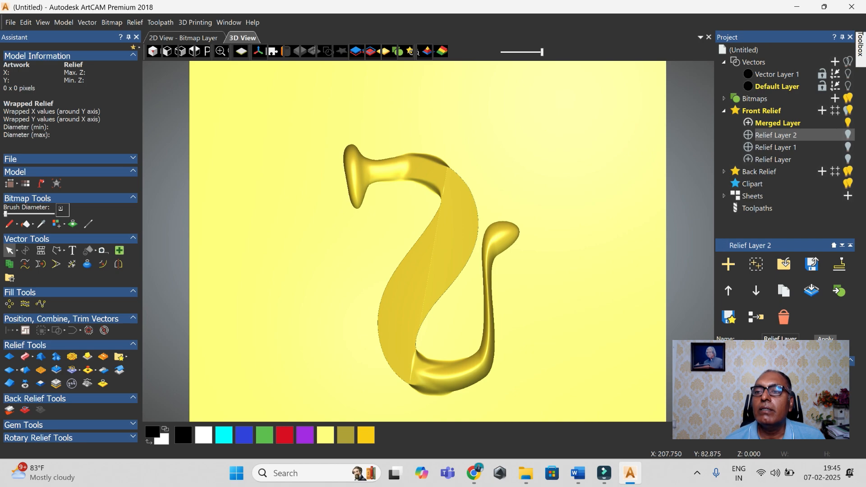
left_click(848, 74)
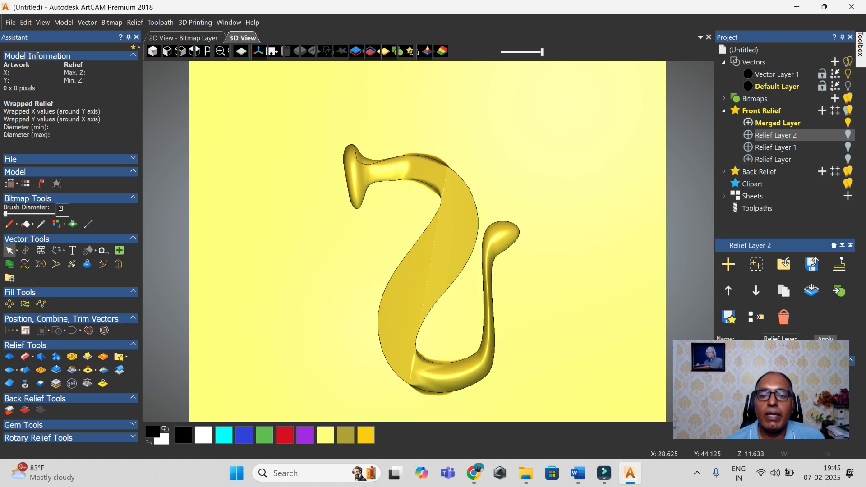
- Select the S-shaped outline vector and apply Zero Outside Vector to remove the smoothing spill beyond the relief's edges
scroll(429, 181, "up", 2)
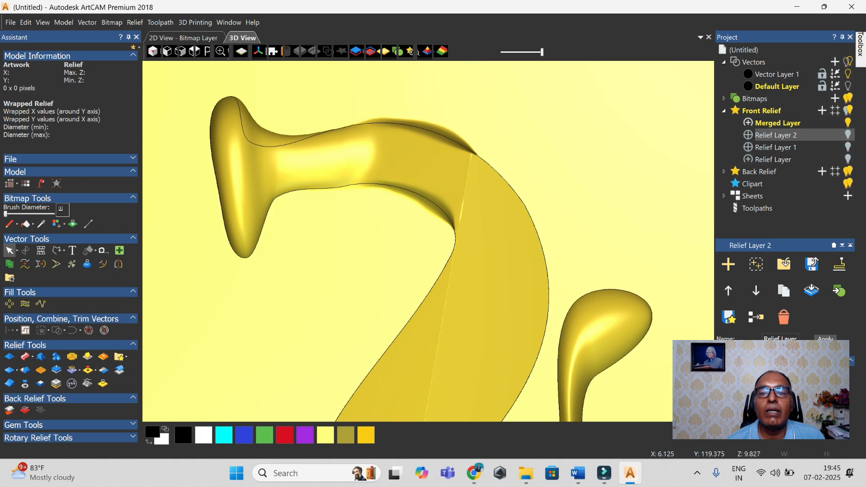
scroll(380, 163, "up", 1)
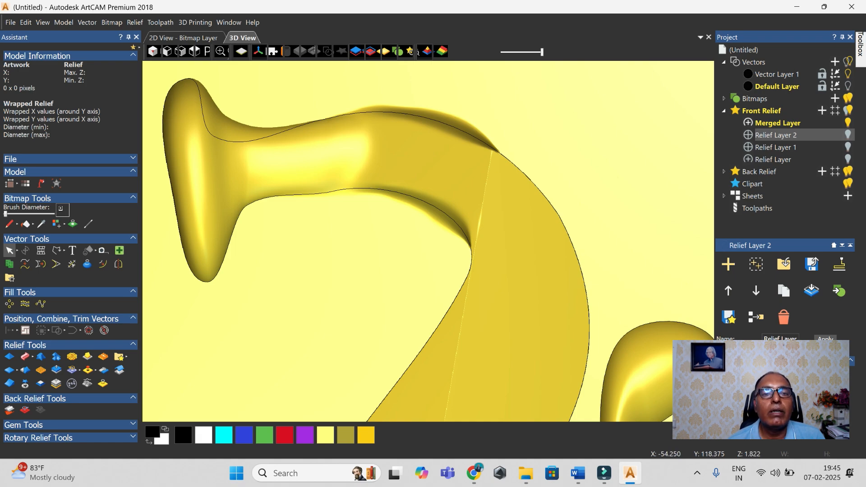
left_click(327, 193)
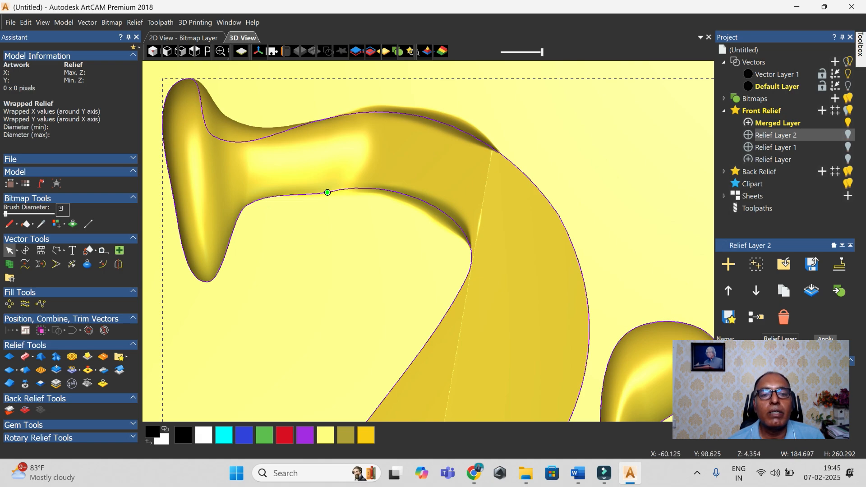
scroll(428, 241, "down", 4)
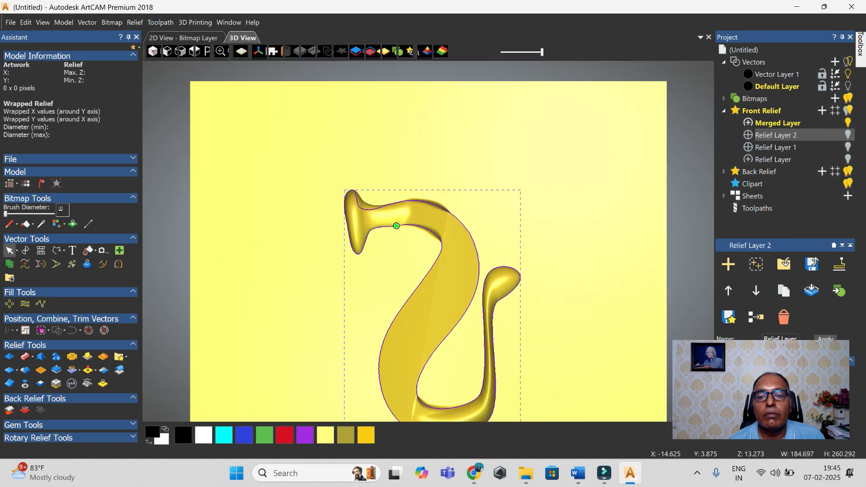
scroll(420, 356, "down", 1)
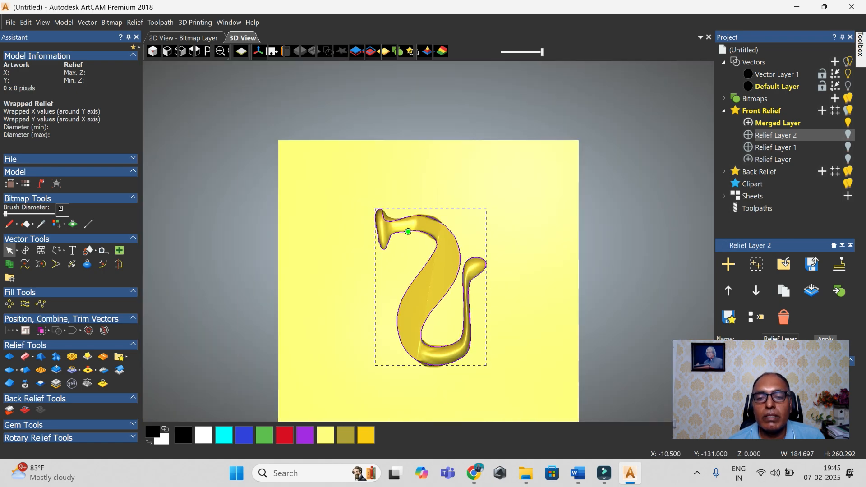
scroll(420, 357, "up", 3)
scroll(429, 359, "up", 2)
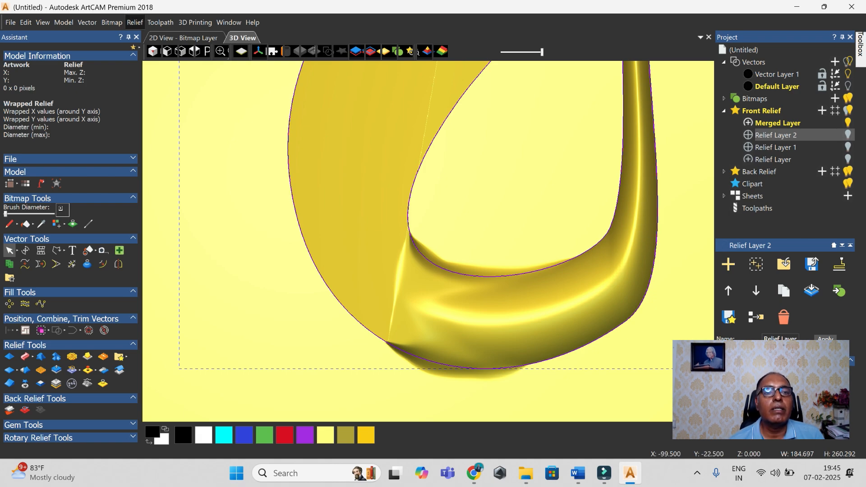
left_click(135, 23)
mouse_move(203, 123)
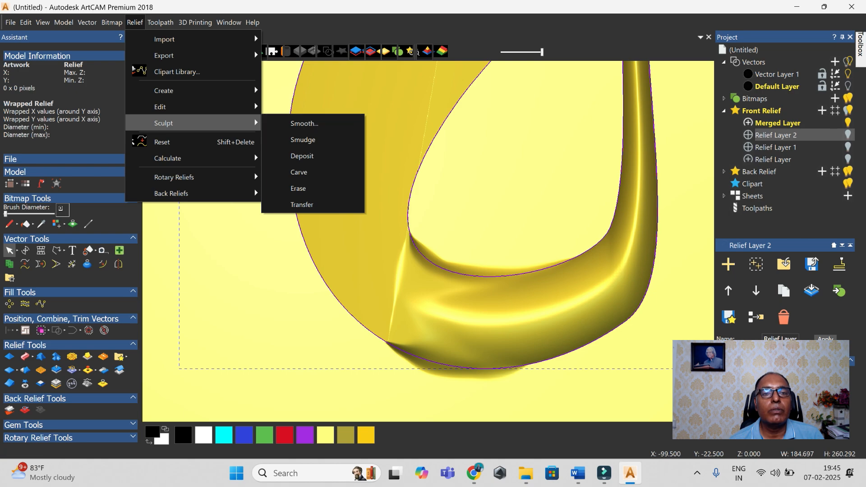
mouse_move(203, 107)
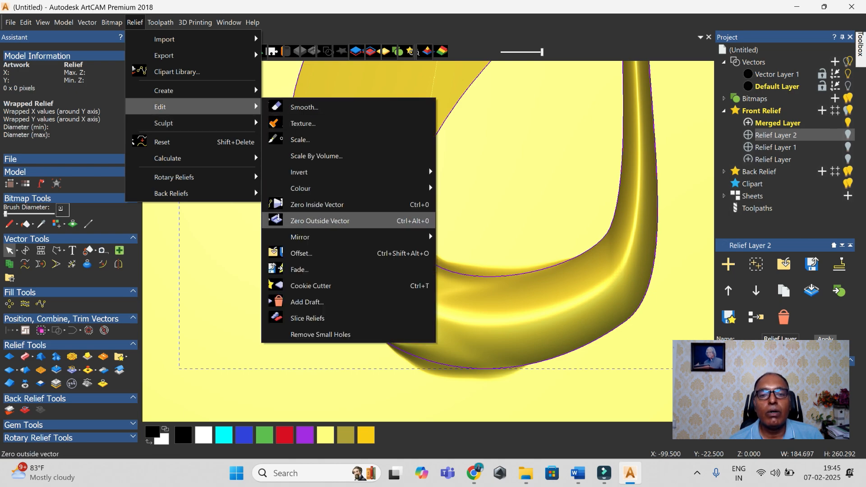
left_click(319, 221)
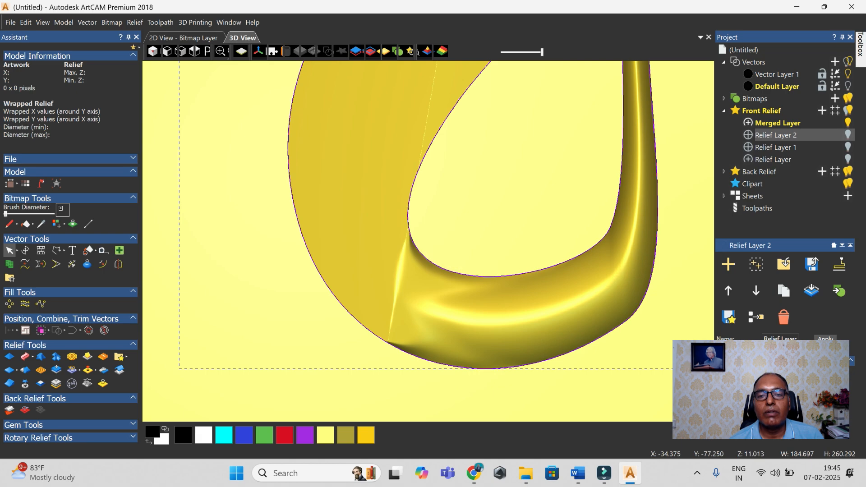
- Examine the trimmed edges, side walls and joints of the S-shaped relief from several angles against its outline
scroll(412, 132, "down", 5)
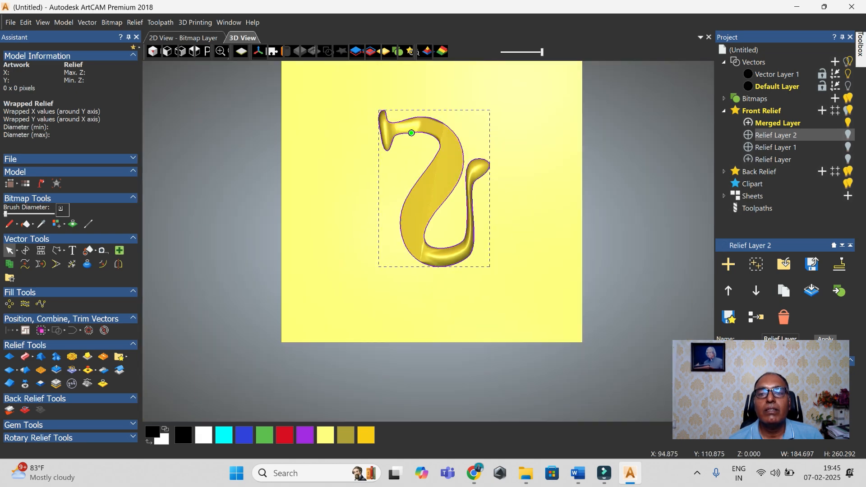
scroll(412, 133, "up", 5)
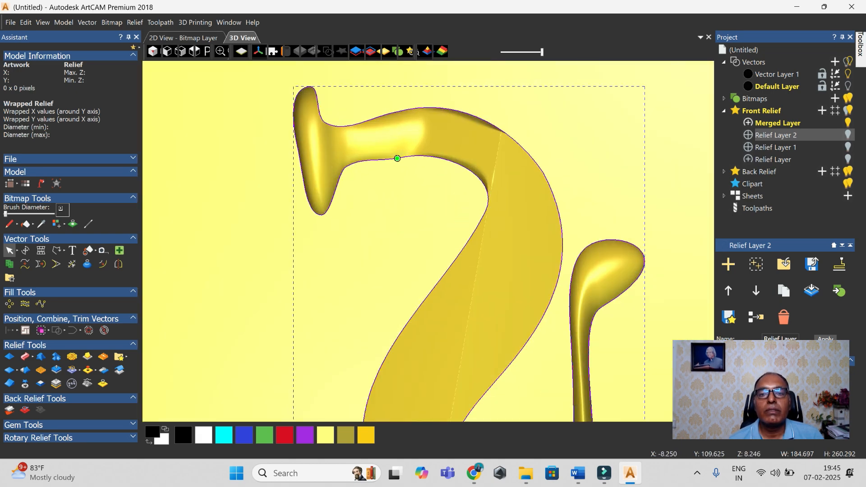
mouse_move(397, 158)
left_mouse_down()
mouse_move(383, 163)
mouse_move(402, 194)
left_mouse_up()
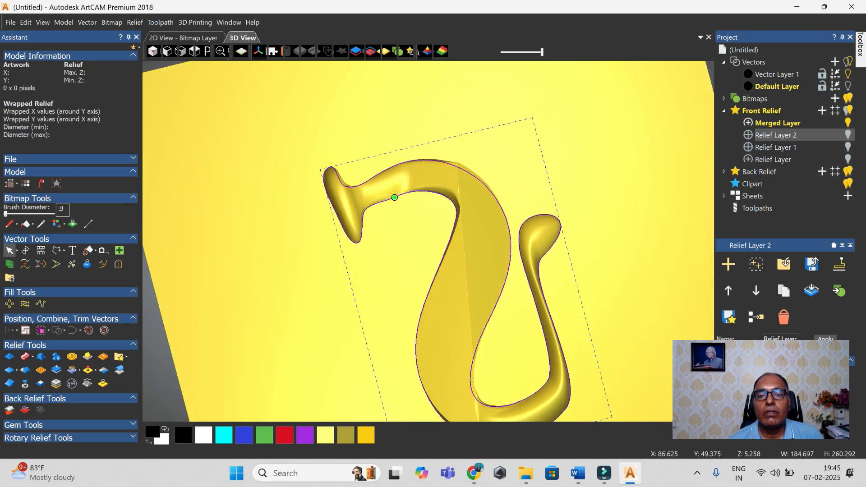
scroll(429, 241, "down", 5)
left_click_drag(440, 271, 447, 302)
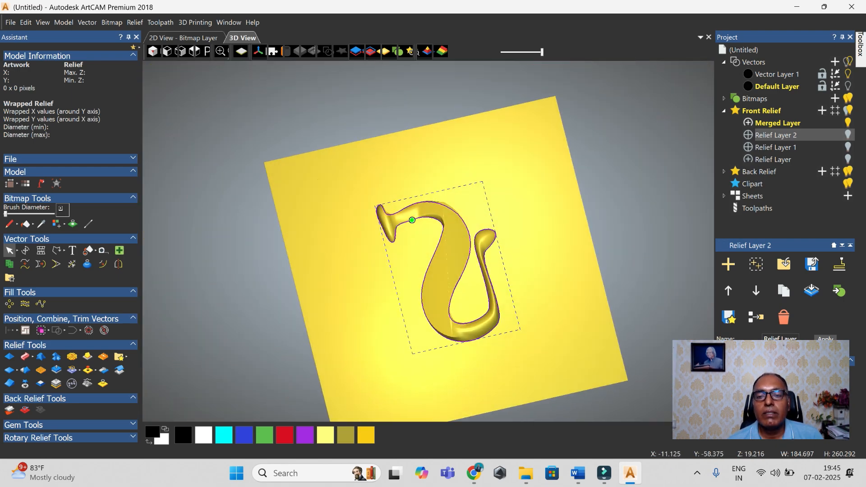
scroll(468, 329, "up", 5)
mouse_move(429, 225)
left_mouse_down()
mouse_move(433, 294)
mouse_move(424, 226)
mouse_move(429, 285)
mouse_move(433, 235)
left_mouse_up()
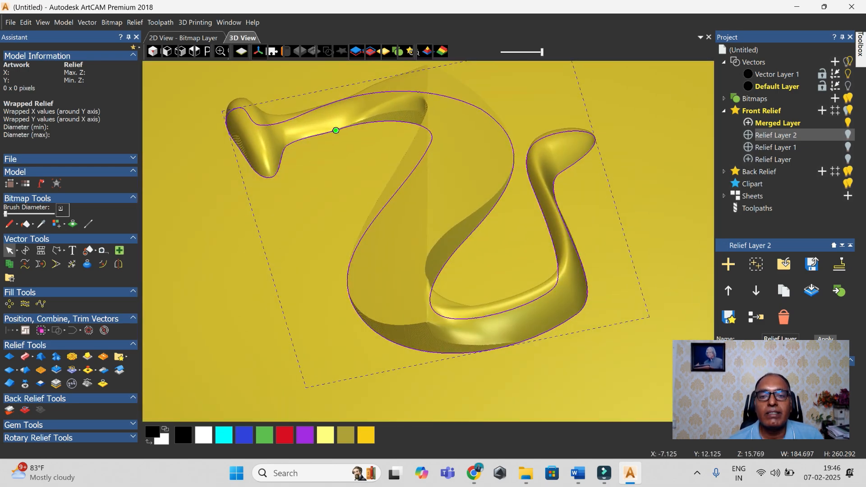
scroll(406, 226, "up", 2)
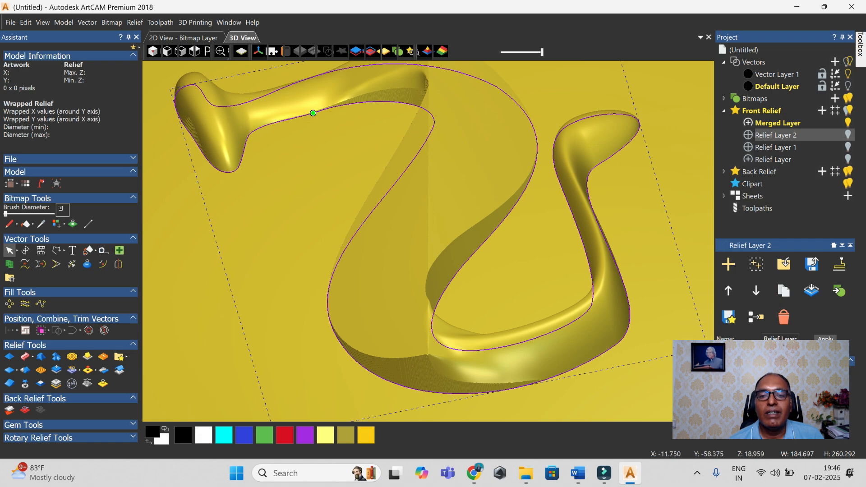
scroll(429, 242, "down", 1)
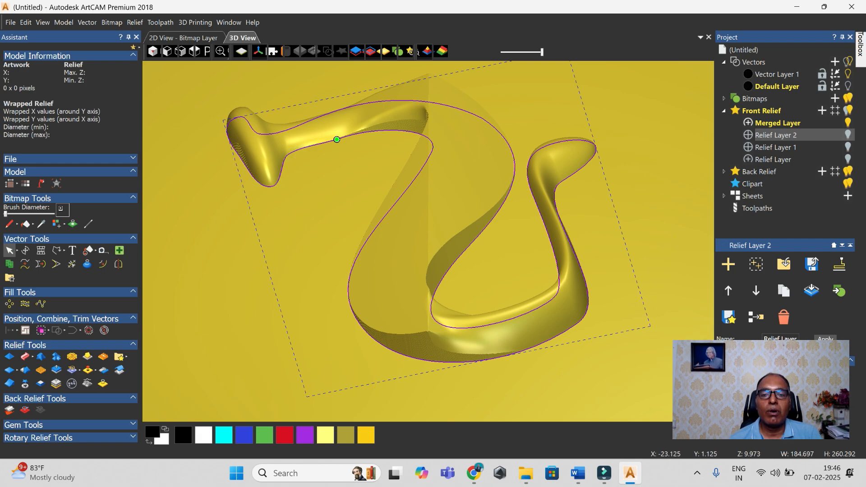
scroll(492, 216, "up", 1)
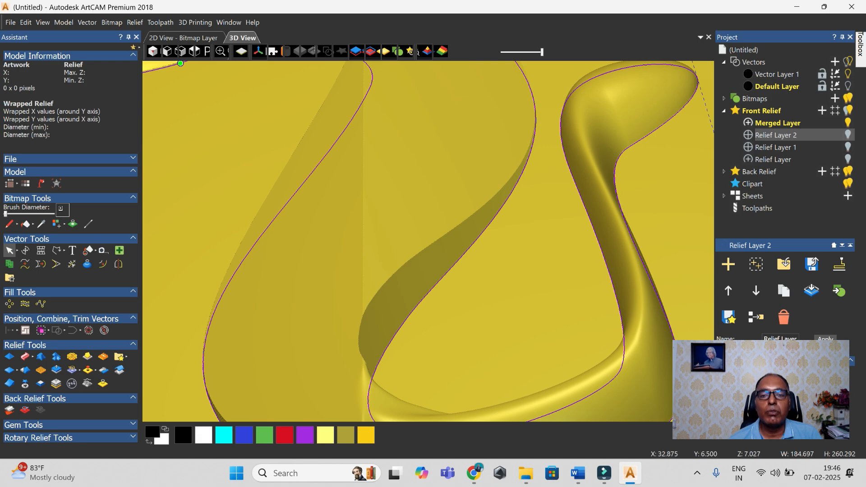
scroll(272, 129, "down", 1)
scroll(273, 129, "down", 1)
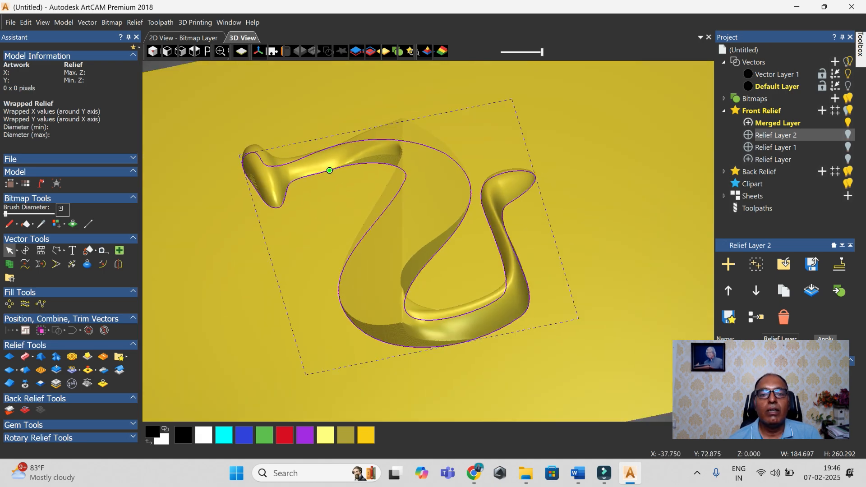
left_click_drag(444, 199, 398, 326)
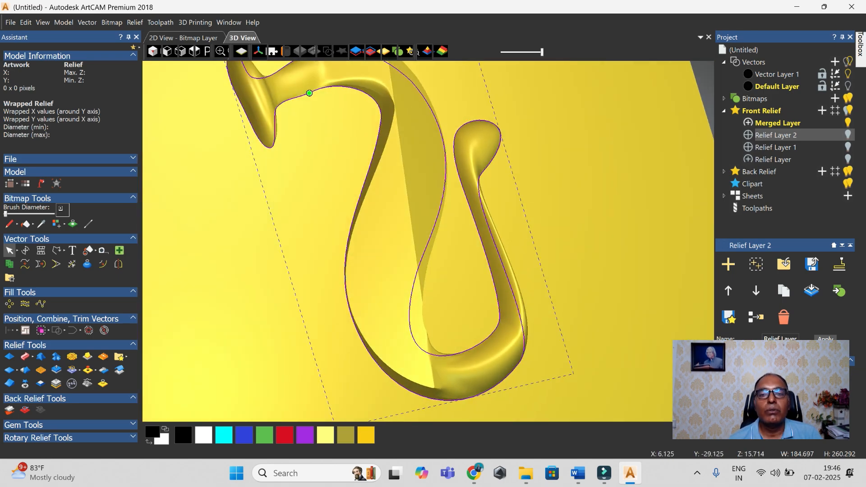
- Deselect the S-shaped outline vector and check the whole cleaned relief at an oblique angle
scroll(415, 320, "down", 2)
left_click(535, 226)
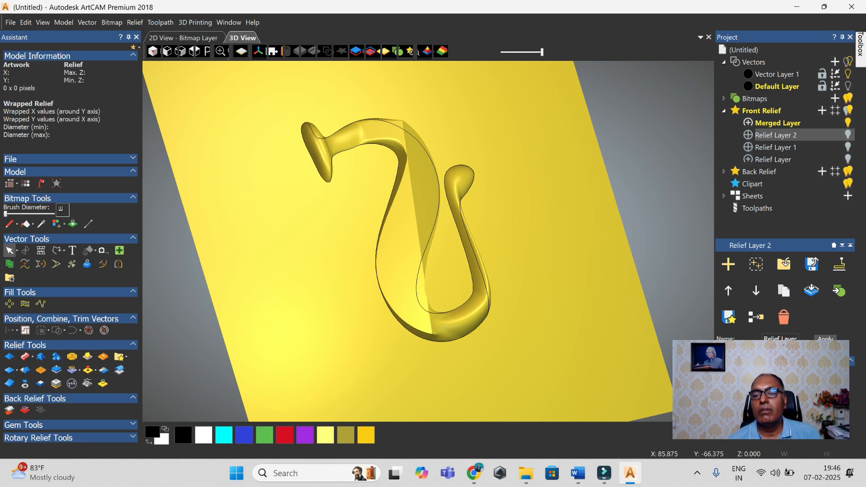
left_click_drag(548, 298, 389, 276)
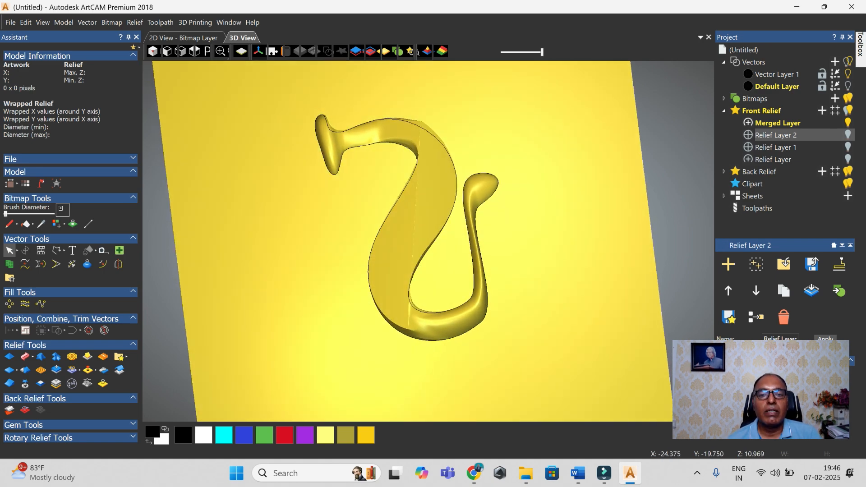
scroll(312, 246, "up", 2)
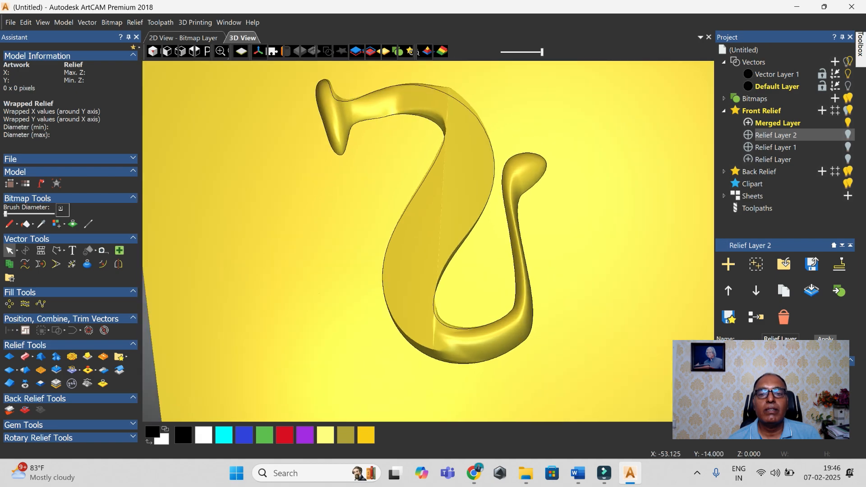
scroll(428, 241, "down", 3)
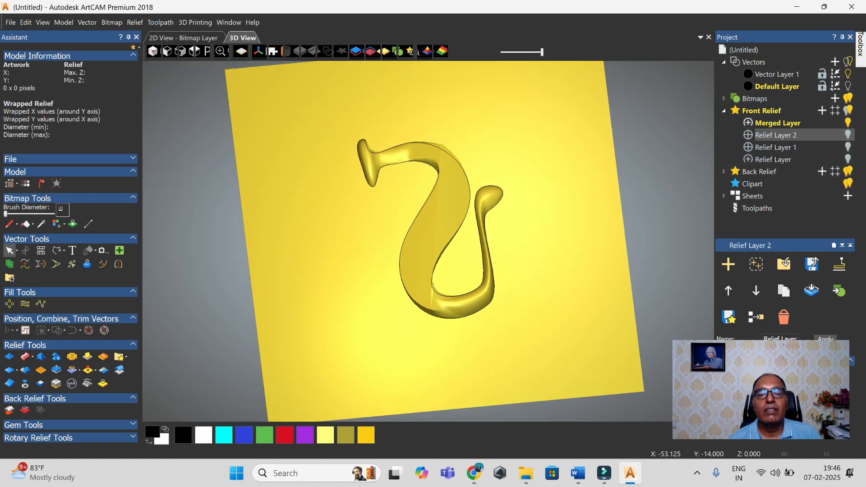